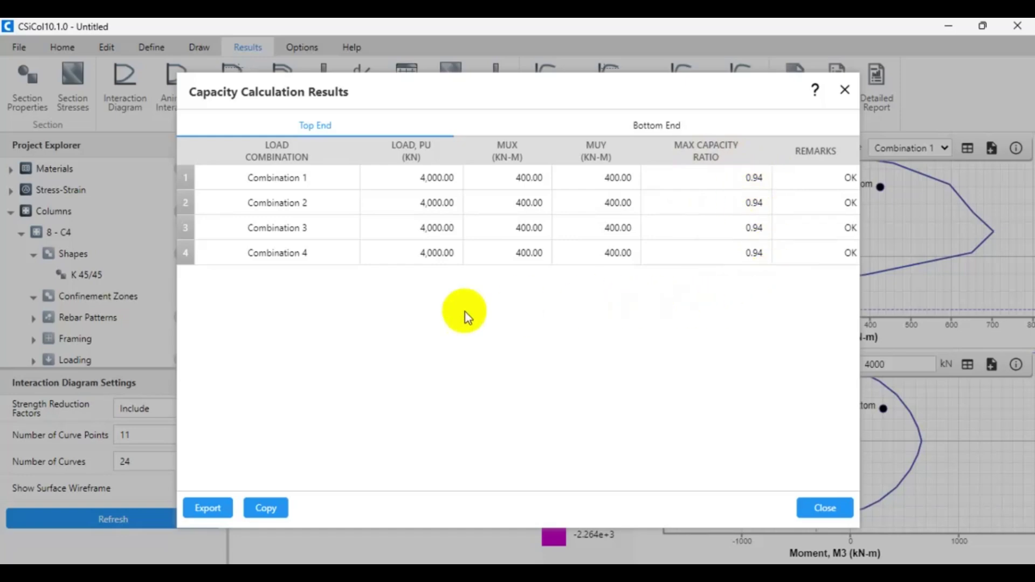
Close the capacity calculation results and view the section's elastic stresses in 2D and 3D.
click(820, 508)
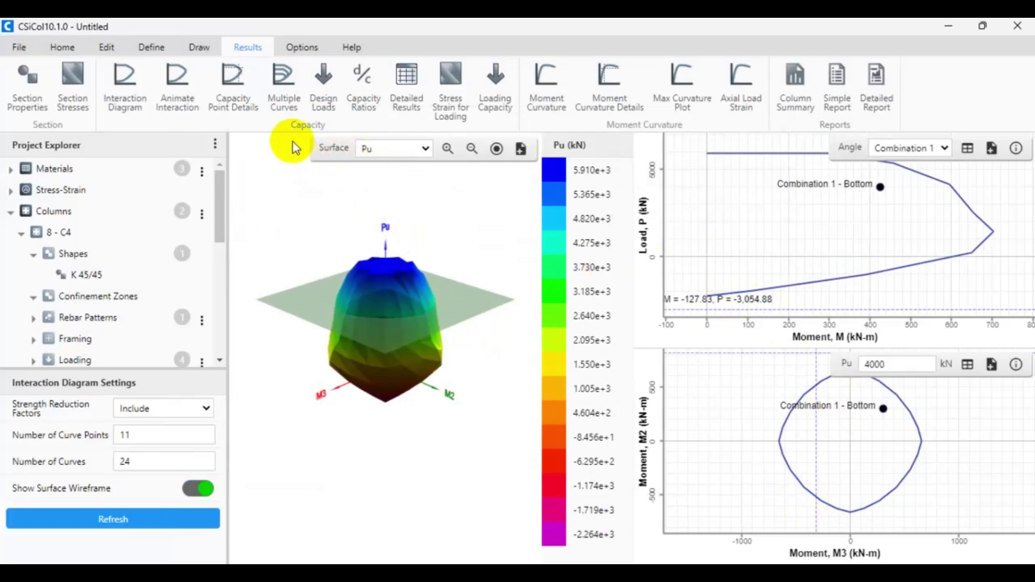
click(74, 87)
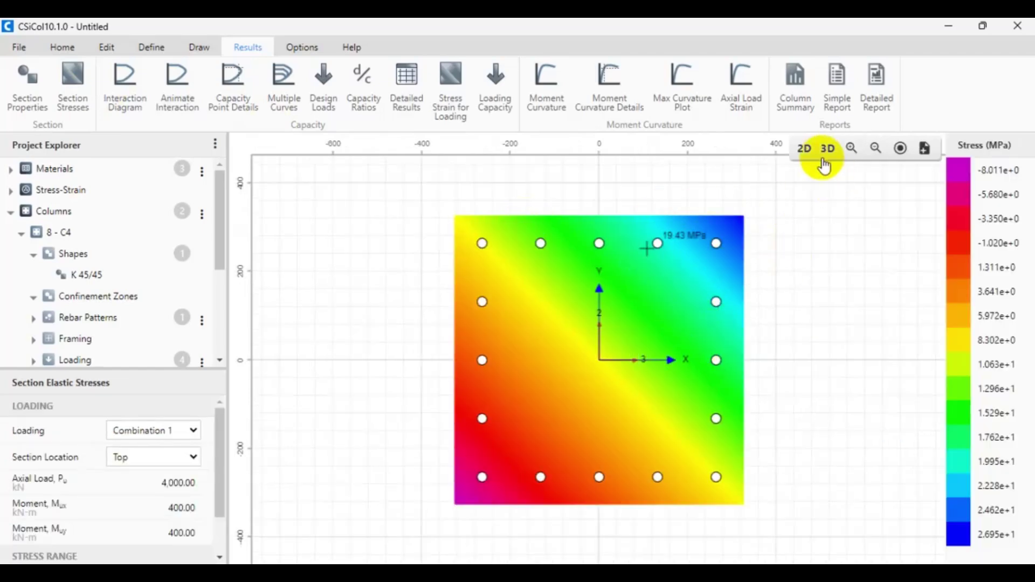
click(804, 149)
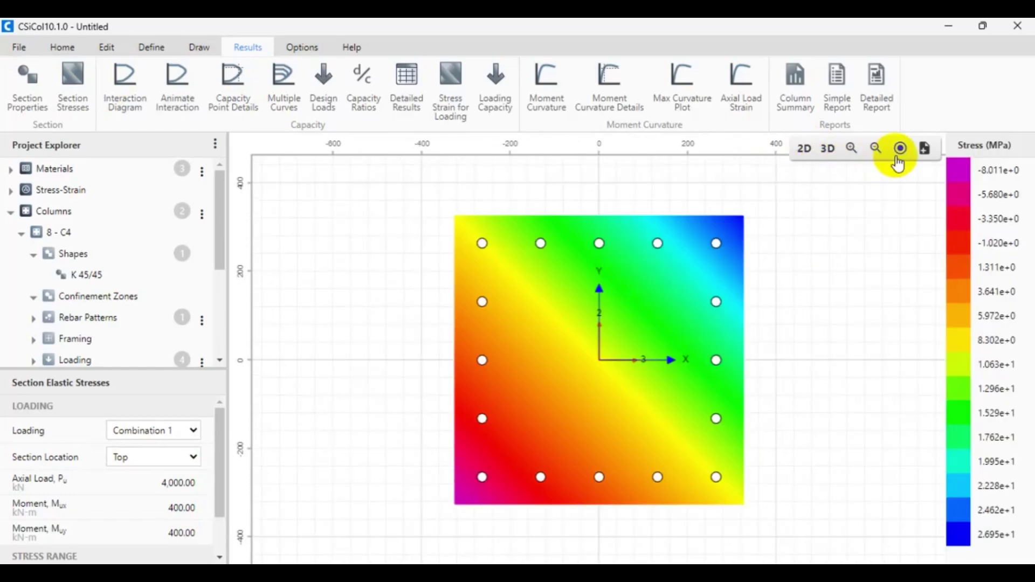
click(828, 151)
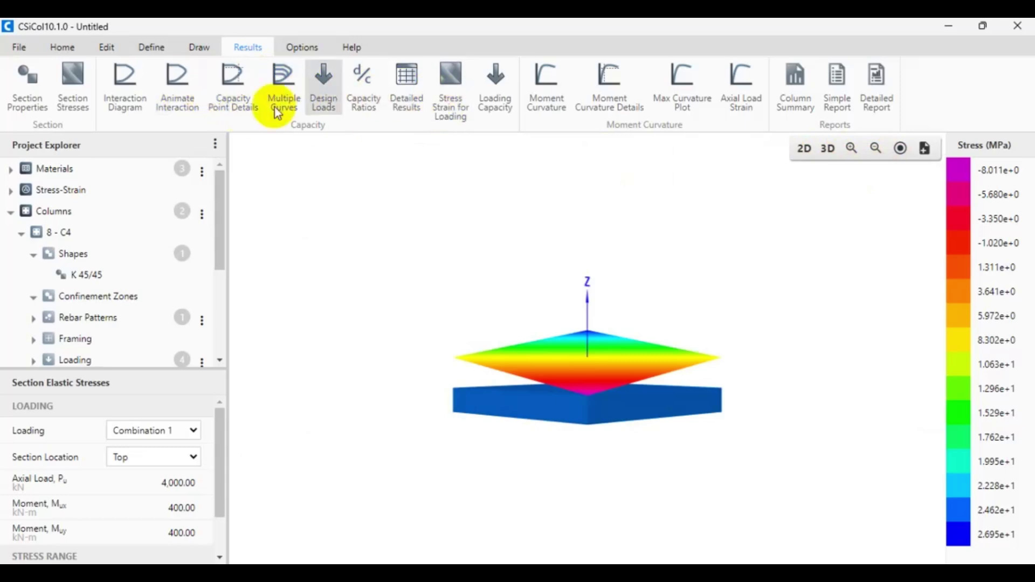
View the column's interaction diagram, inspect the animated interaction surface, and play the animation.
click(147, 106)
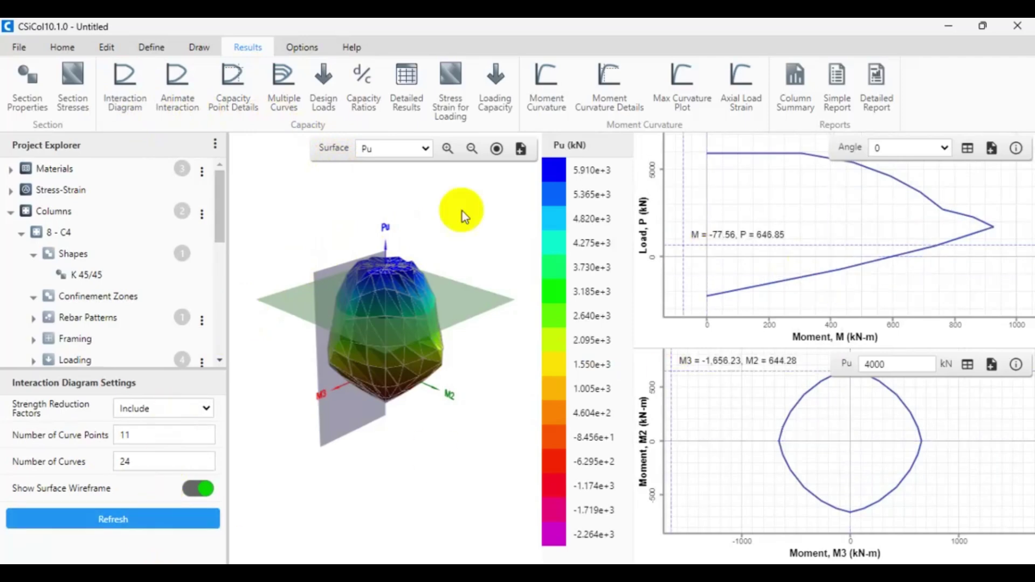
click(177, 85)
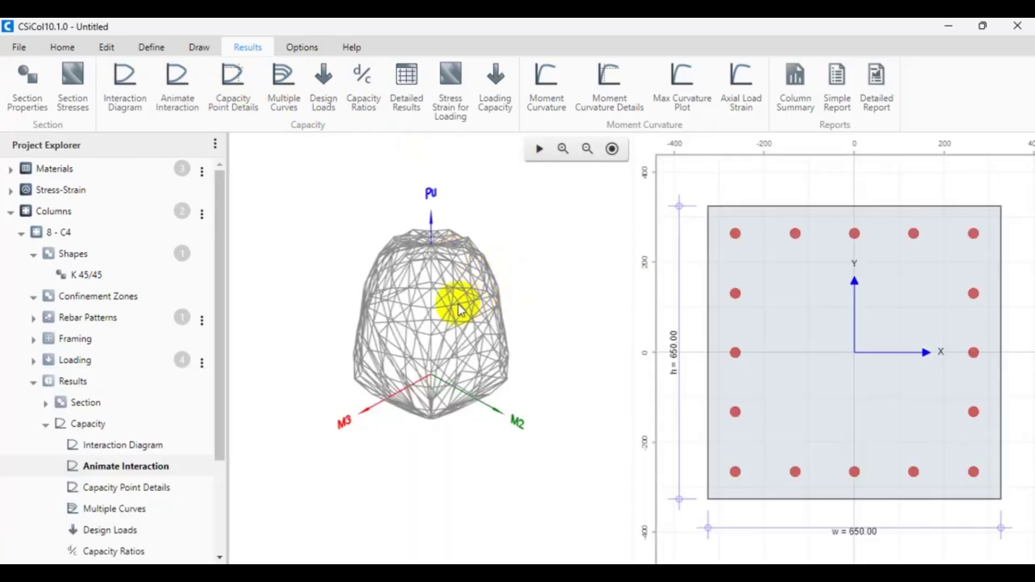
drag(495, 277, 434, 184)
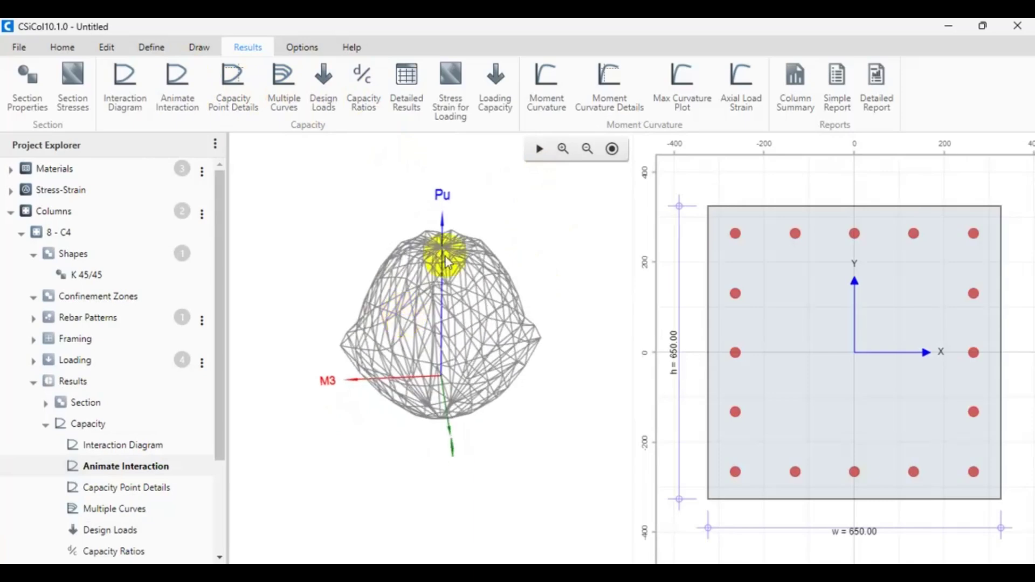
click(539, 150)
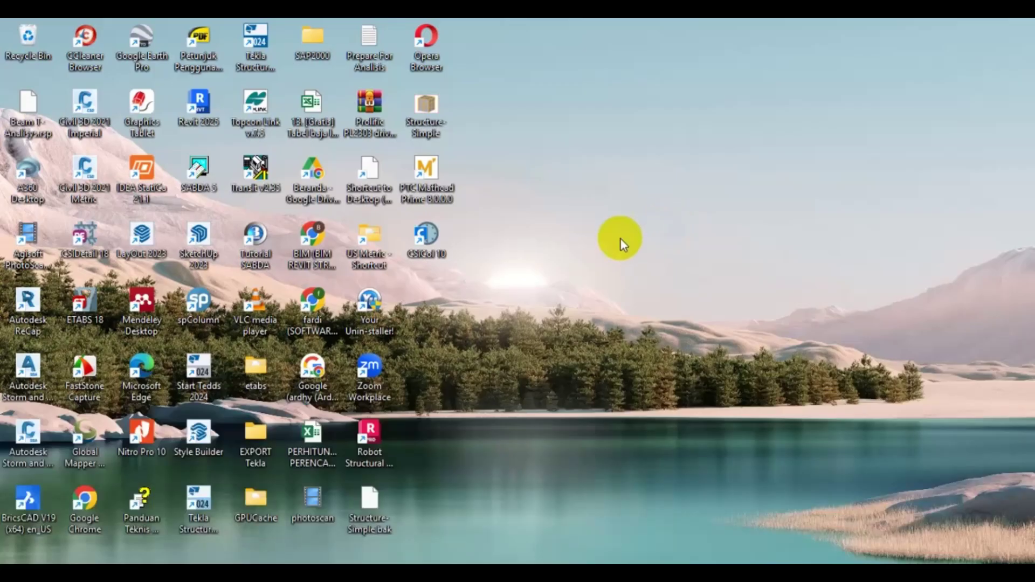
right_click(549, 192)
click(586, 259)
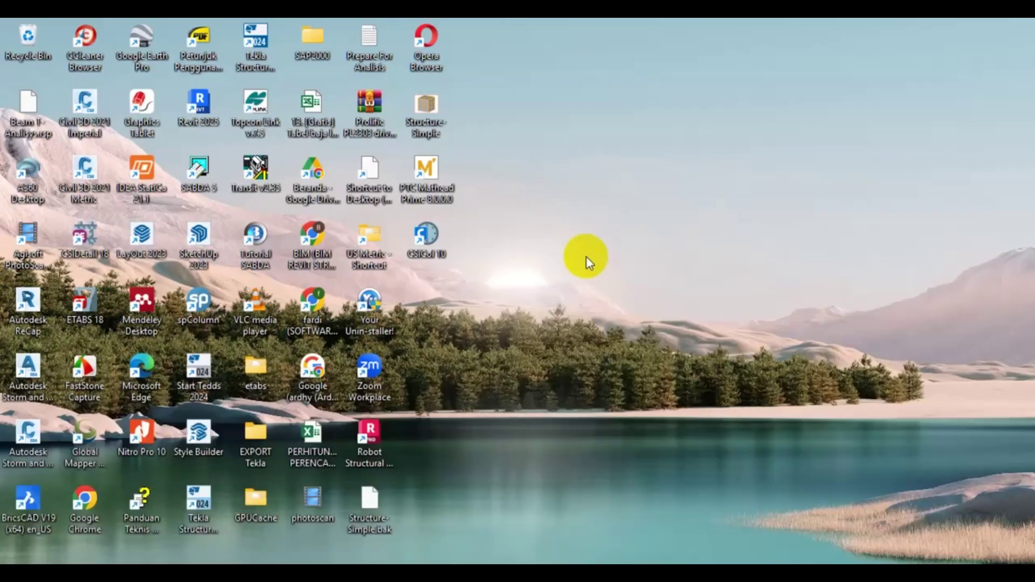
right_click(577, 240)
click(581, 263)
right_click(652, 322)
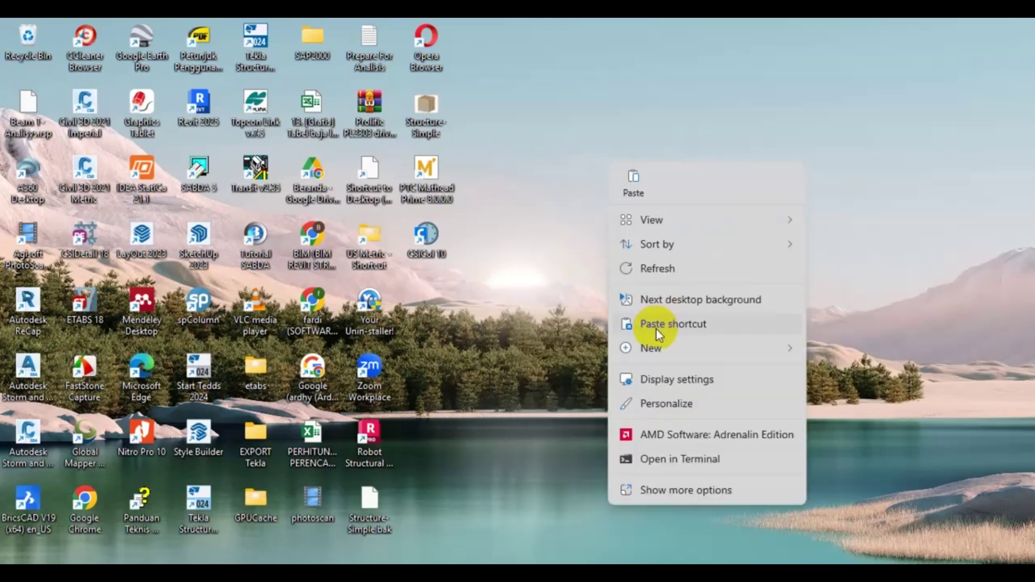
click(642, 273)
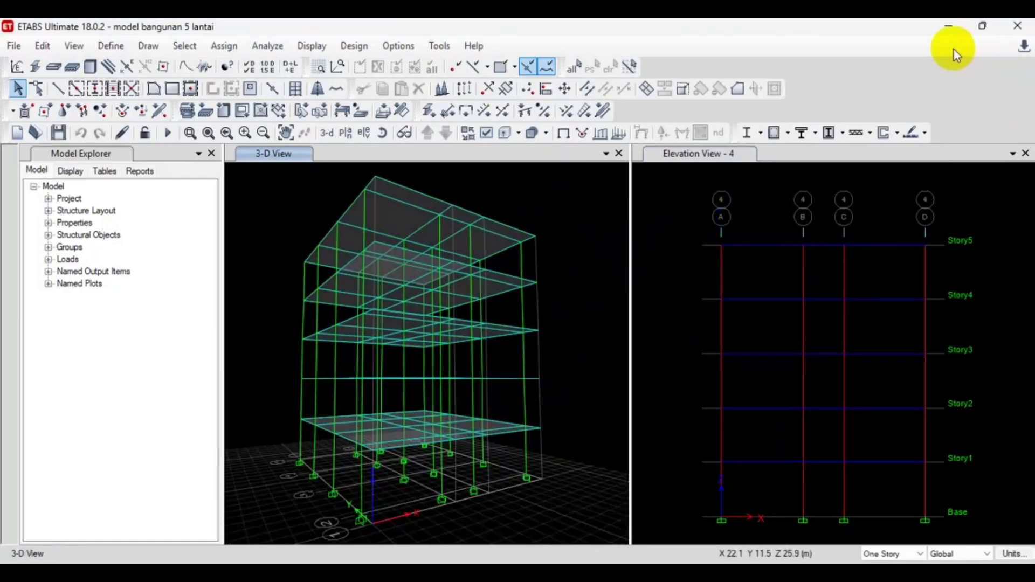
Minimize the ETABS window, launch CSiCol 10 from the desktop, and maximize its window.
click(947, 27)
click(429, 250)
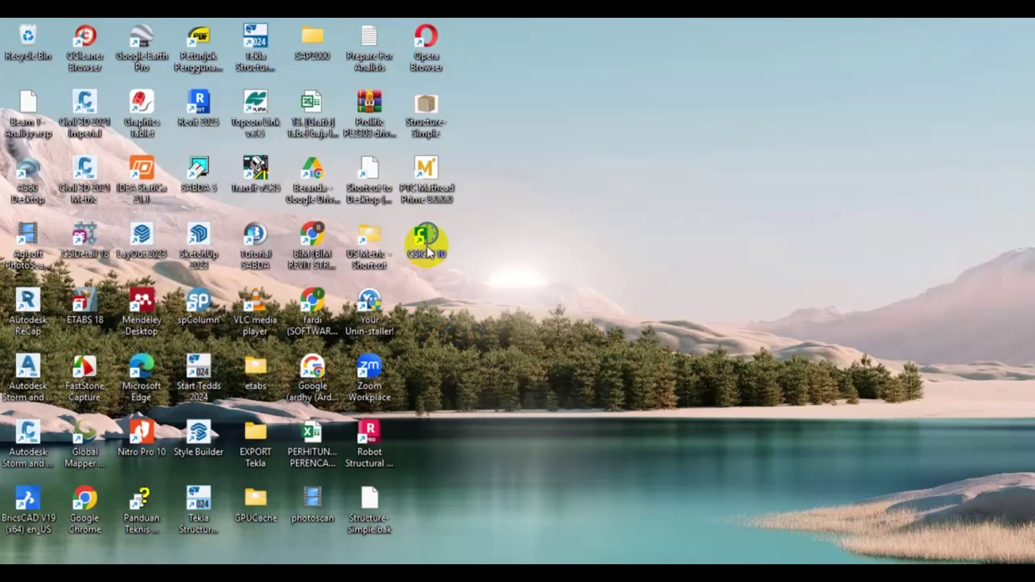
right_click(566, 220)
click(622, 270)
mouse_move(790, 573)
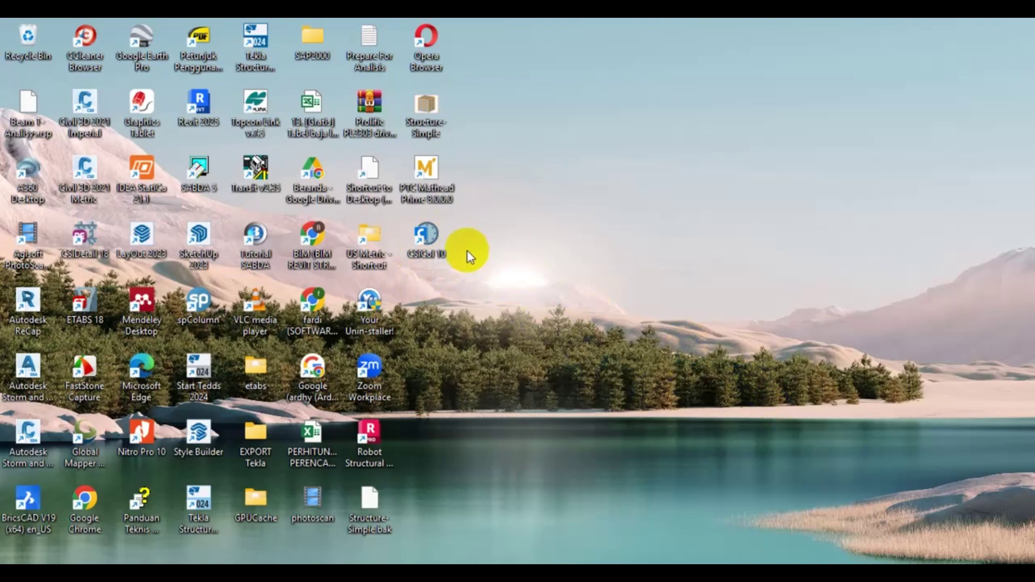
double_click(434, 238)
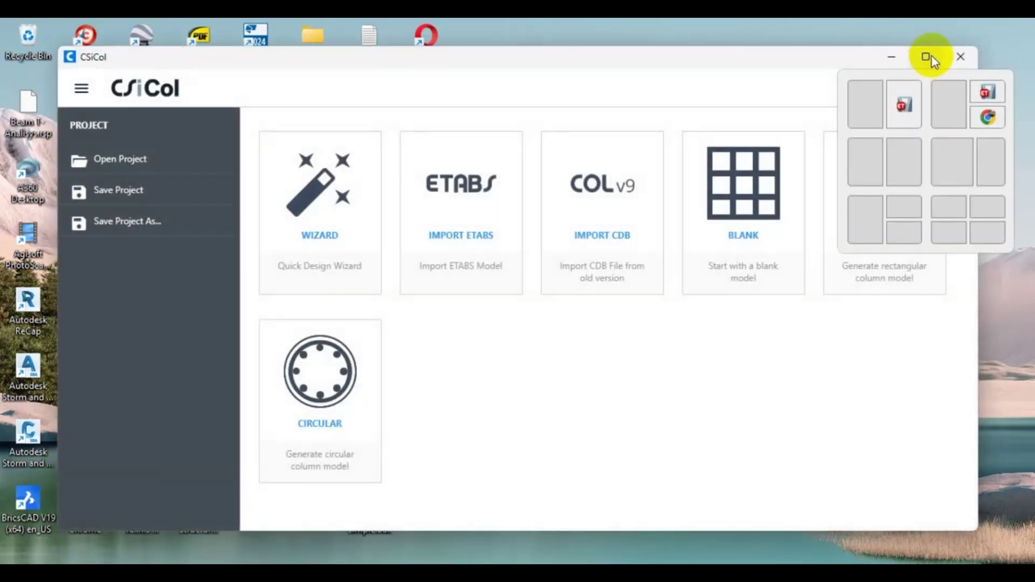
click(928, 56)
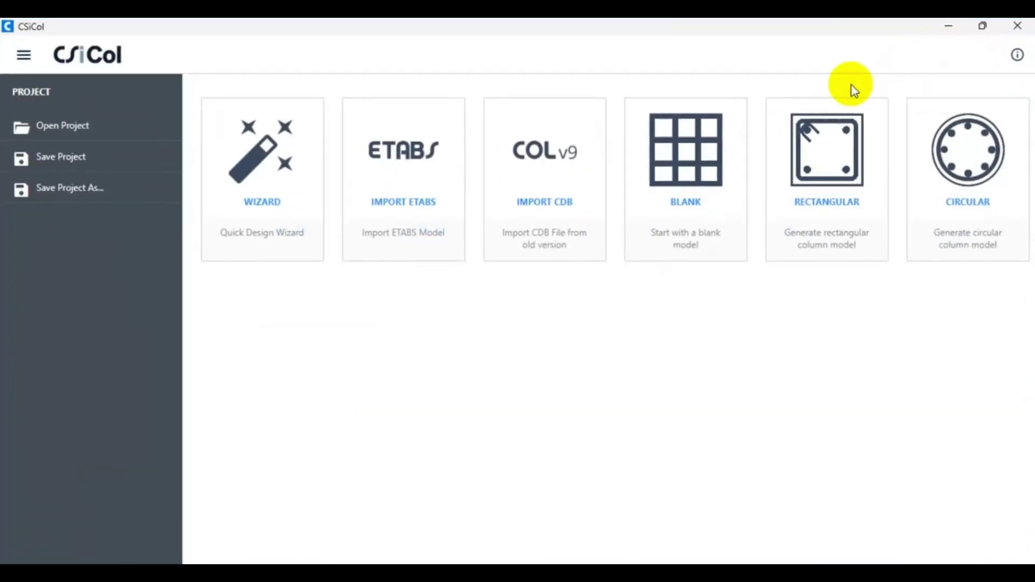
Switch to ETABS and run the analysis of the five-story building model.
click(145, 319)
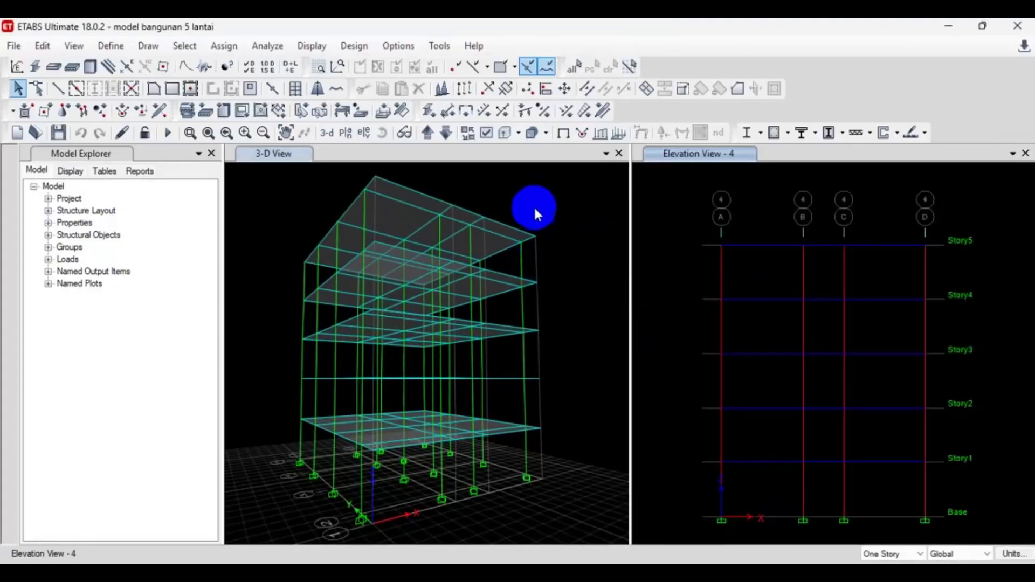
click(534, 209)
click(754, 234)
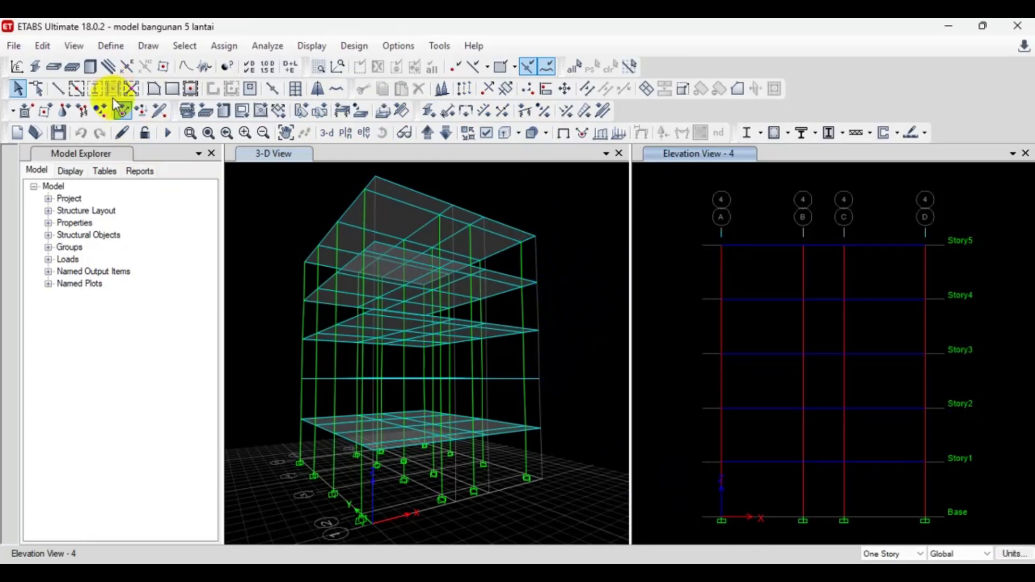
click(167, 132)
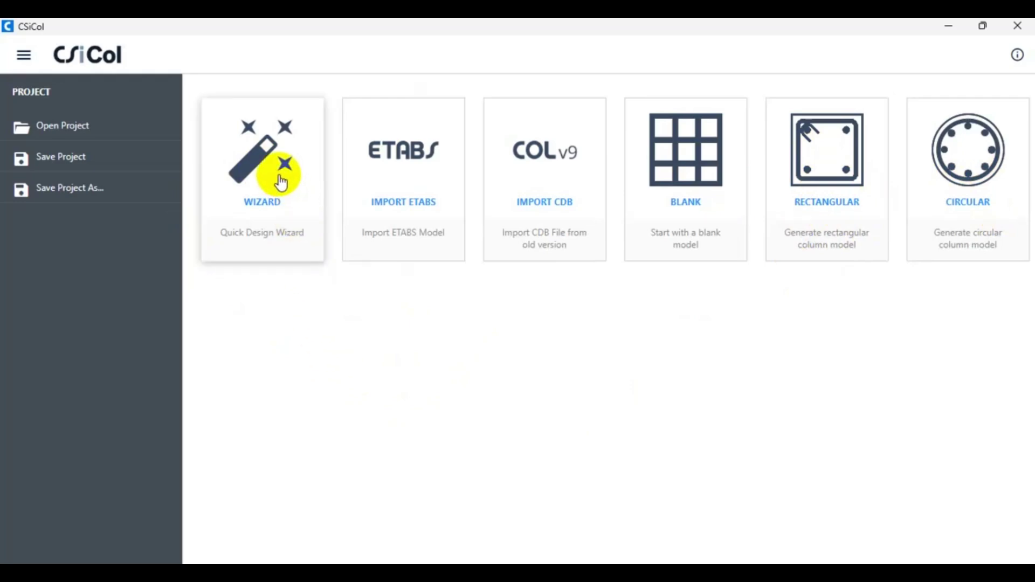
Open the Quick Design Wizard in CSiCol, check the available stirrup types, and close the wizard.
click(312, 258)
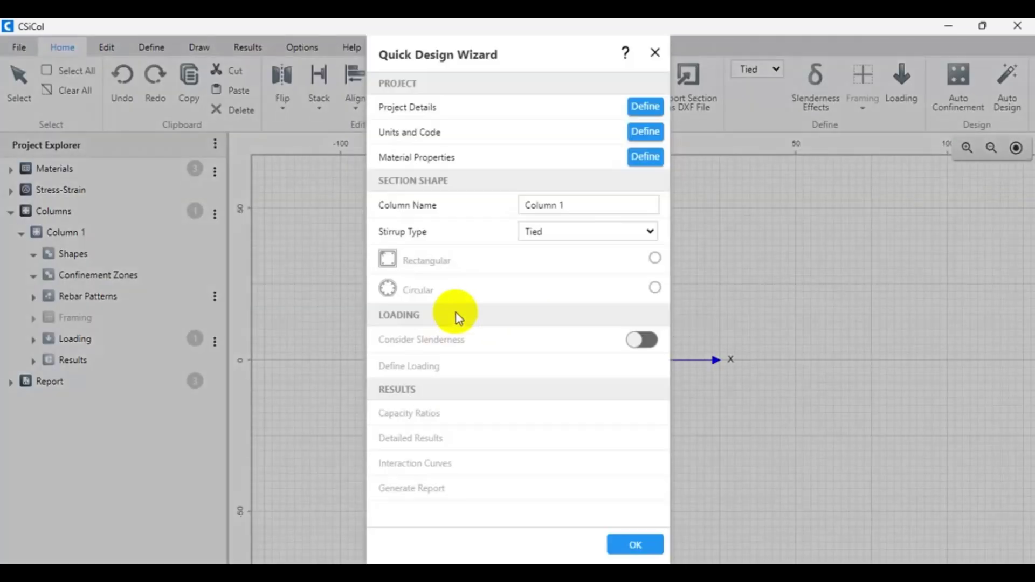
drag(460, 27, 423, 30)
click(586, 237)
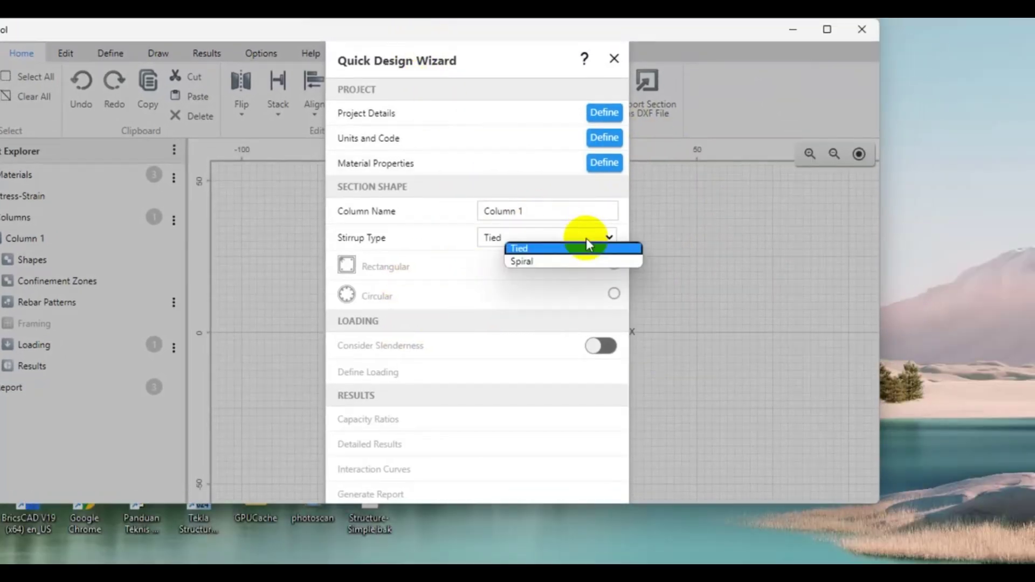
click(587, 239)
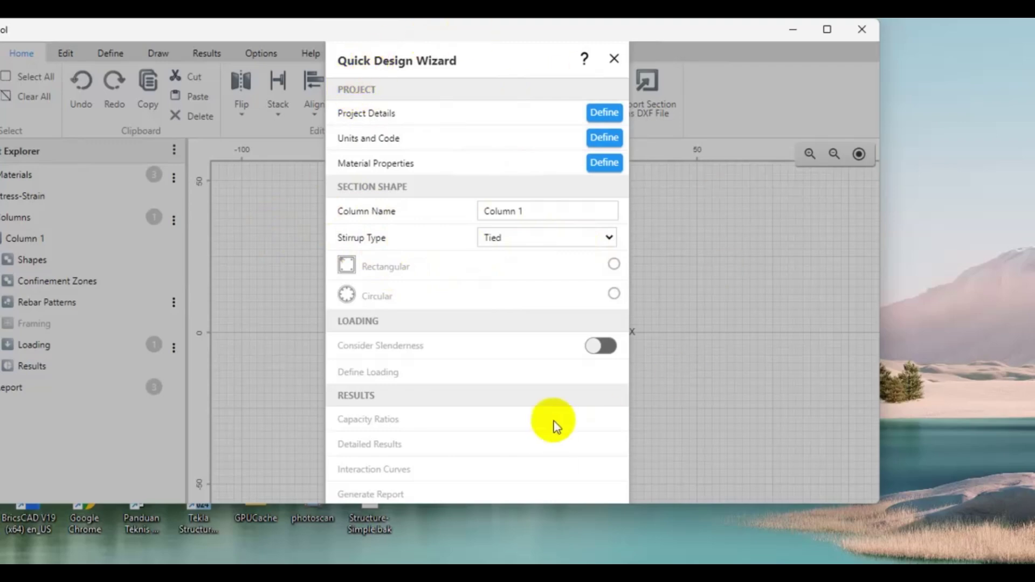
click(614, 58)
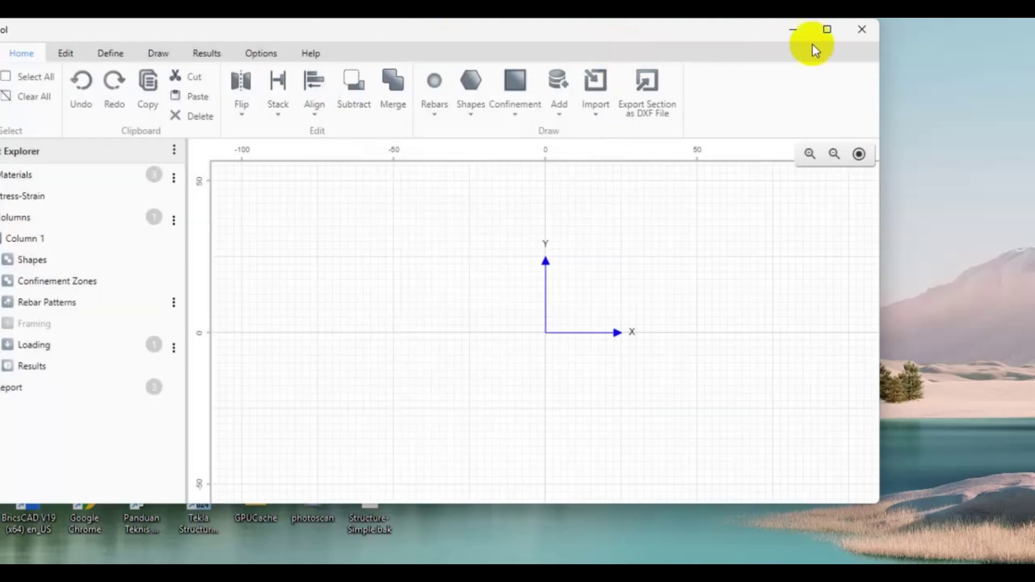
click(827, 29)
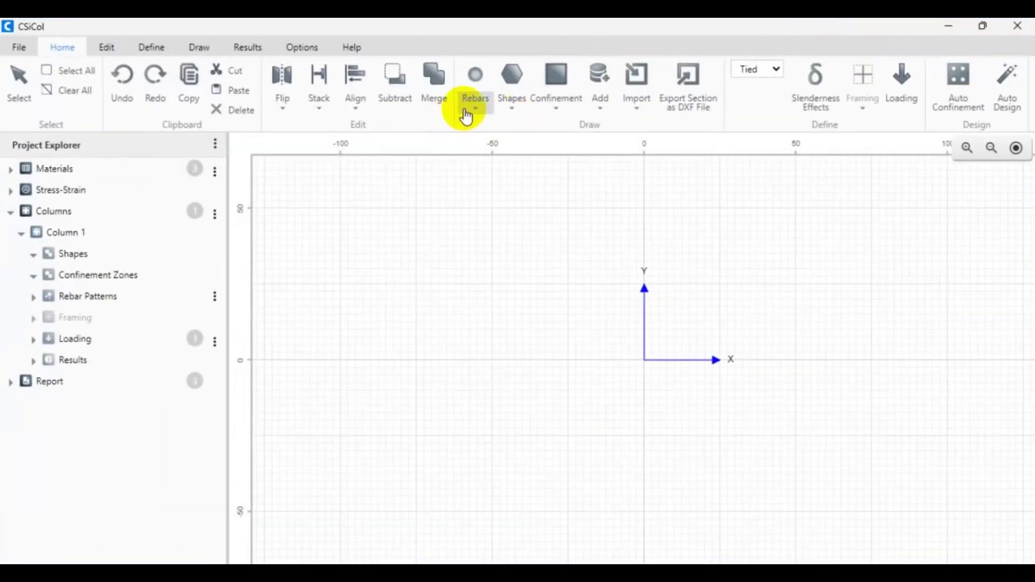
Draw a concrete angle about 50 wide by 42.5 high and a concrete channel about 57.5 by 57.5 on opposite sides of the origin.
click(197, 48)
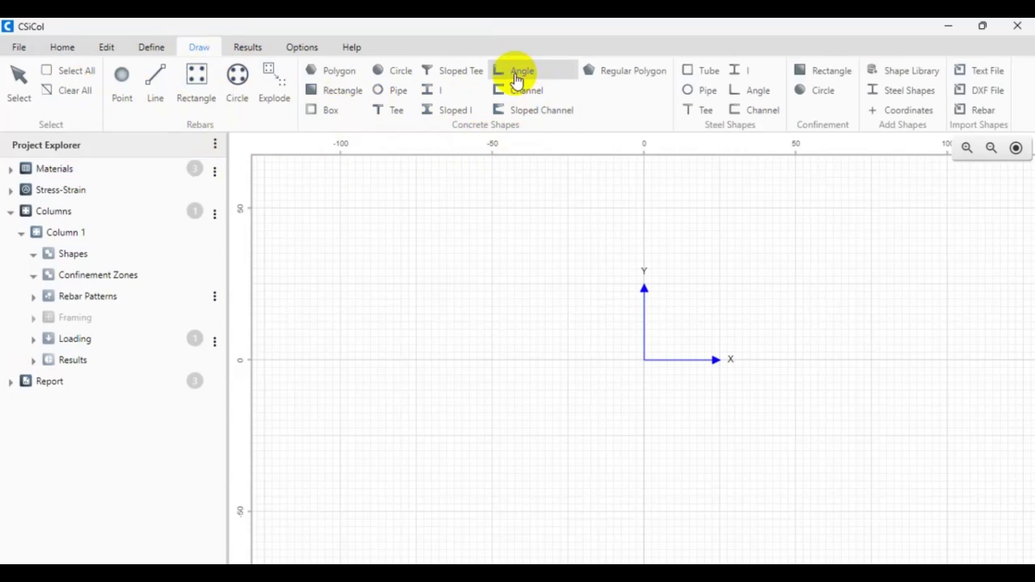
click(517, 80)
drag(447, 292, 595, 418)
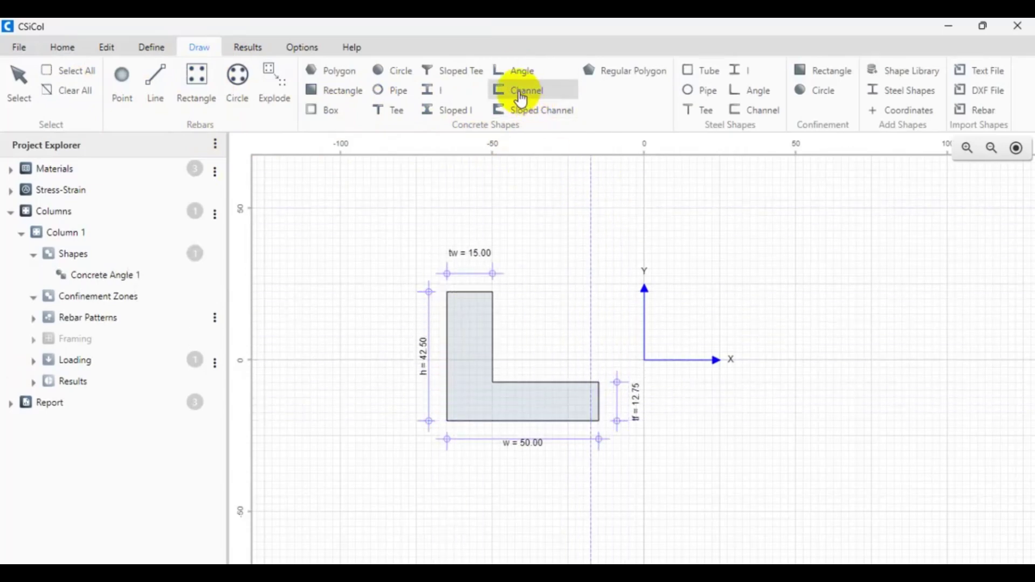
click(520, 99)
drag(742, 262, 916, 436)
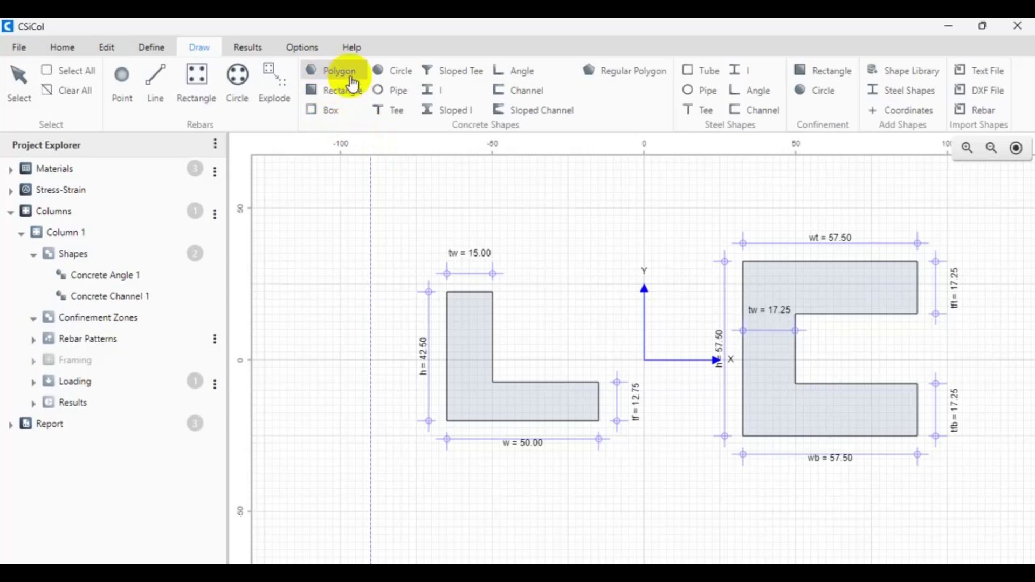
scroll(590, 364, down, 3)
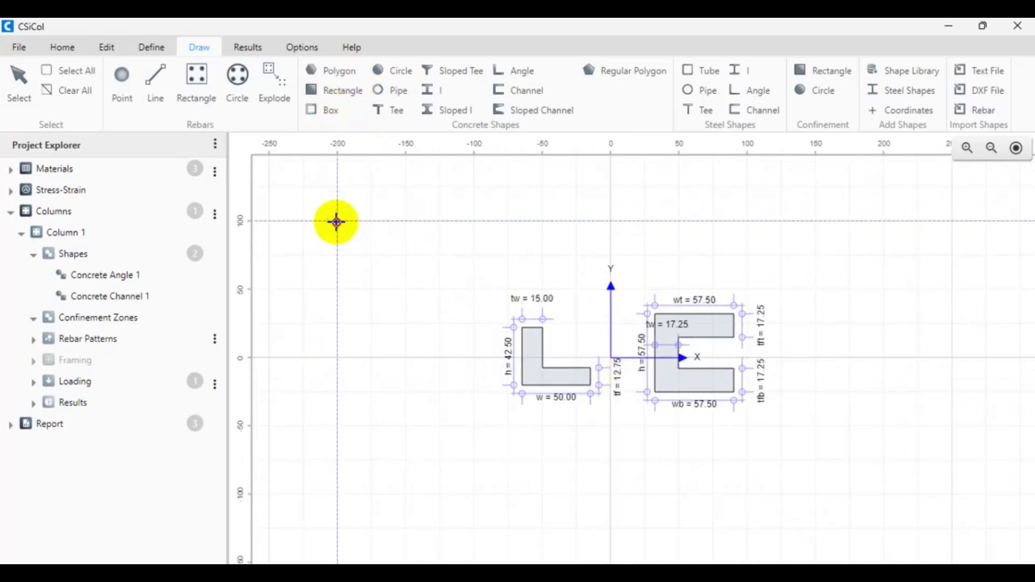
click(415, 289)
click(342, 247)
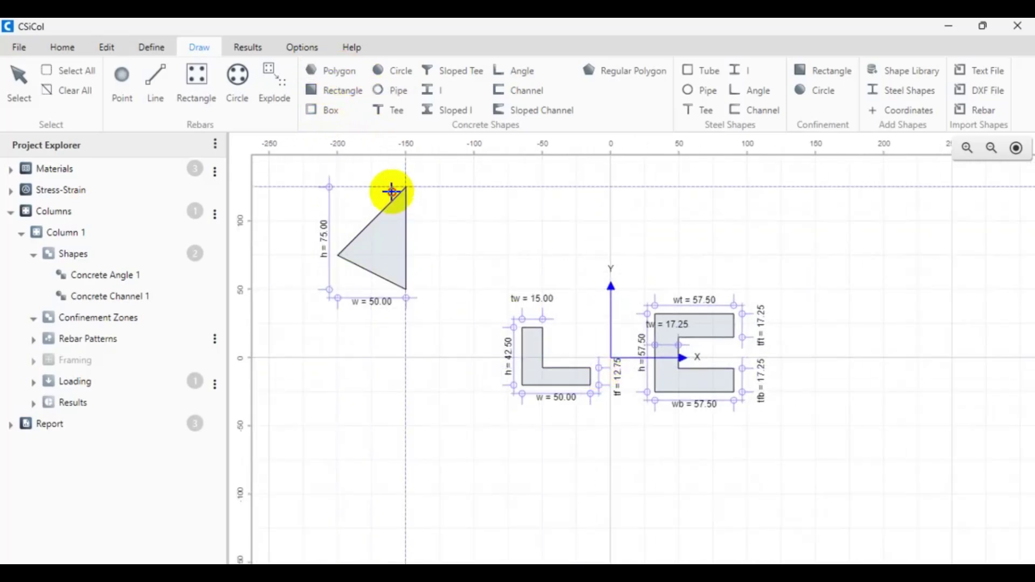
click(406, 187)
click(474, 221)
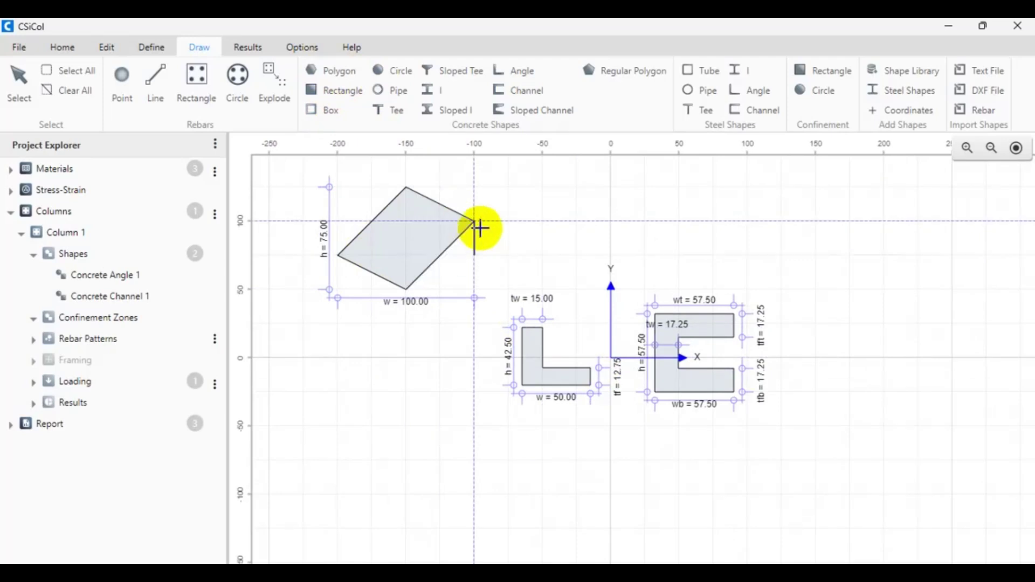
key(Escape)
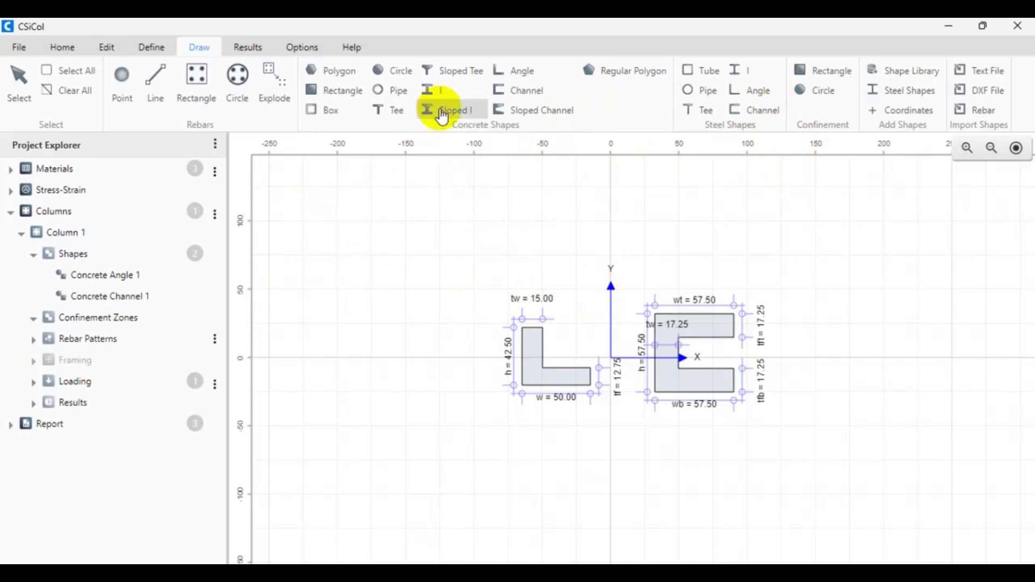
Draw a concrete I shape about 50 wide and 150 high beside the angle.
click(430, 91)
drag(369, 269, 394, 447)
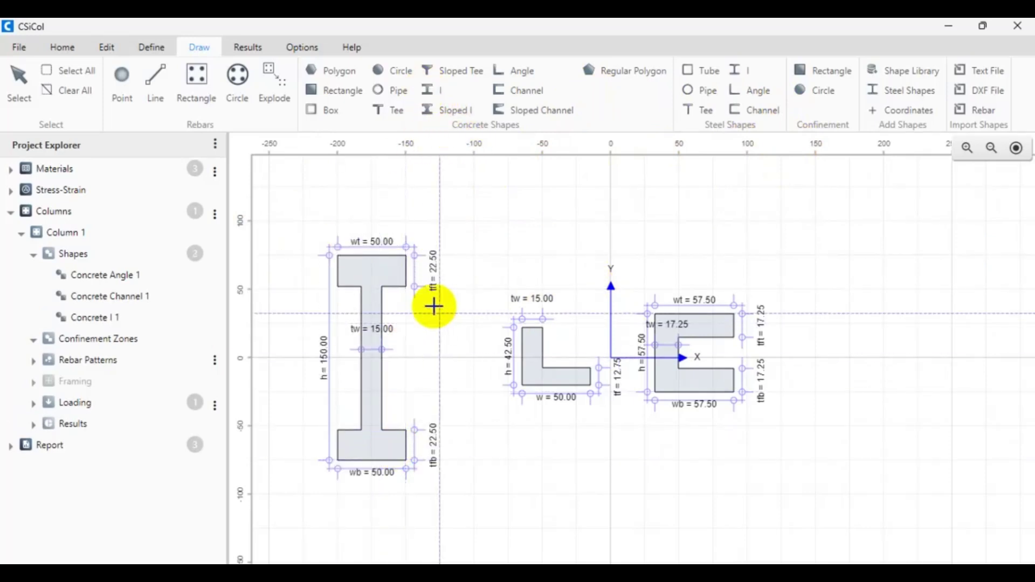
scroll(701, 281, up, 3)
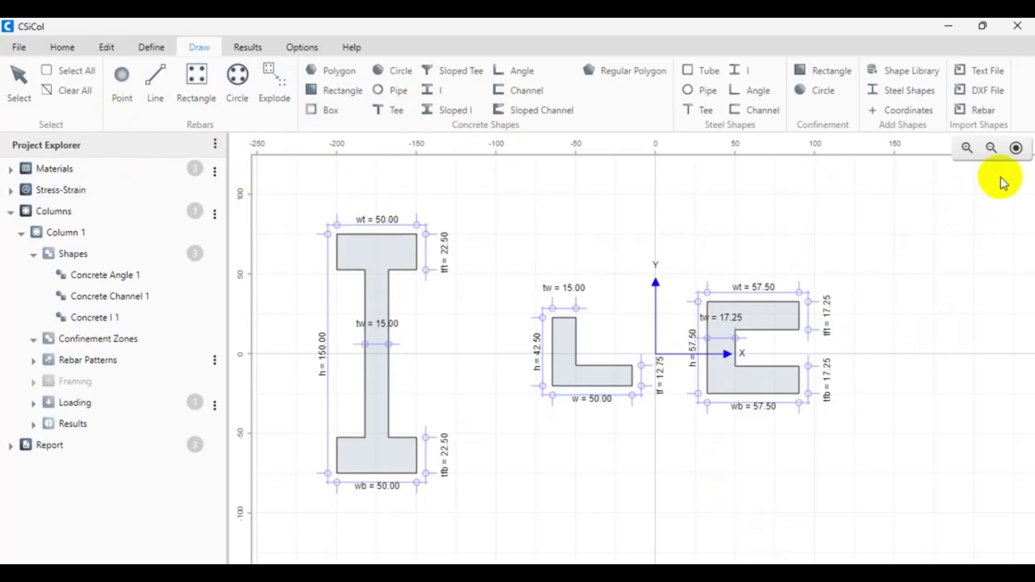
Start an ETABS import without saving the current project and open the file "model bangunan 5 lantai".
click(20, 46)
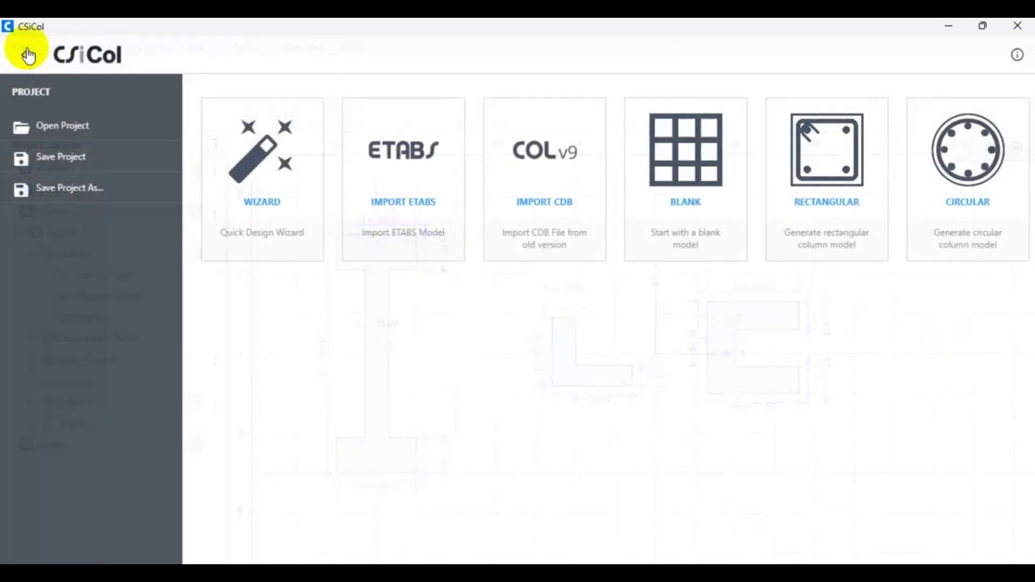
click(426, 205)
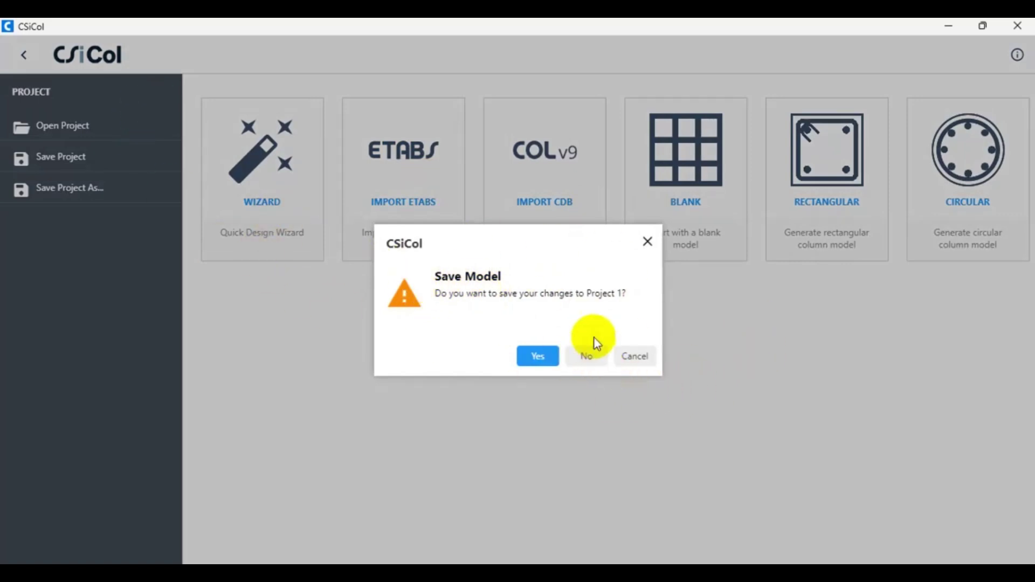
click(587, 354)
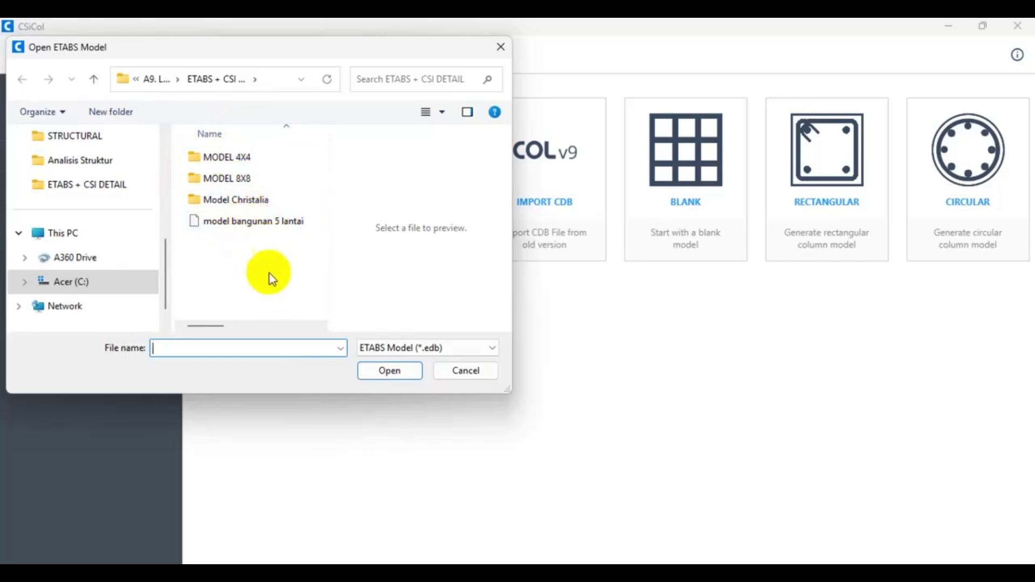
click(237, 225)
click(403, 379)
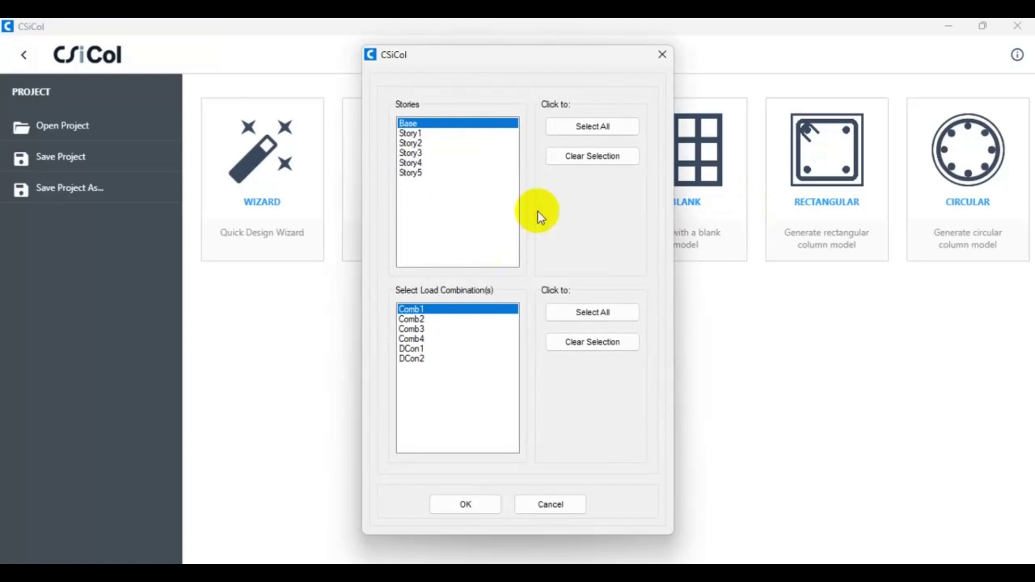
Choose all stories and load combinations Comb1 through Comb4 for the ETABS import and confirm.
drag(469, 53, 493, 57)
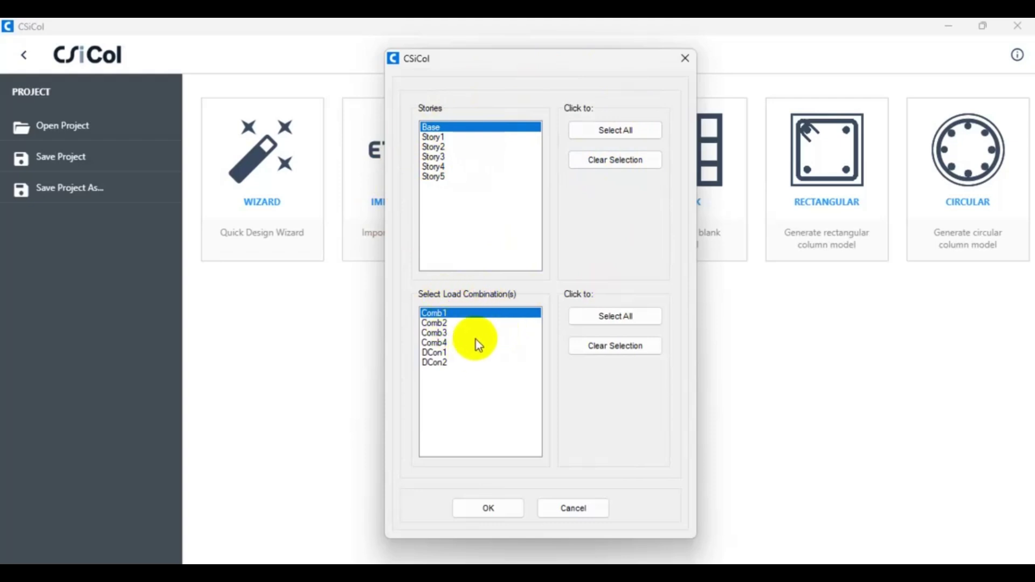
click(631, 131)
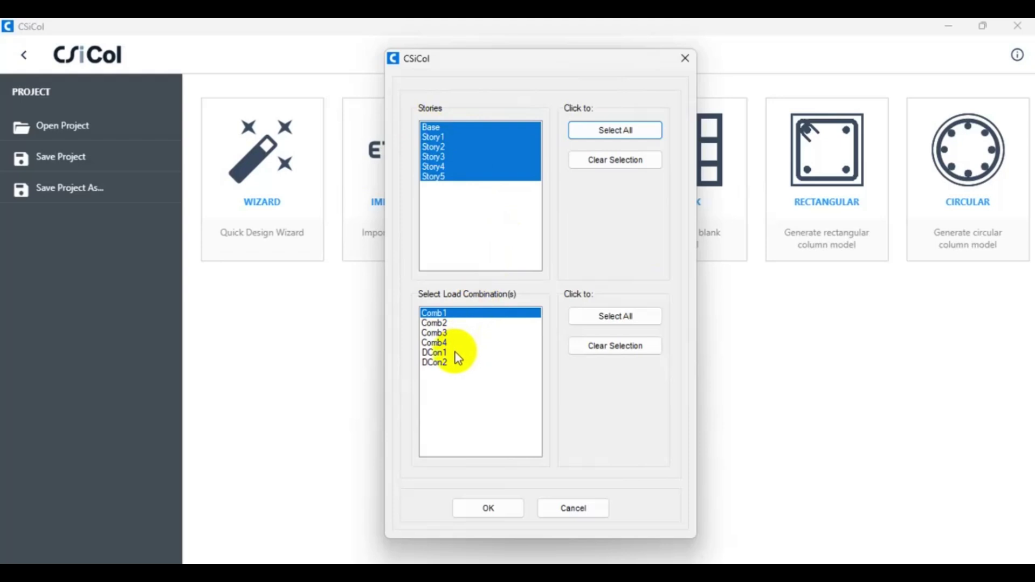
shift+click(438, 343)
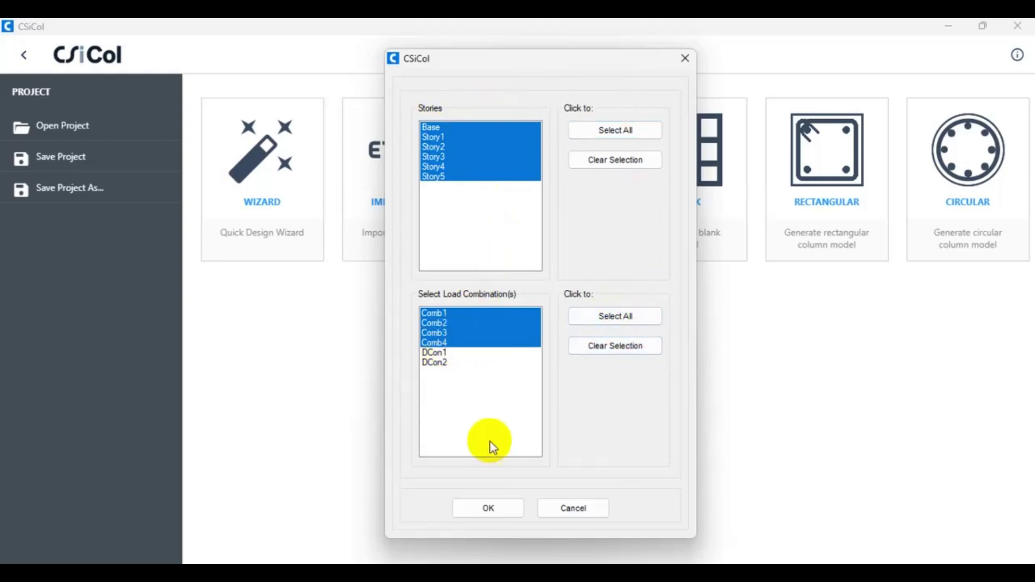
click(488, 509)
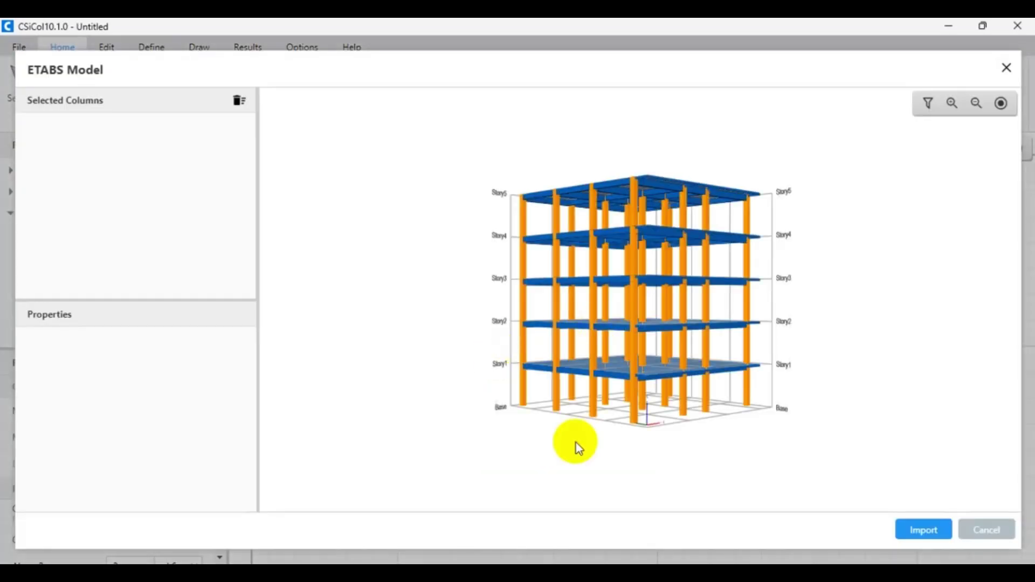
Select the C4 corner columns (K 45/45) on Story1 and Story2 in the building model and import them.
scroll(648, 301, up, 5)
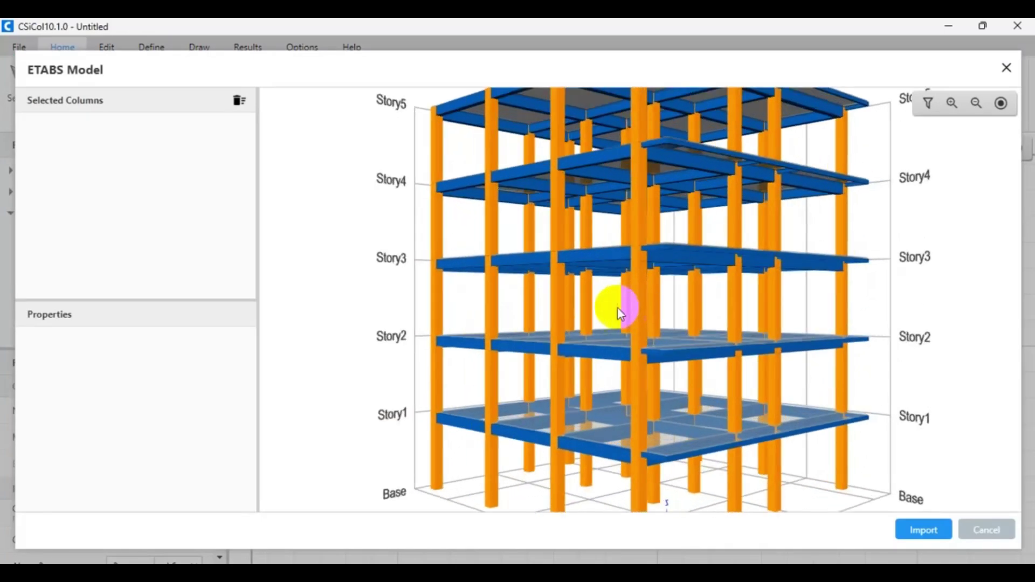
scroll(654, 328, down, 5)
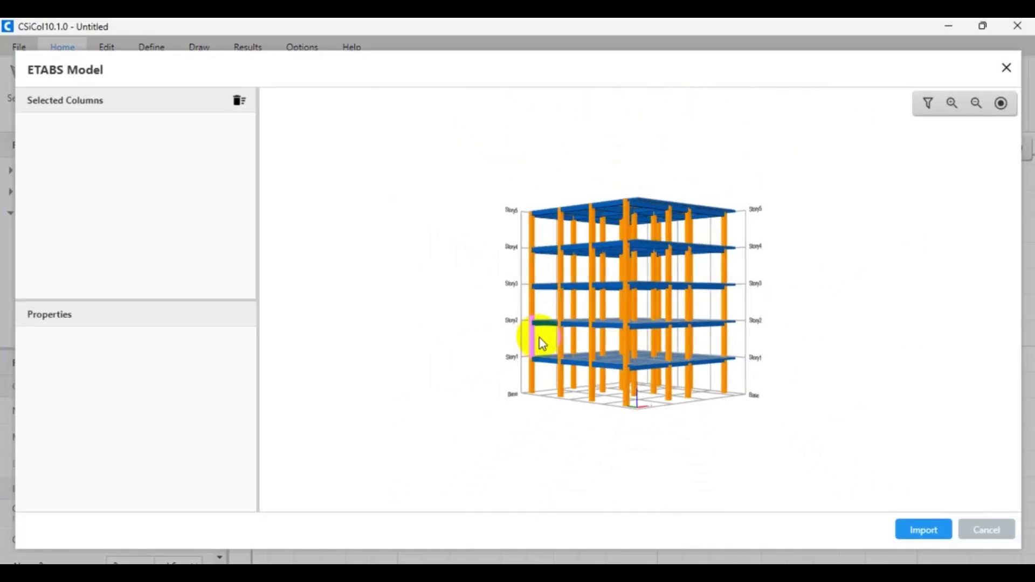
scroll(682, 336, up, 1)
scroll(667, 301, up, 3)
scroll(658, 306, down, 1)
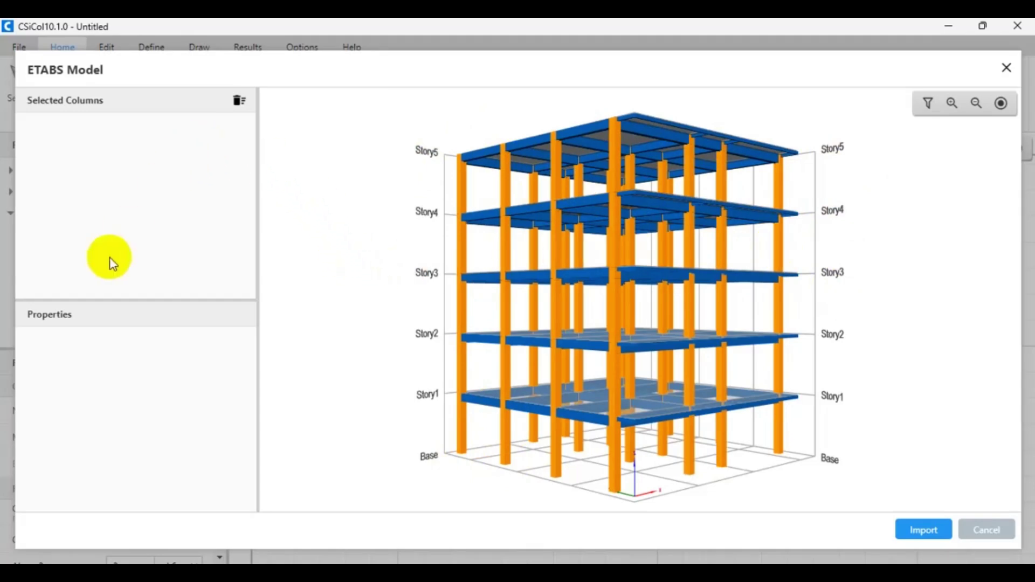
click(462, 423)
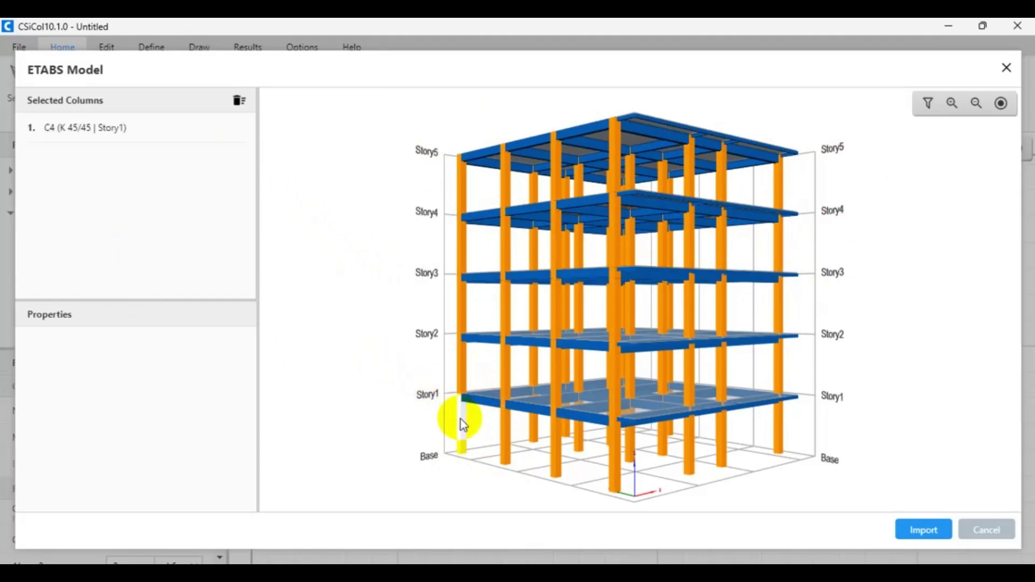
click(462, 370)
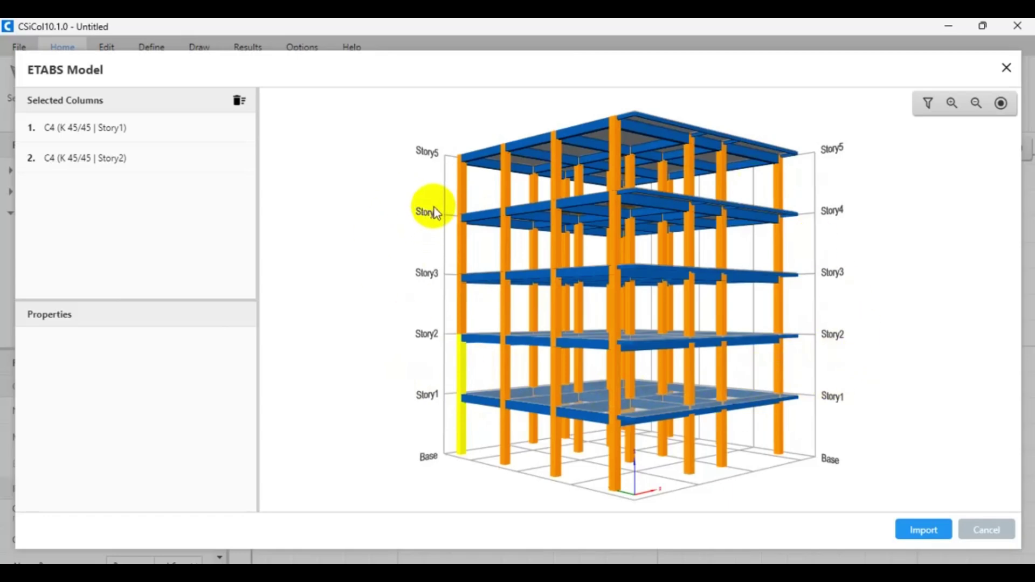
click(912, 532)
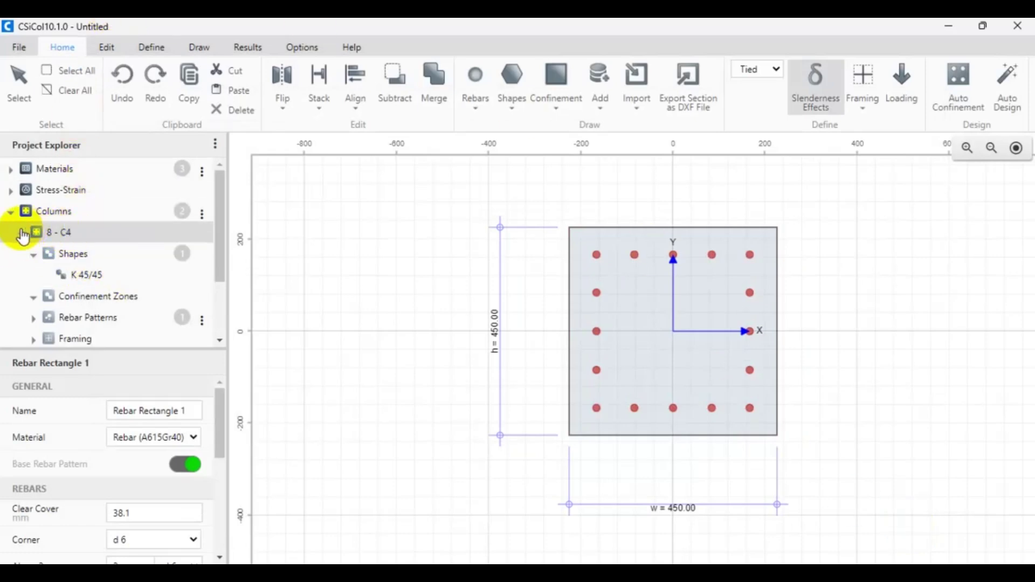
Display the section of column 8 - C4 from the project's column list and inspect it.
click(18, 212)
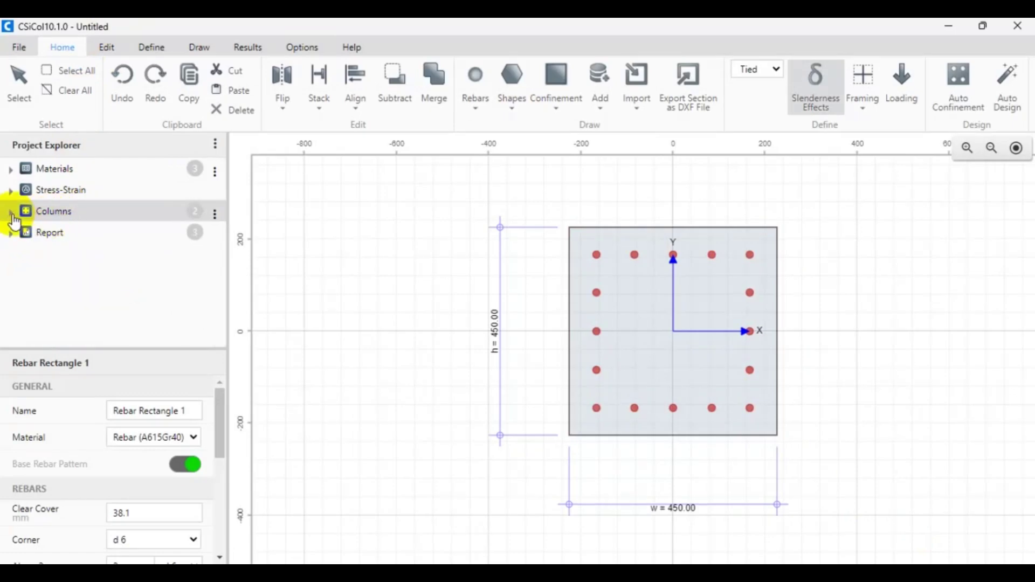
click(11, 213)
click(70, 233)
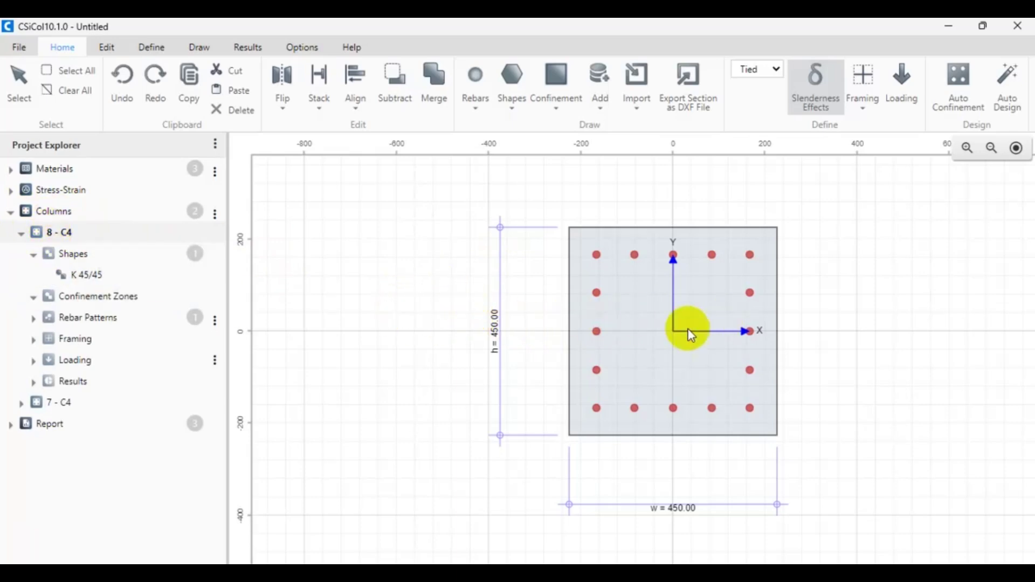
scroll(563, 331, down, 2)
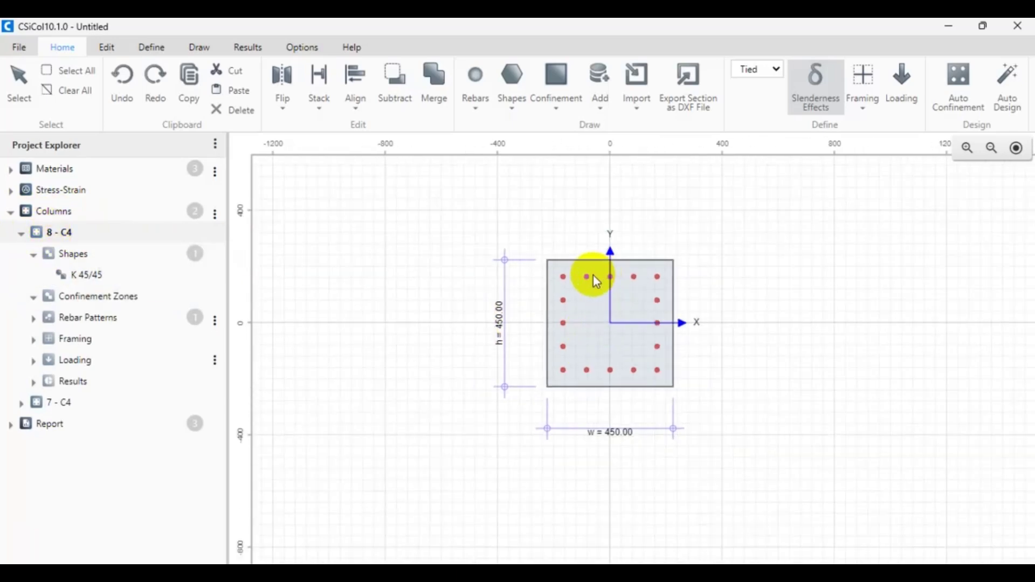
scroll(593, 274, up, 2)
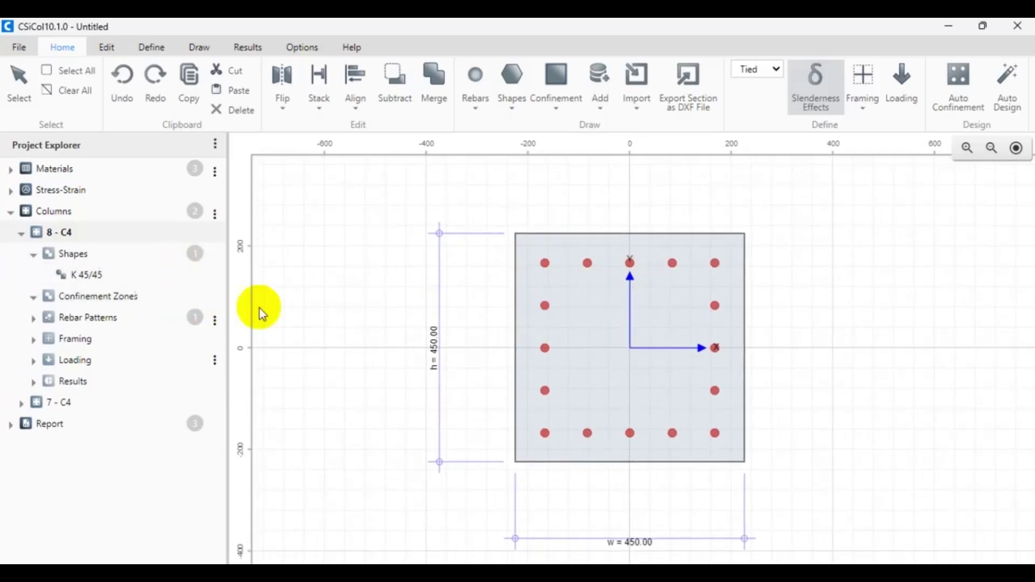
Select the rebar pattern of column 8 - C4 and examine its material, clear cover and bar settings.
click(542, 268)
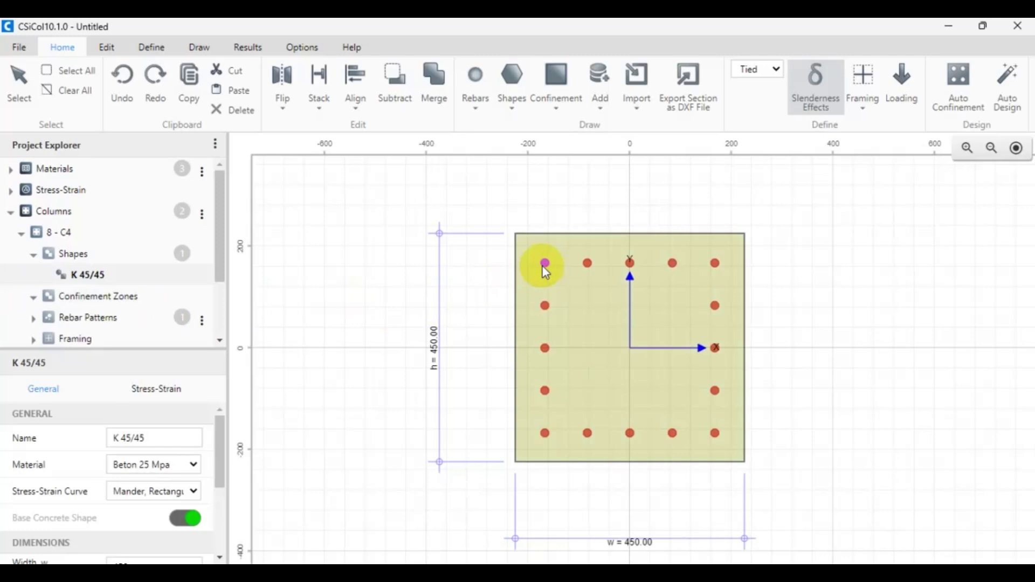
click(542, 267)
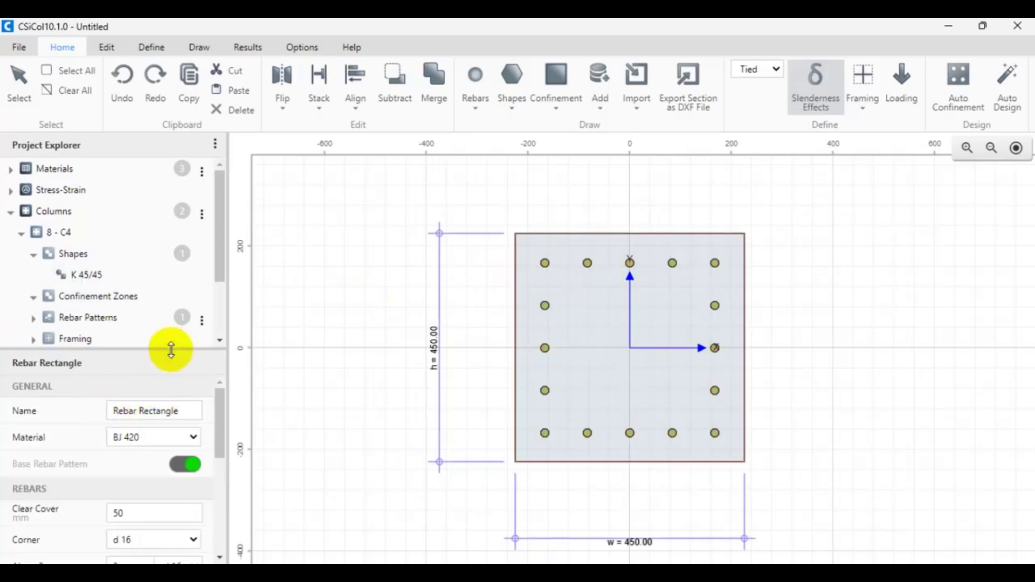
drag(171, 350, 168, 287)
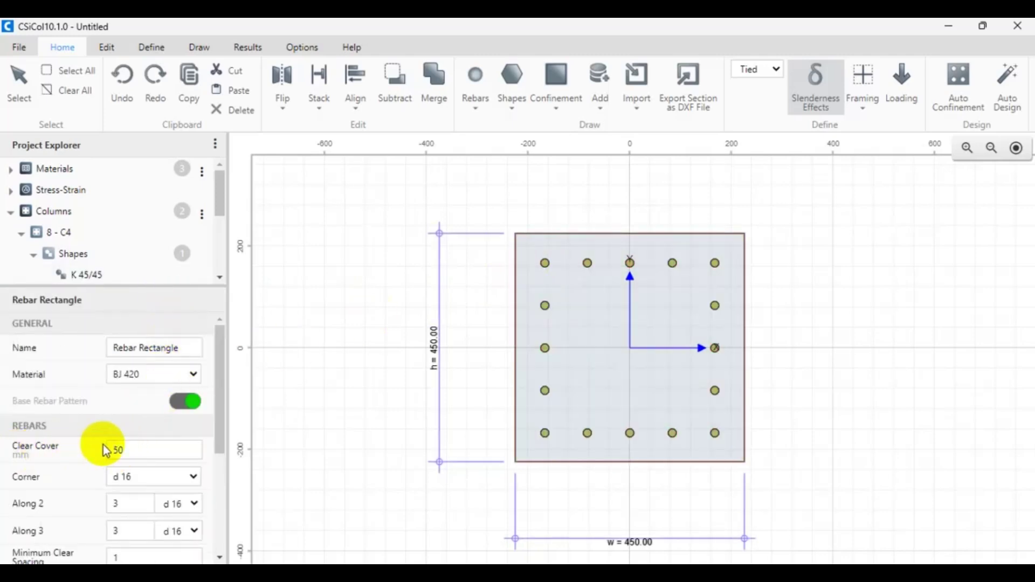
scroll(132, 442, down, 3)
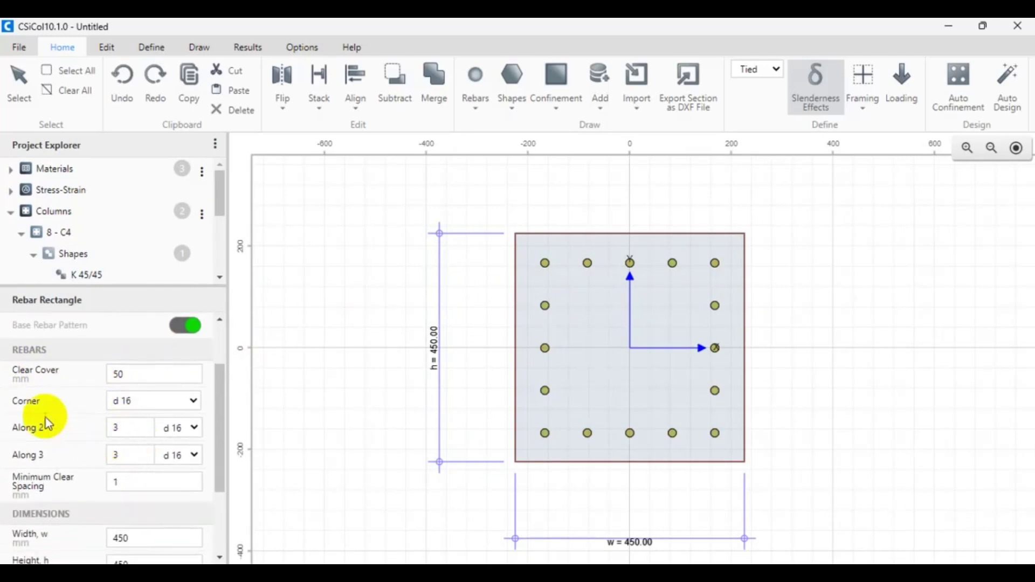
Keep the corner bars at d 16, try 4 bars along direction 2, and restore that count to 3.
click(194, 401)
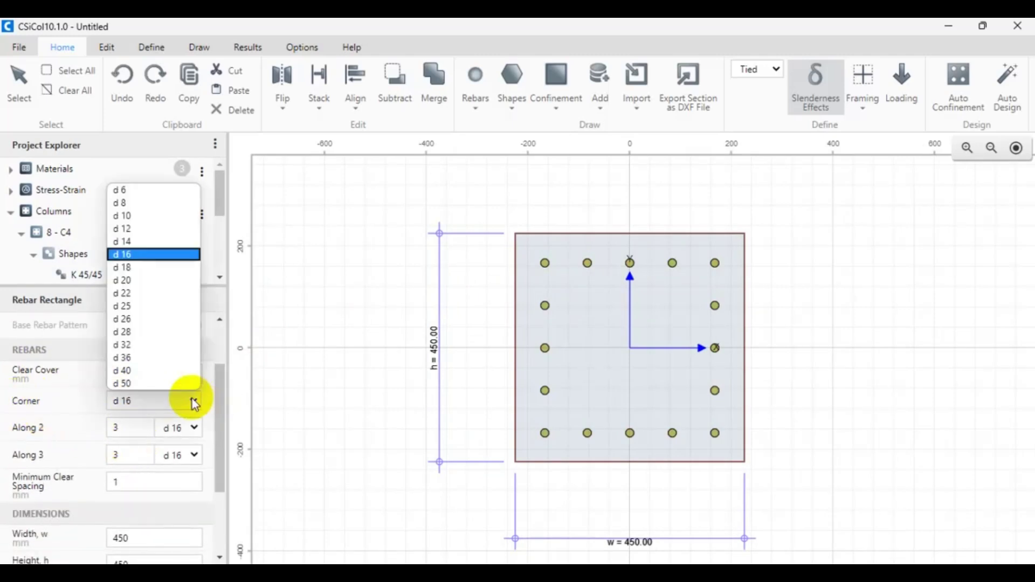
click(134, 254)
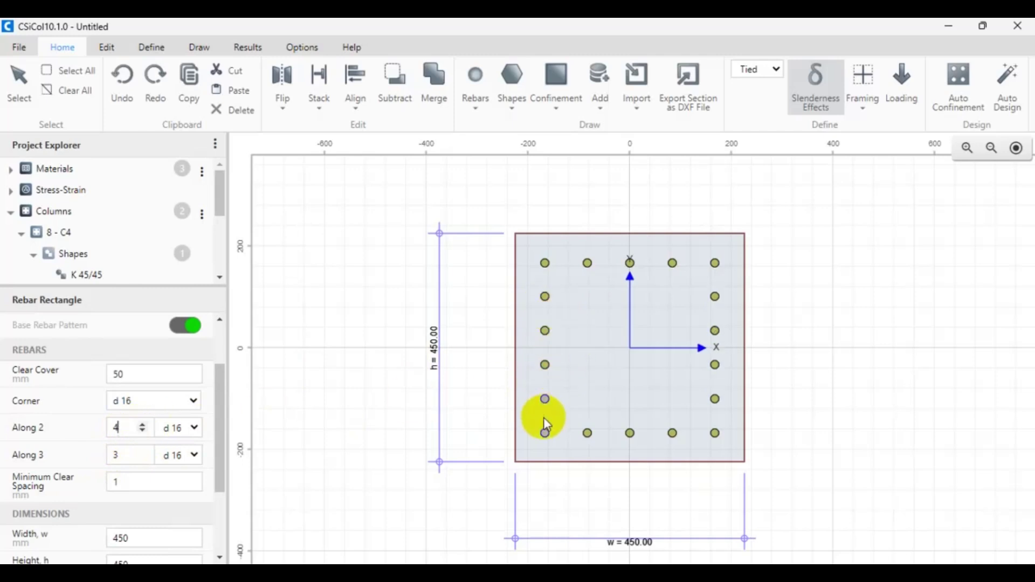
click(142, 432)
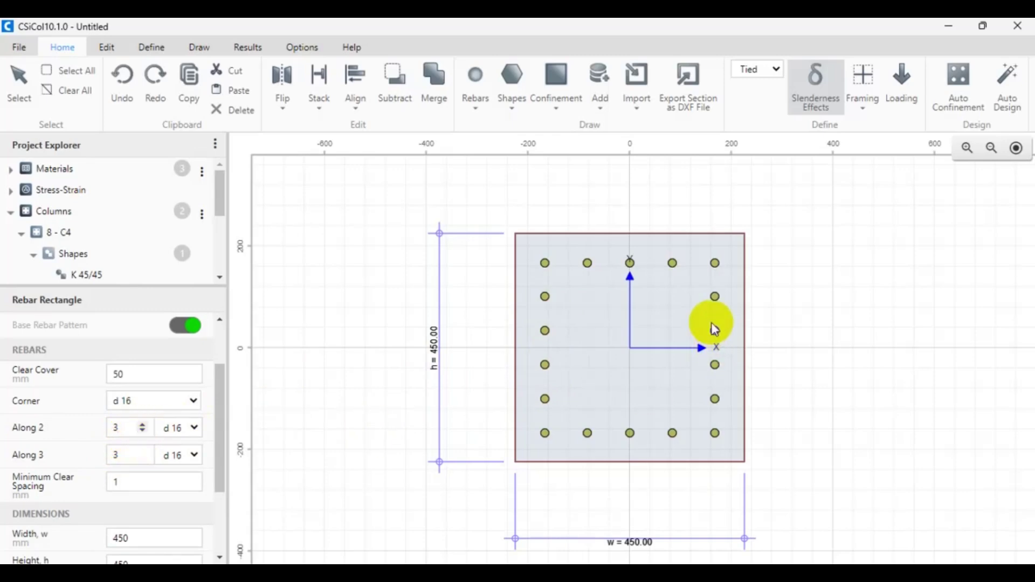
Review the rebar pattern's spacing, dimensions and position settings, and clear the selection.
scroll(80, 426, down, 2)
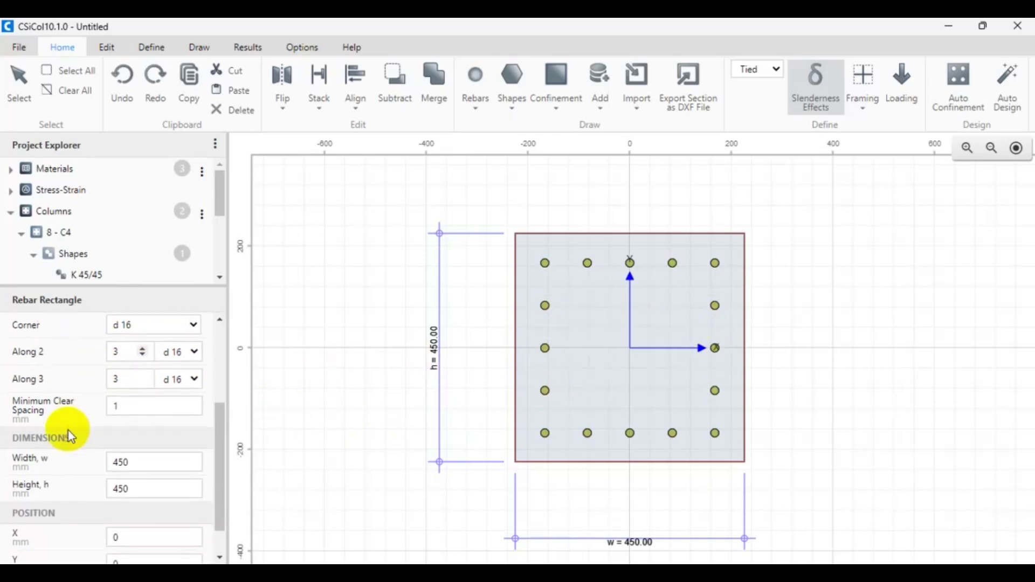
scroll(69, 431, down, 1)
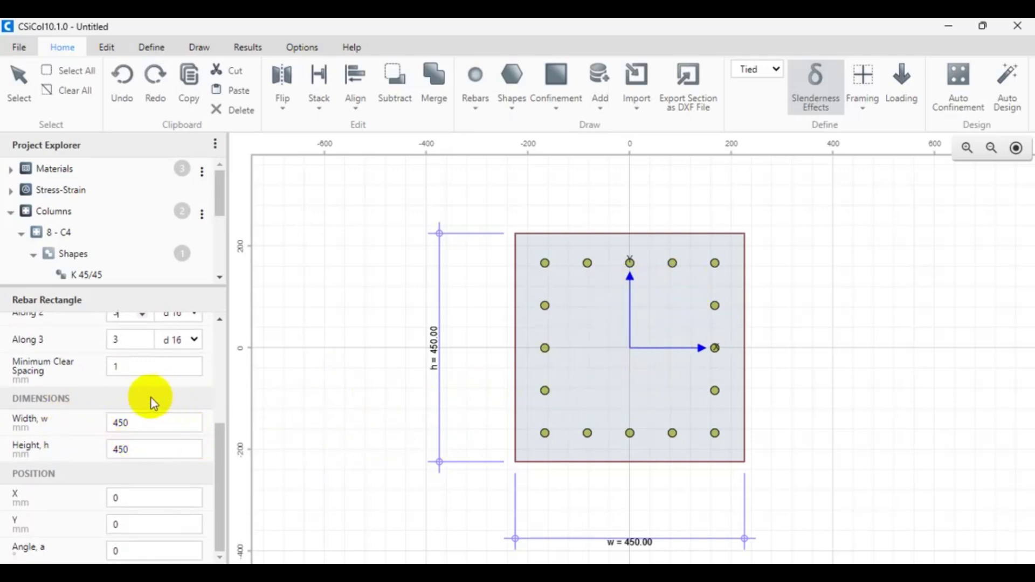
scroll(162, 398, up, 3)
click(334, 214)
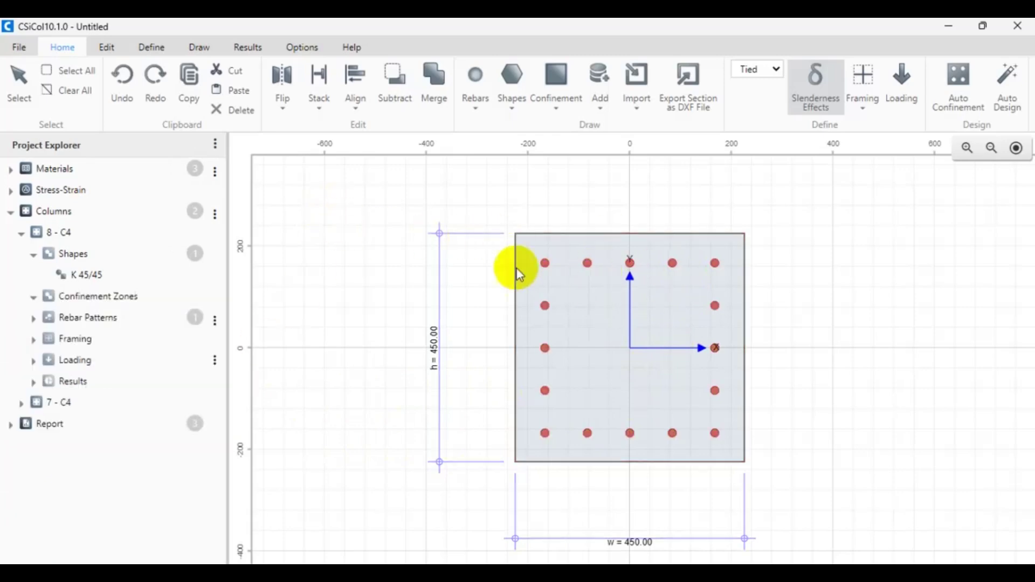
click(544, 270)
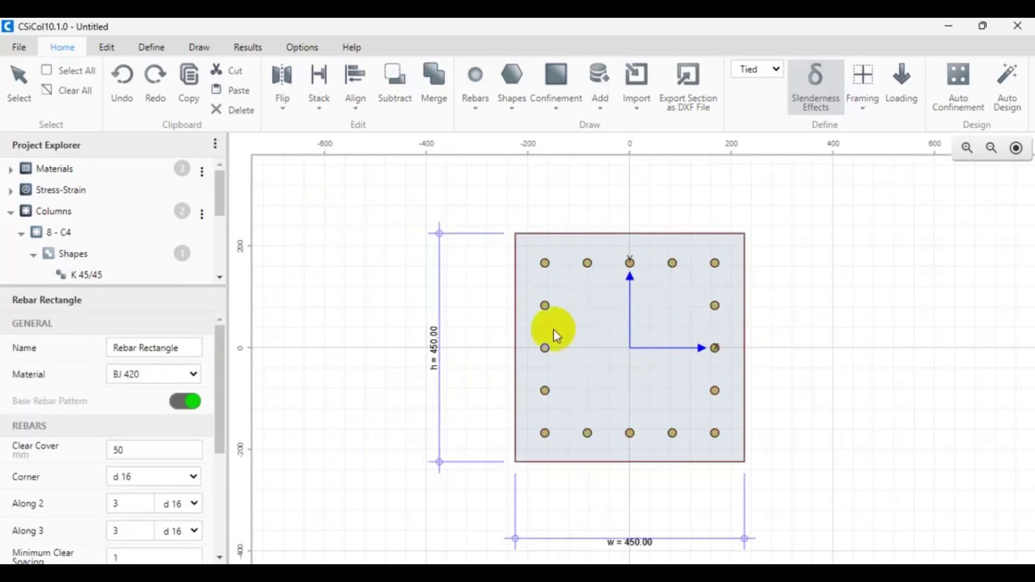
click(348, 253)
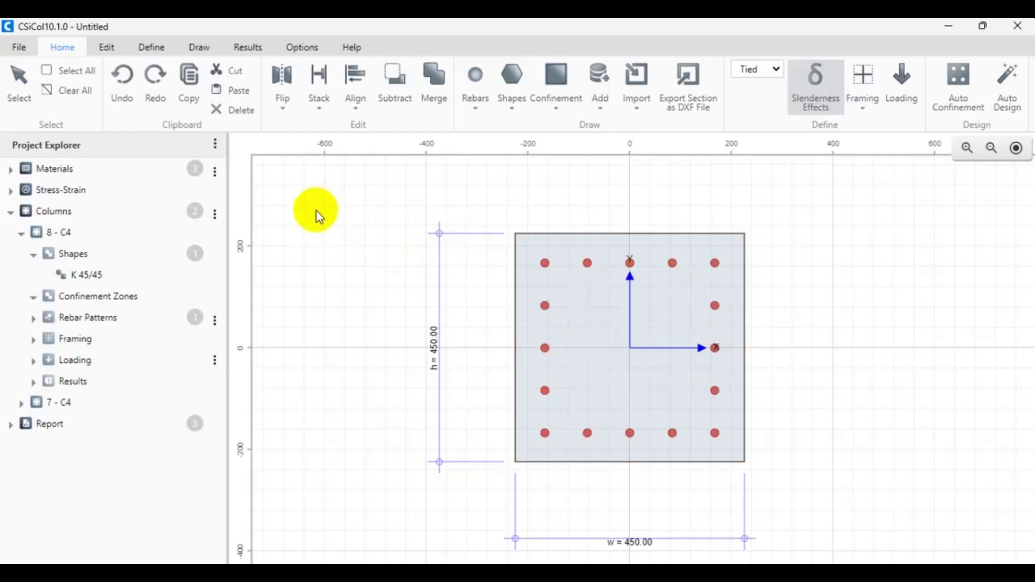
Review the defined concrete and rebar material properties and the list of columns imported from ETABS.
click(151, 47)
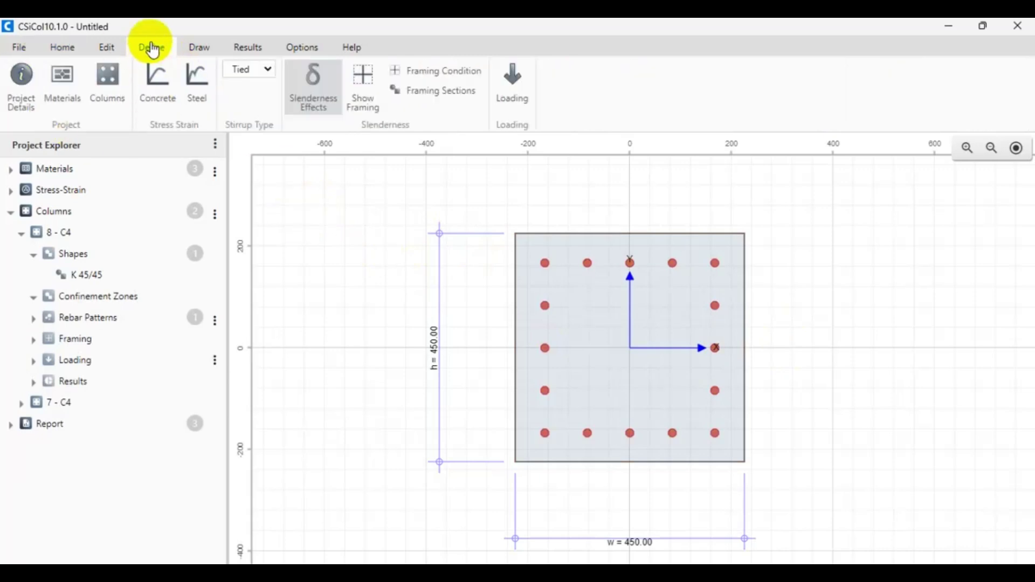
click(64, 89)
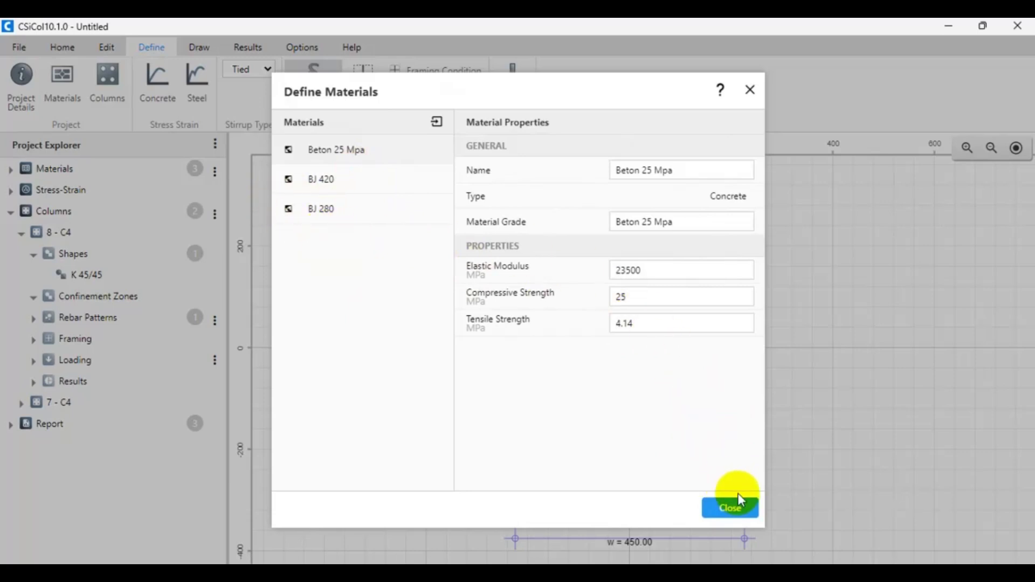
click(731, 508)
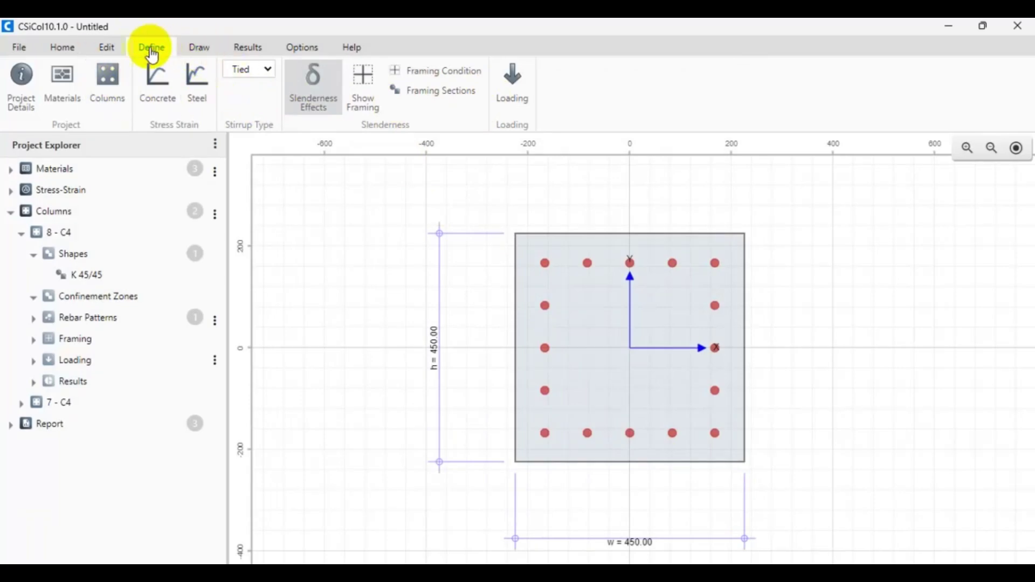
click(108, 86)
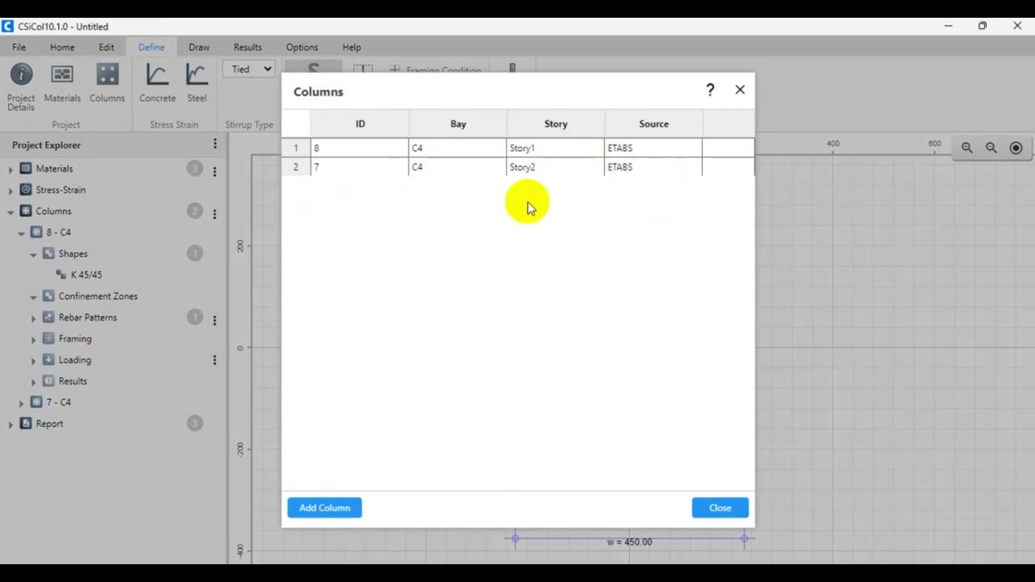
click(721, 509)
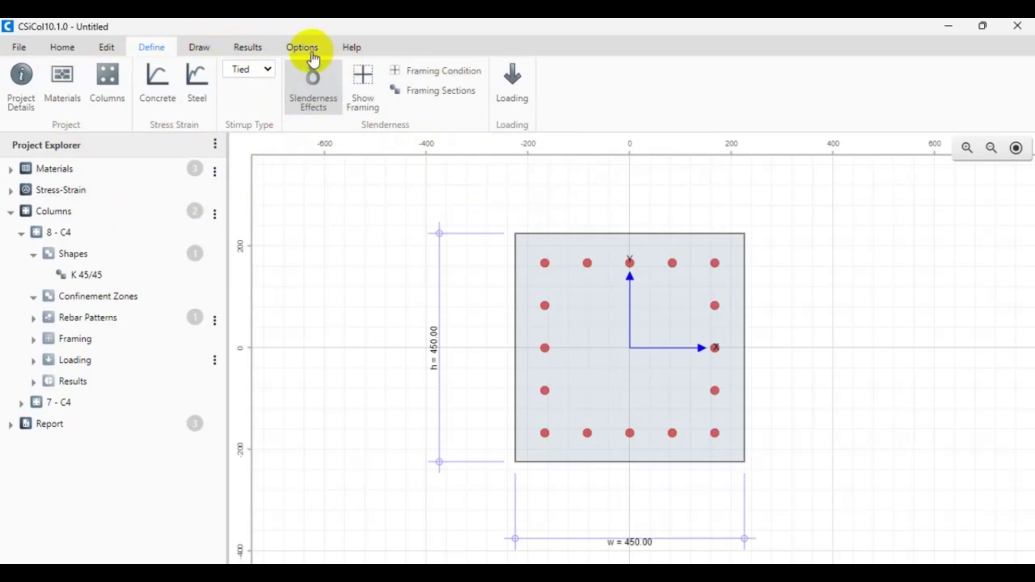
Add four load combinations with the default axial loads and moments to column 8 - C4, and review them along Y.
click(512, 95)
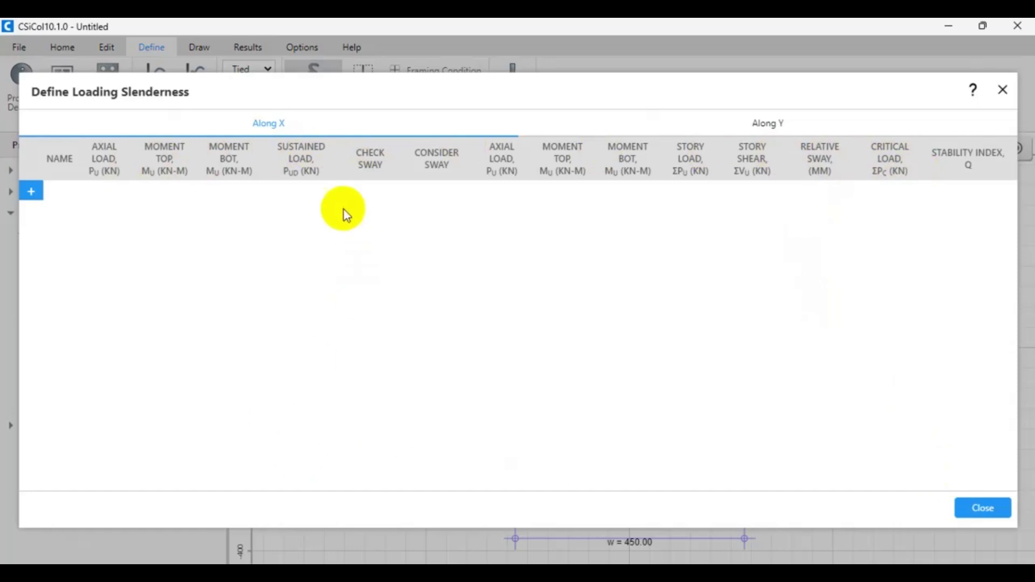
click(32, 192)
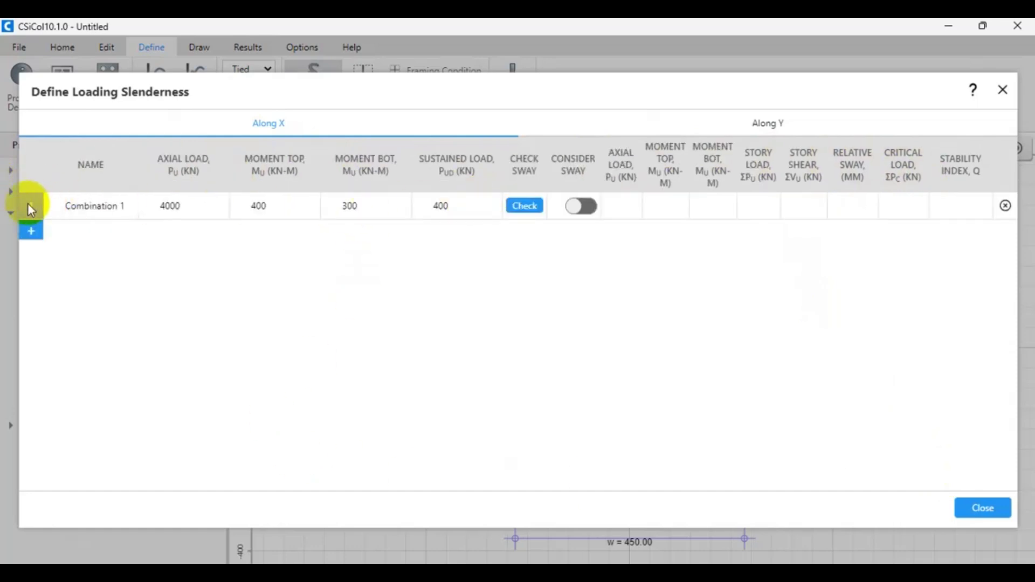
click(34, 229)
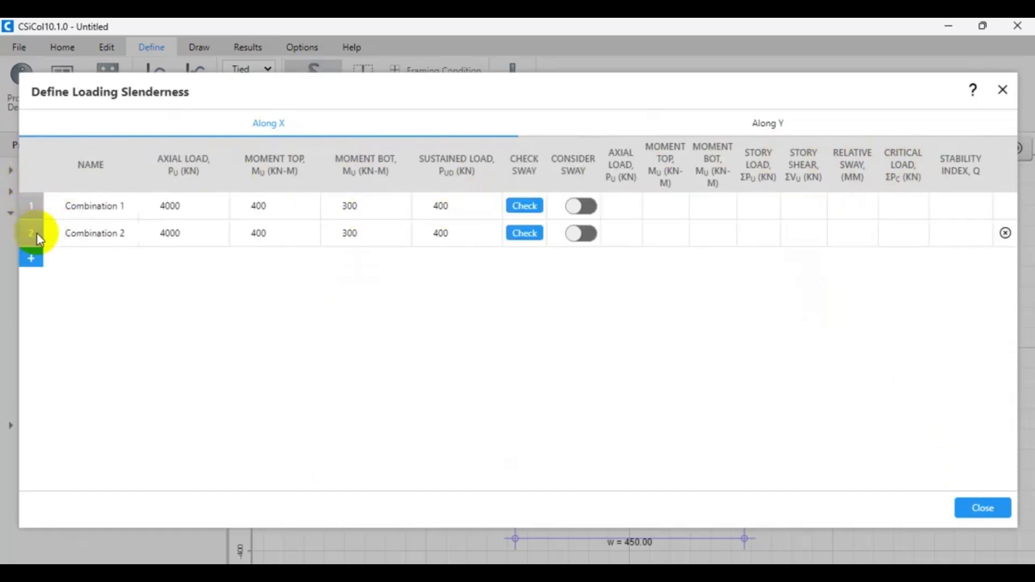
click(37, 265)
click(33, 287)
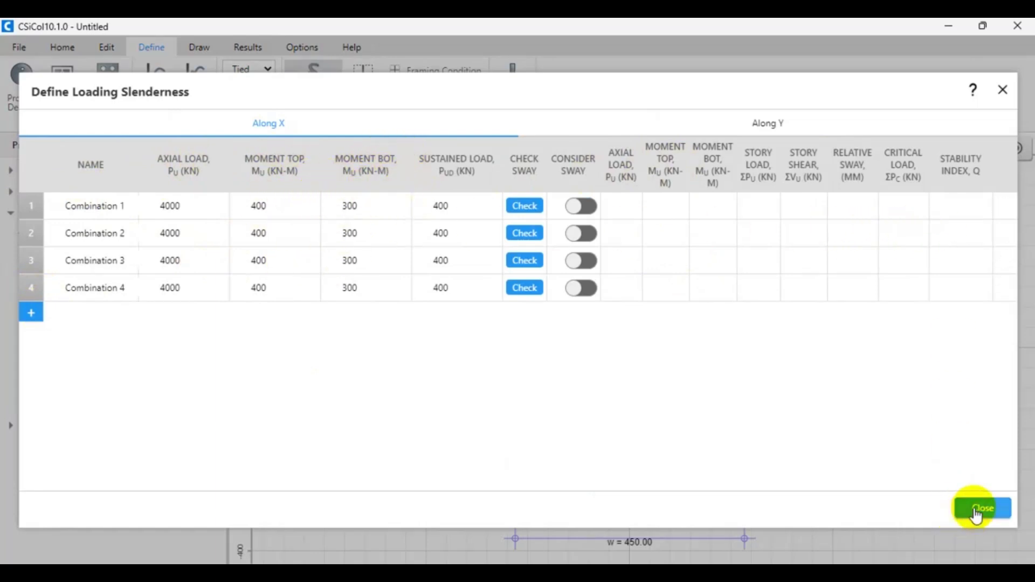
click(767, 123)
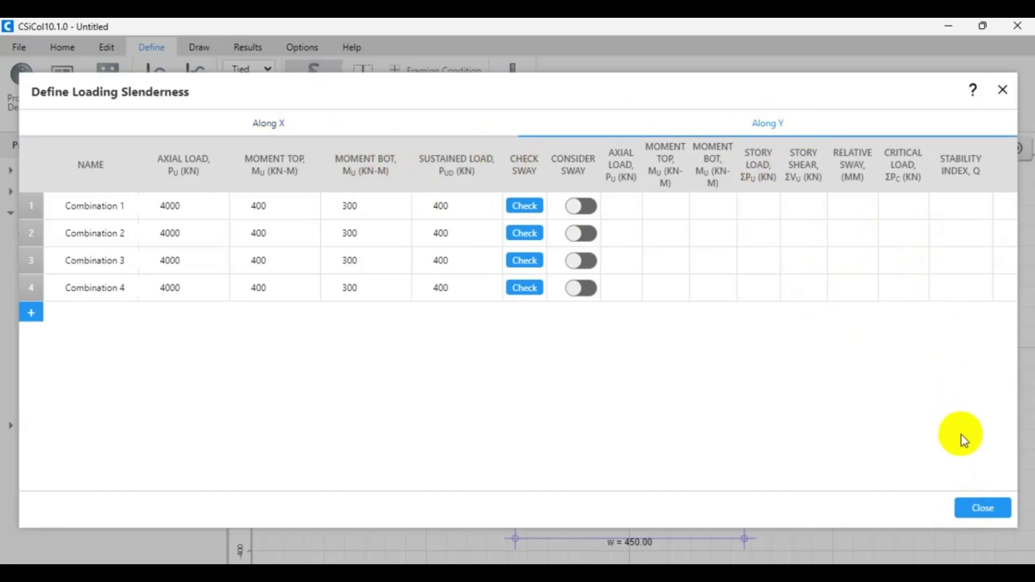
click(990, 509)
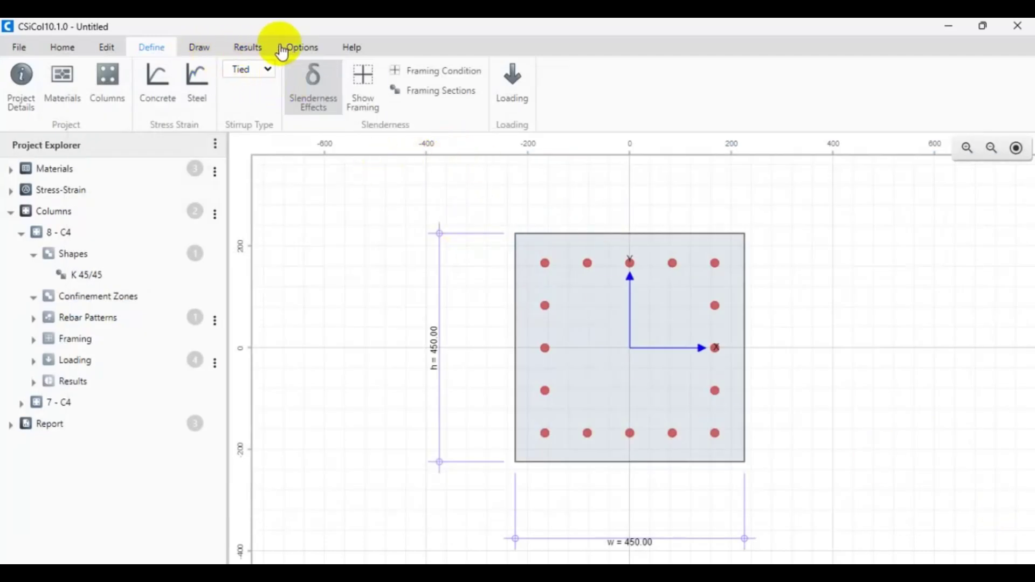
Examine the capacity ratios of all load combinations at the column's top end and bottom end.
click(245, 46)
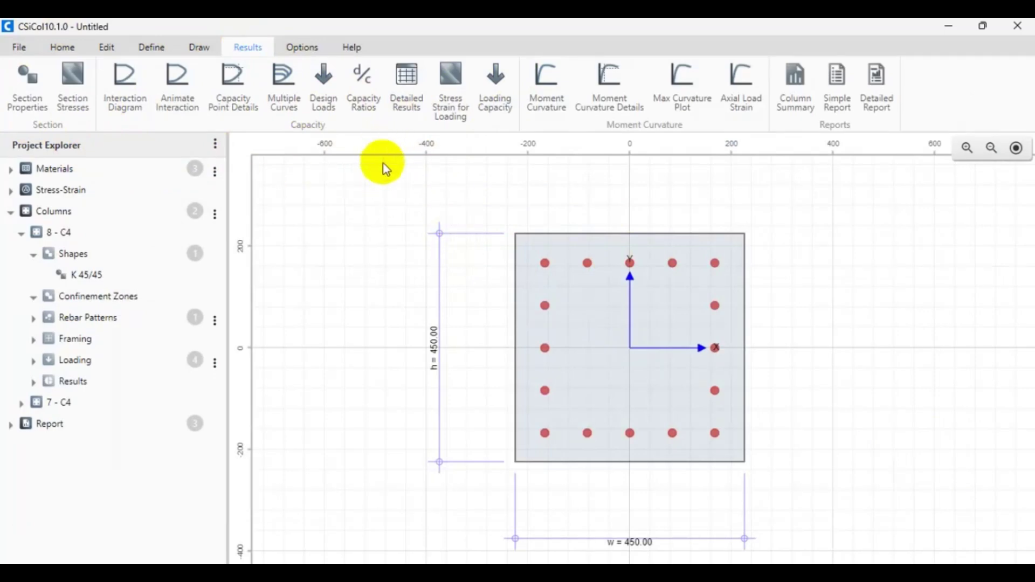
click(368, 94)
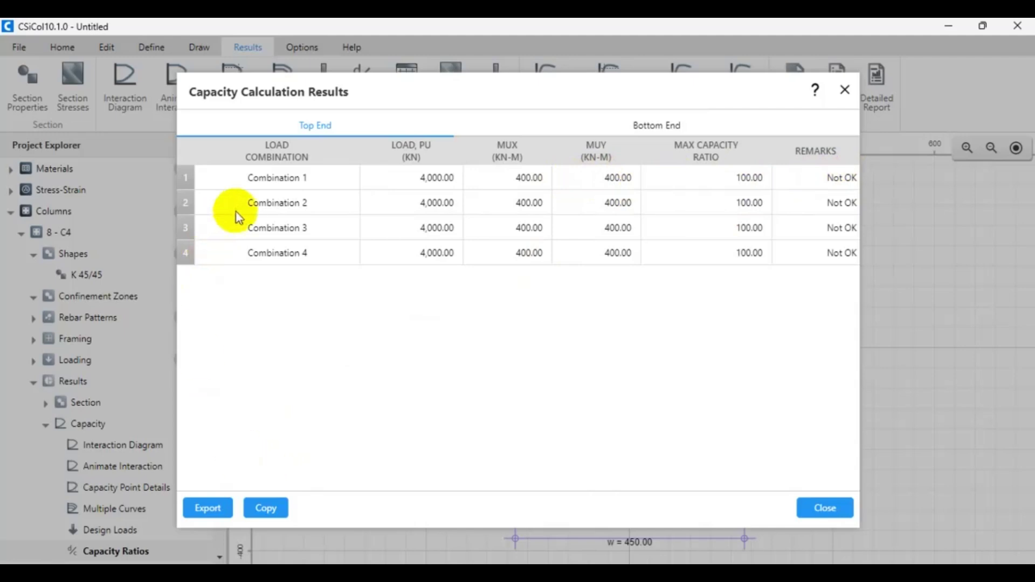
click(641, 130)
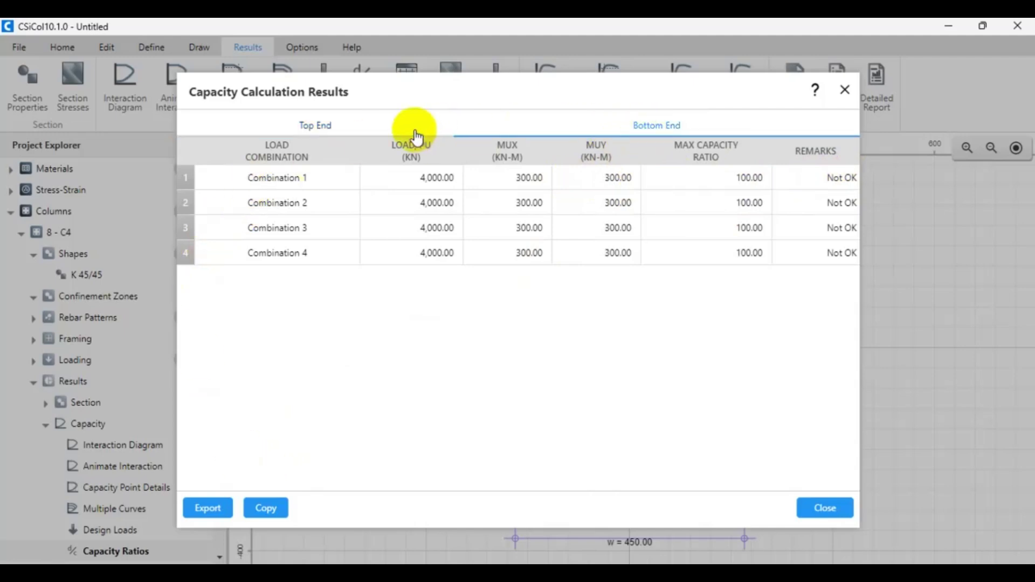
click(314, 127)
click(633, 126)
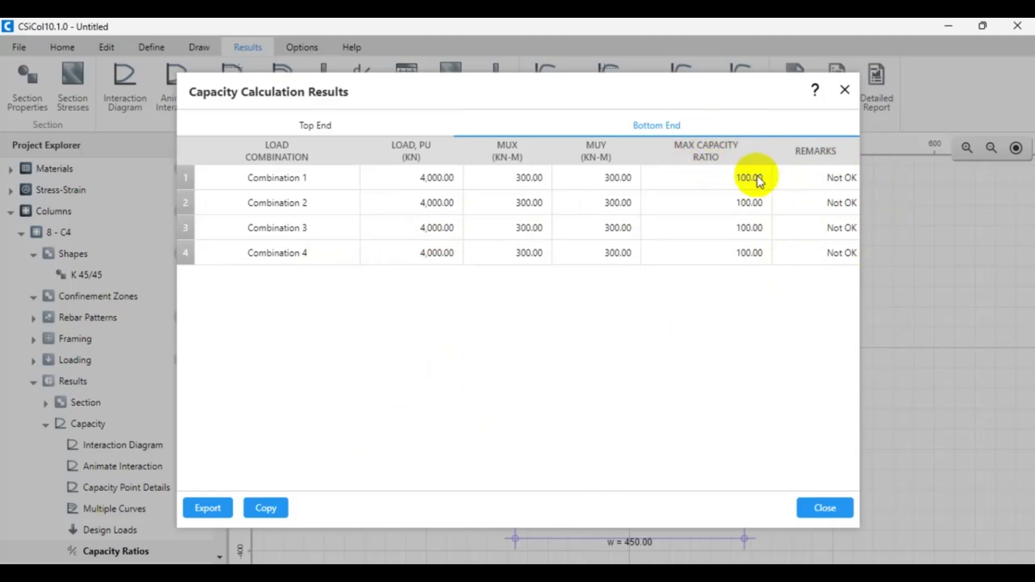
click(819, 509)
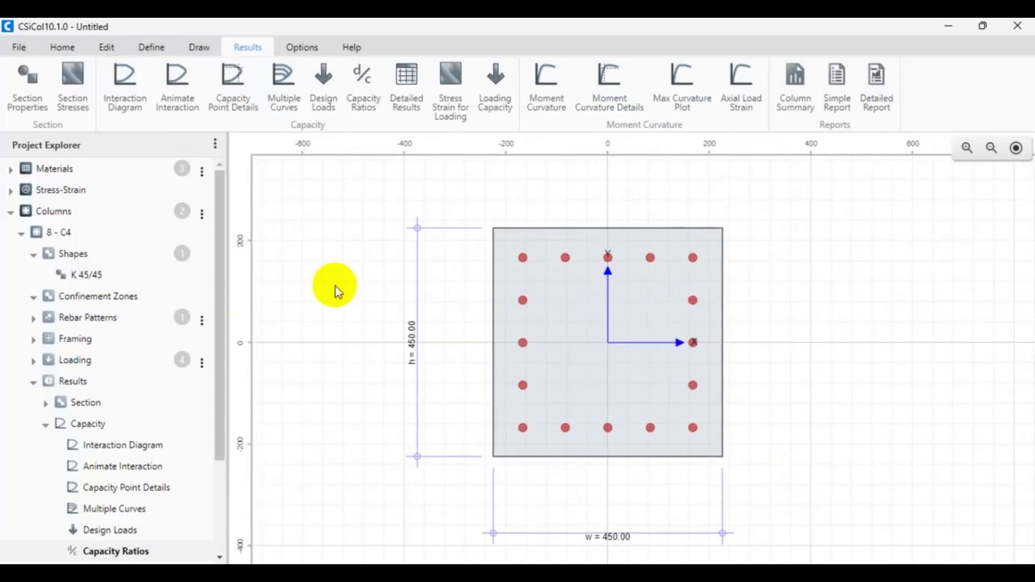
scroll(124, 386, down, 3)
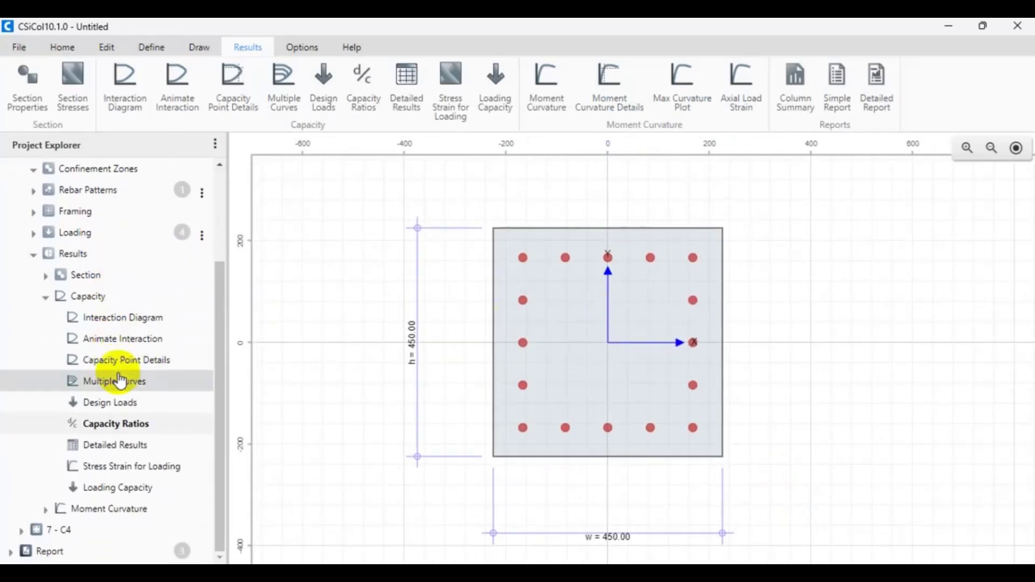
scroll(129, 245, up, 3)
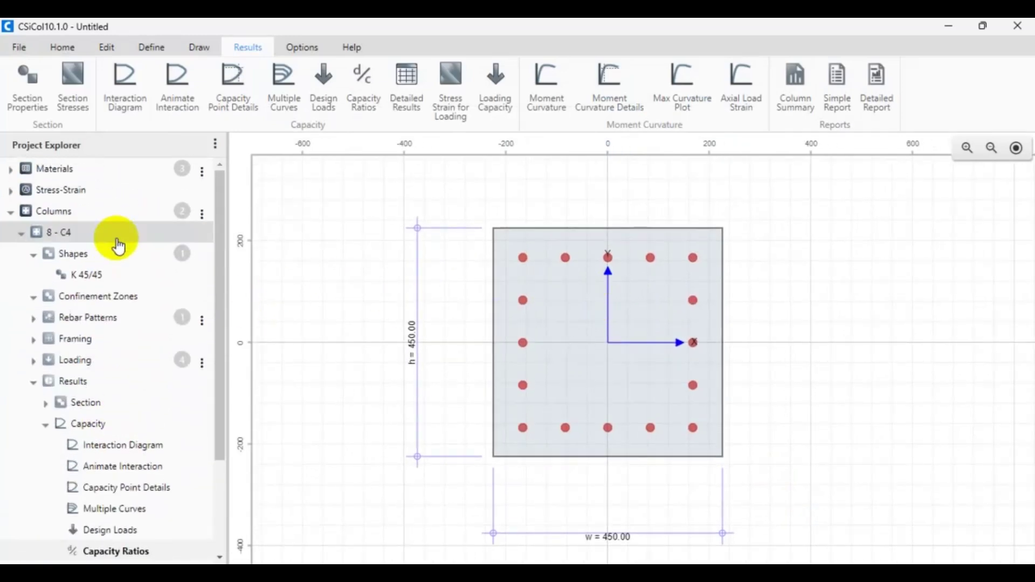
double_click(66, 221)
double_click(66, 221)
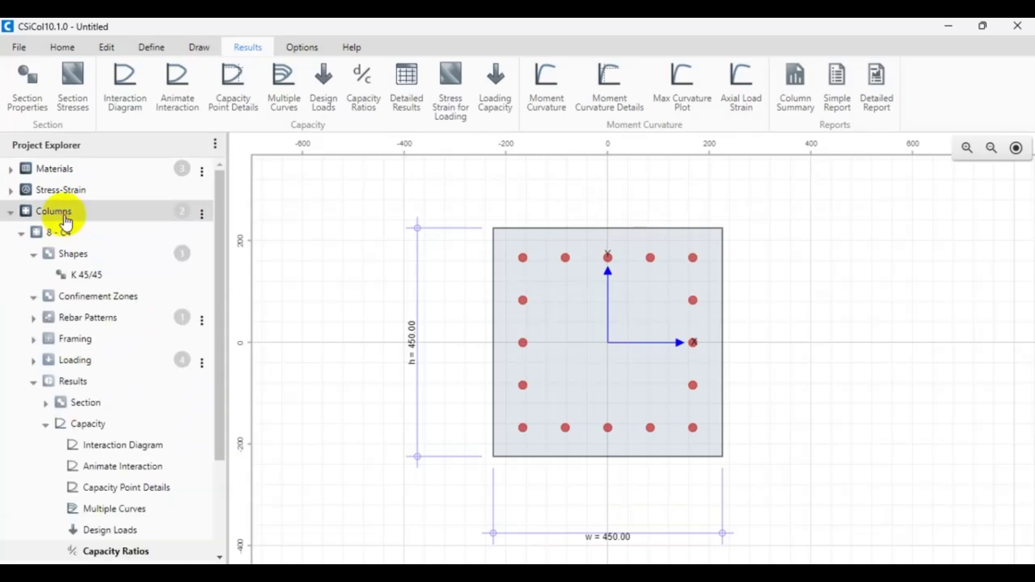
Set the width and height of the K 45/45 concrete shape in column 8 - C4 to 600 mm.
click(81, 283)
drag(135, 504, 76, 503)
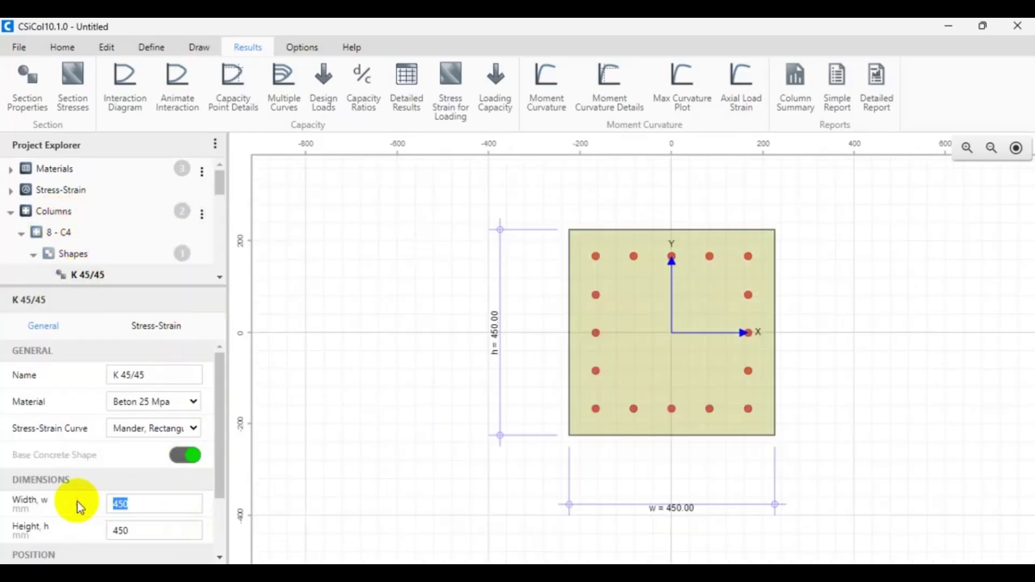
text(449)
key(Return)
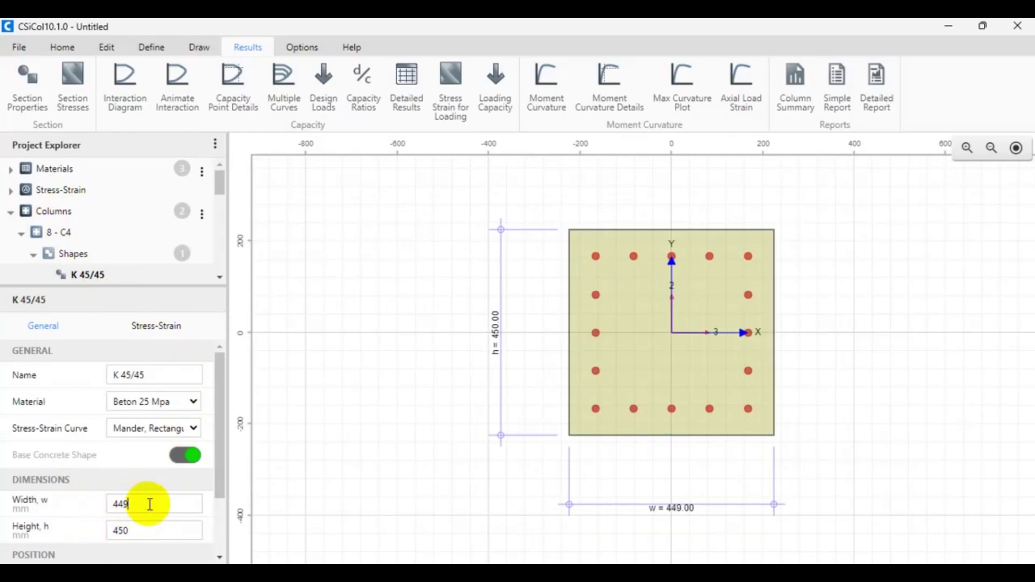
drag(149, 504, 102, 509)
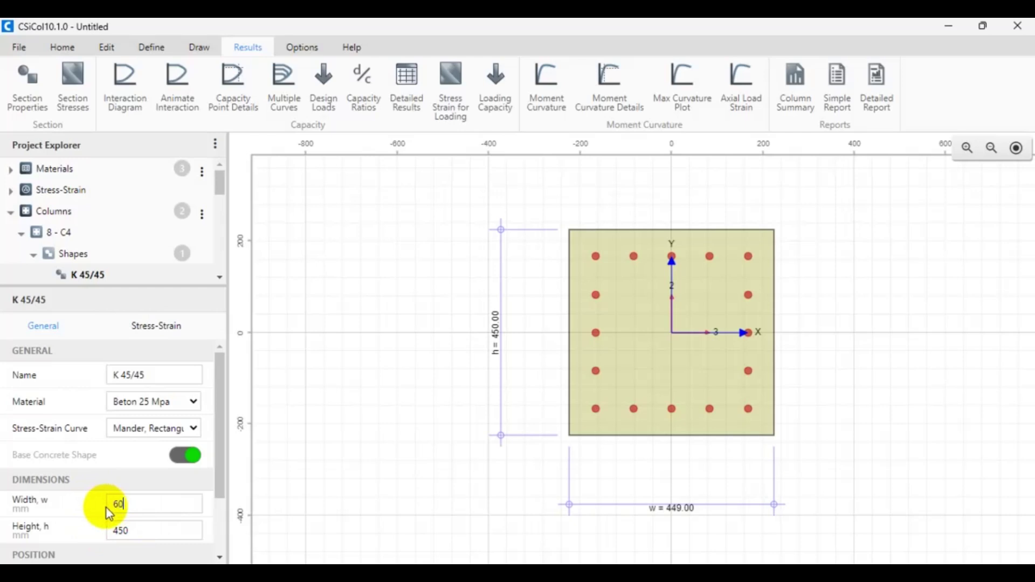
drag(139, 531, 95, 531)
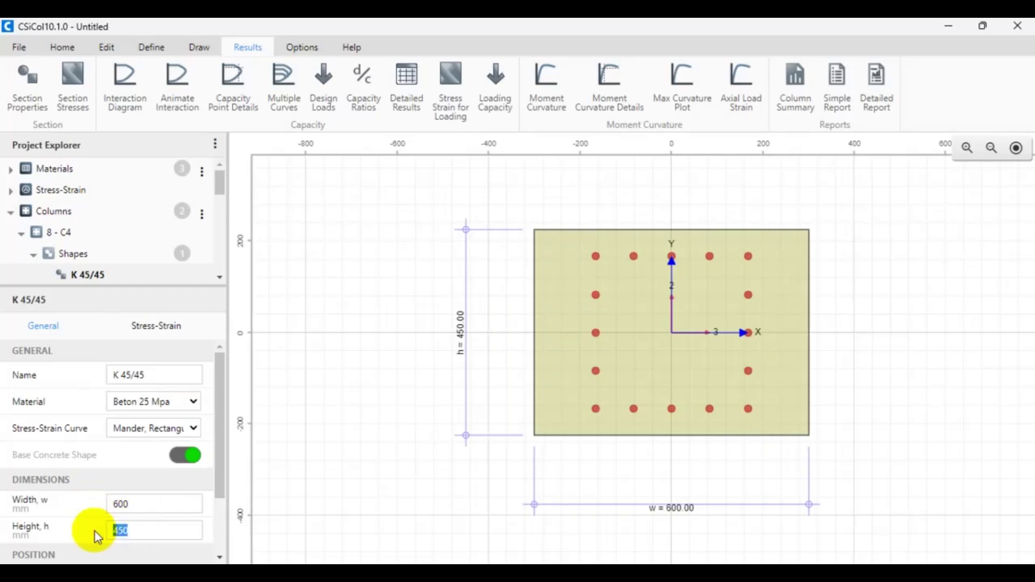
text(600)
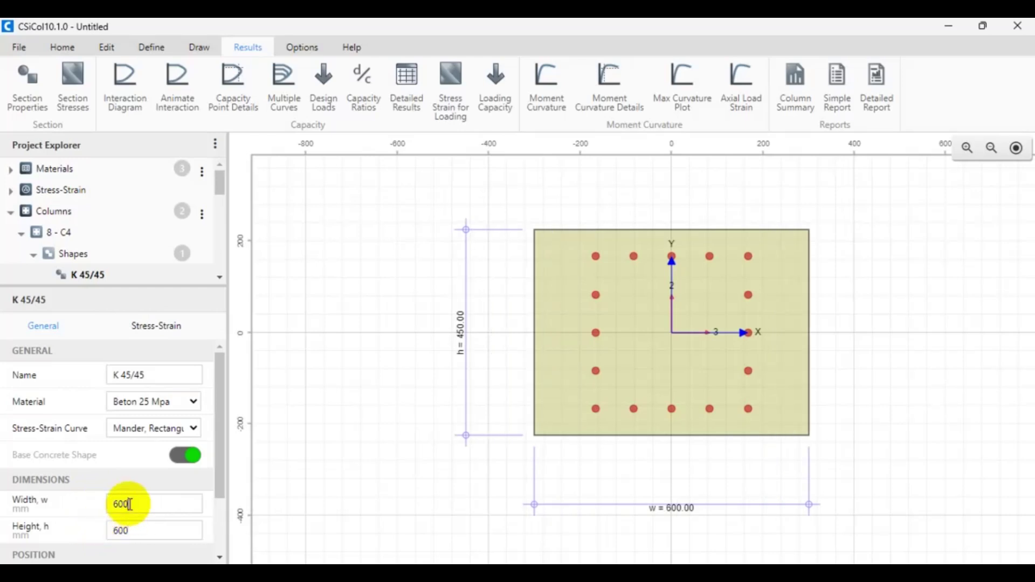
click(130, 503)
Try moving the K 45/45 shape to position X 600 mm and Y 600 mm.
drag(222, 392, 224, 462)
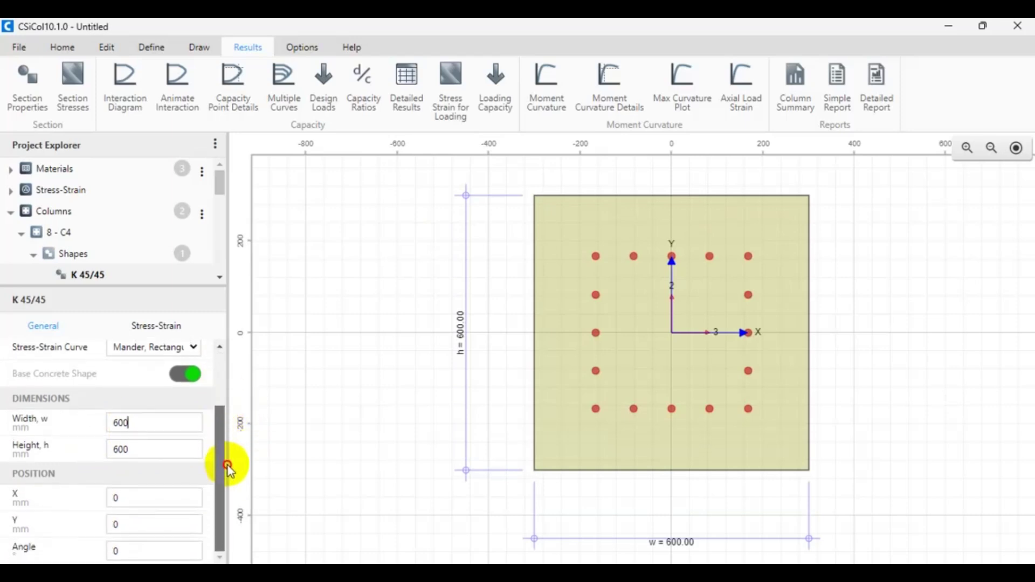
click(135, 496)
drag(136, 497, 88, 496)
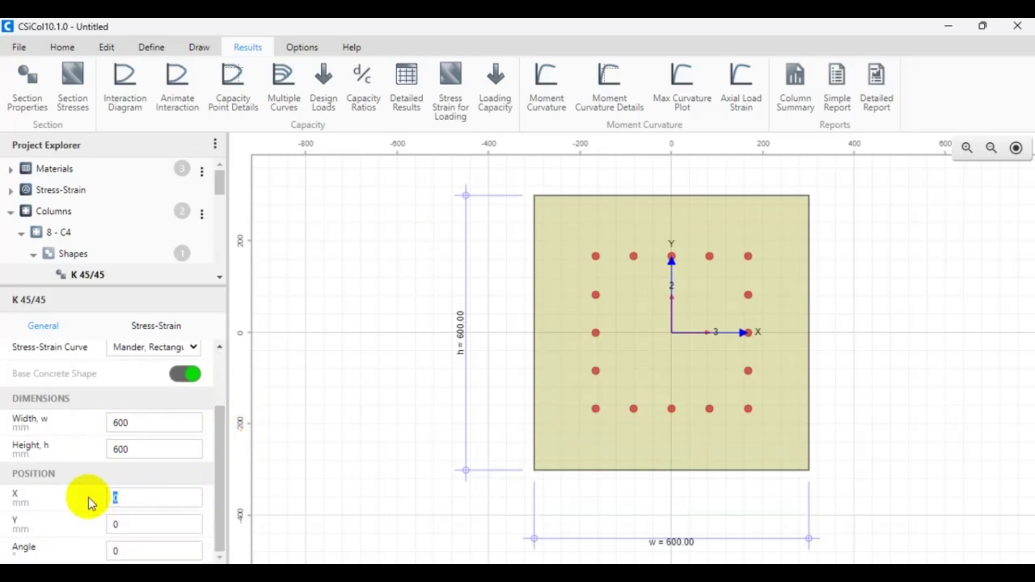
text(600)
drag(135, 523, 102, 528)
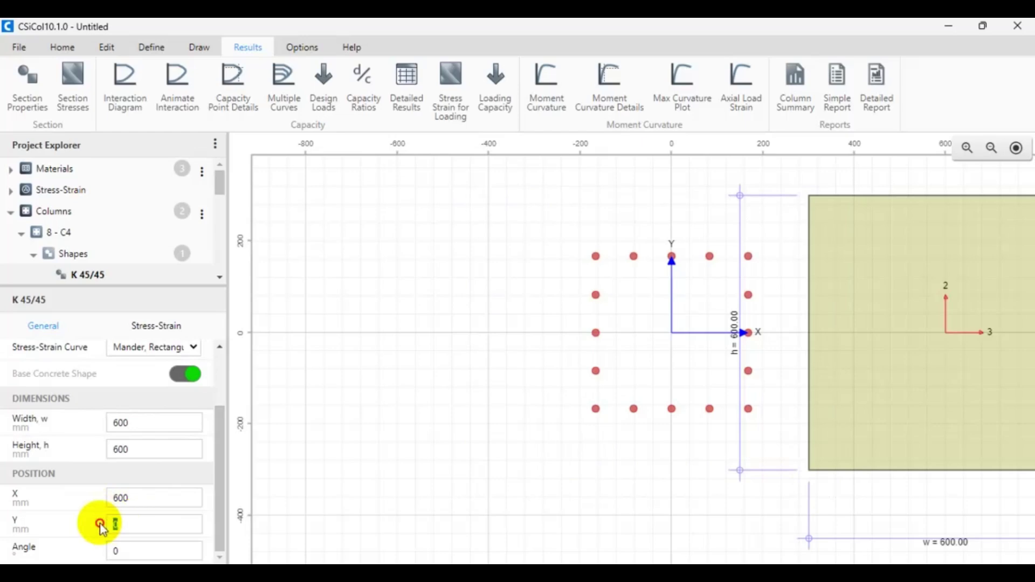
text(600)
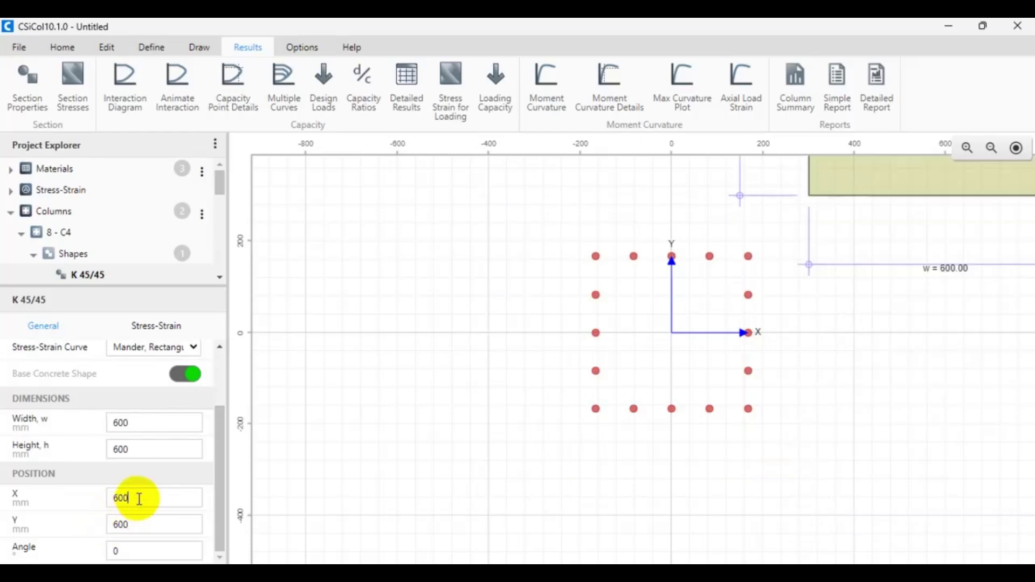
scroll(706, 362, down, 2)
drag(691, 362, 582, 435)
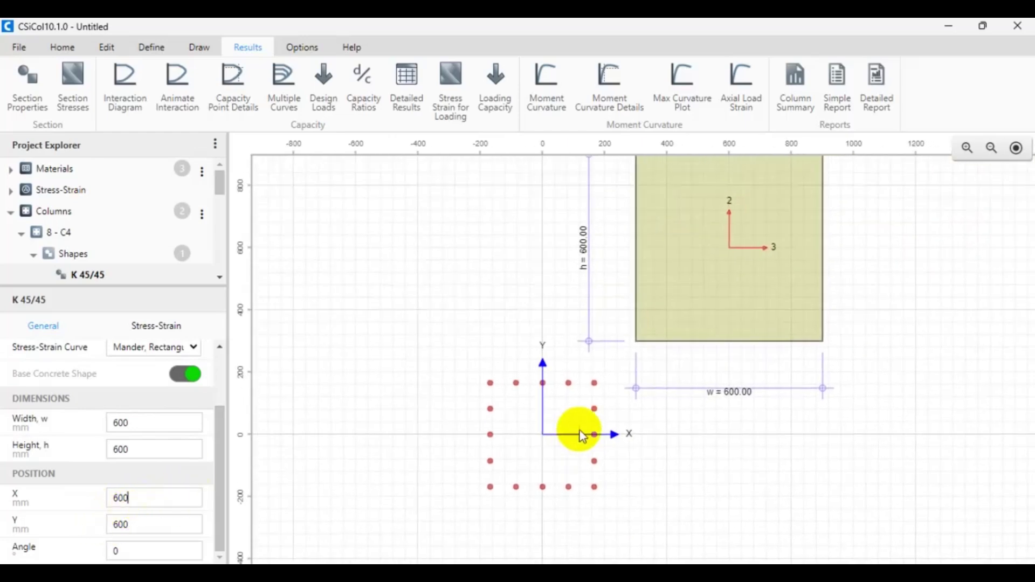
Return the K 45/45 shape's X and Y position to 0.
drag(187, 497, 50, 504)
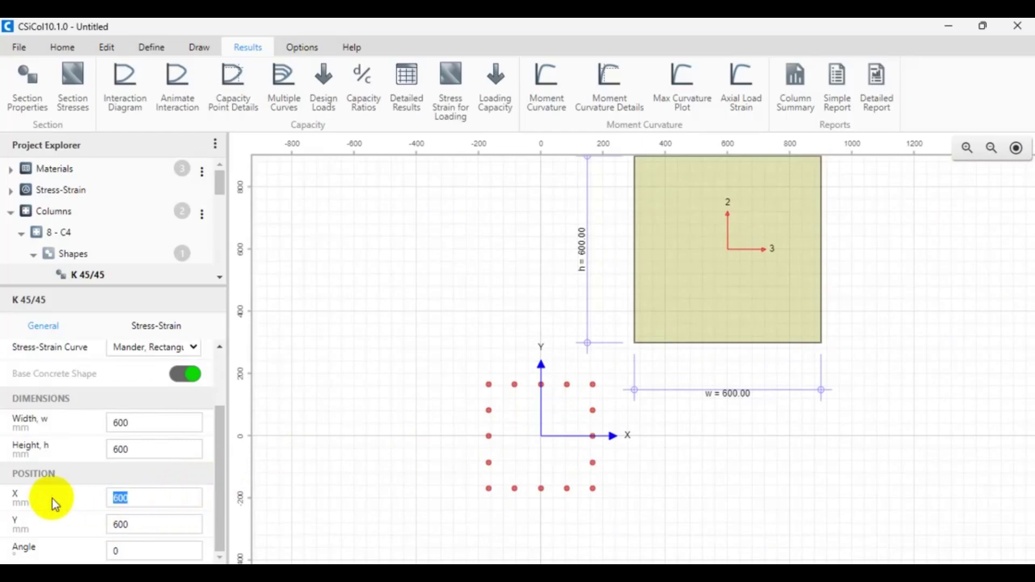
text(0)
drag(145, 525, 81, 527)
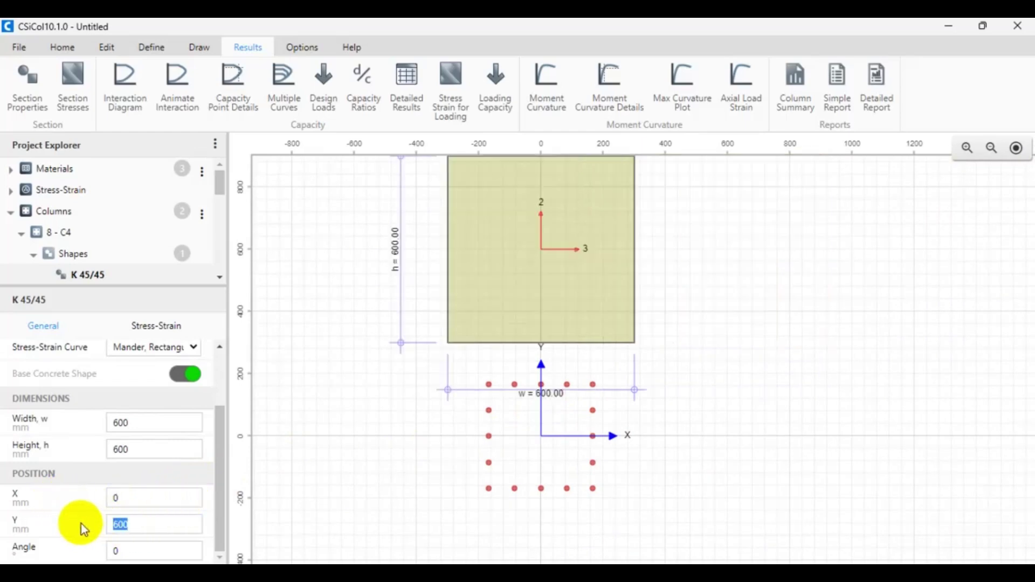
text(0)
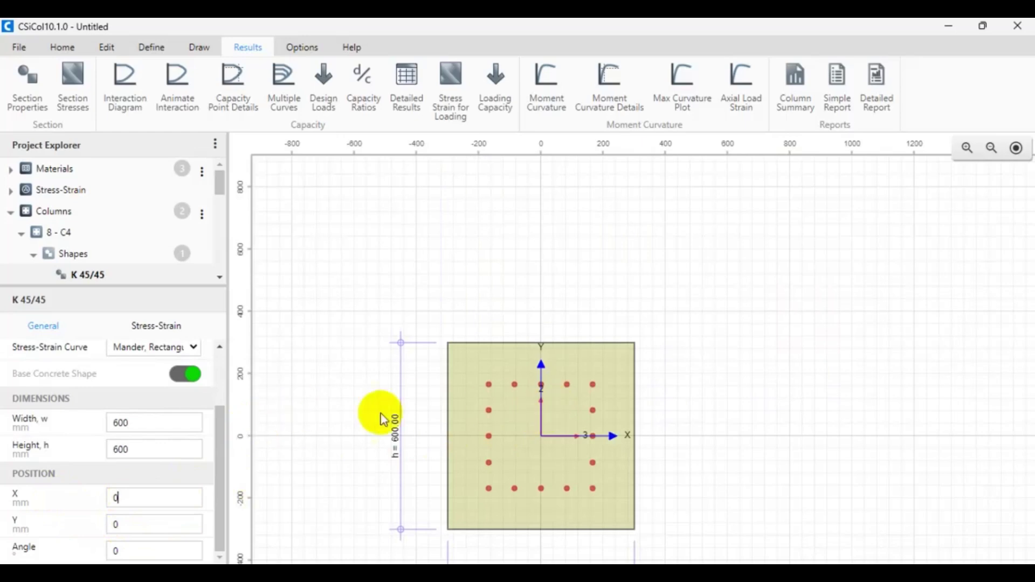
click(485, 383)
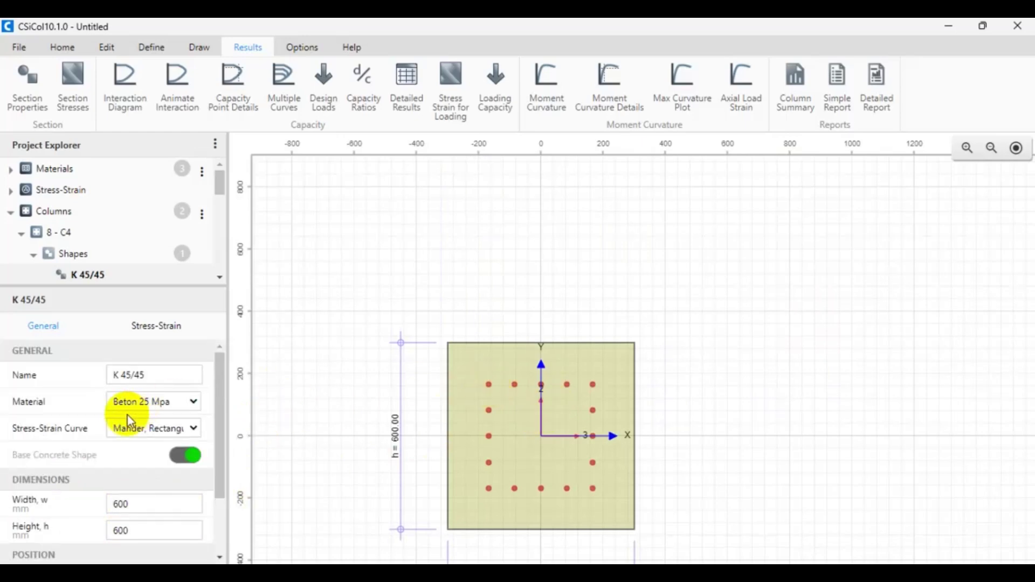
drag(221, 387, 229, 455)
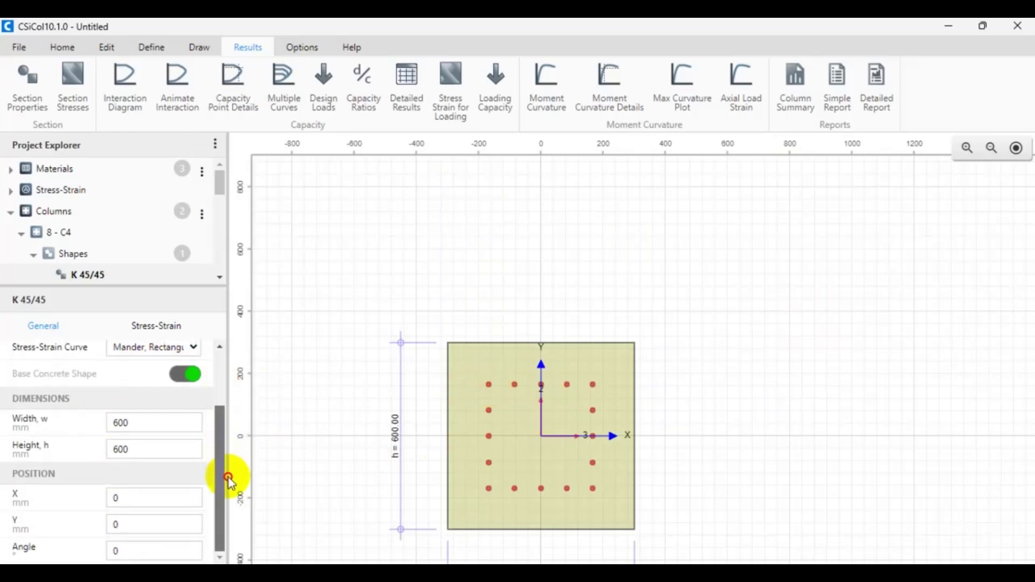
scroll(535, 348, up, 1)
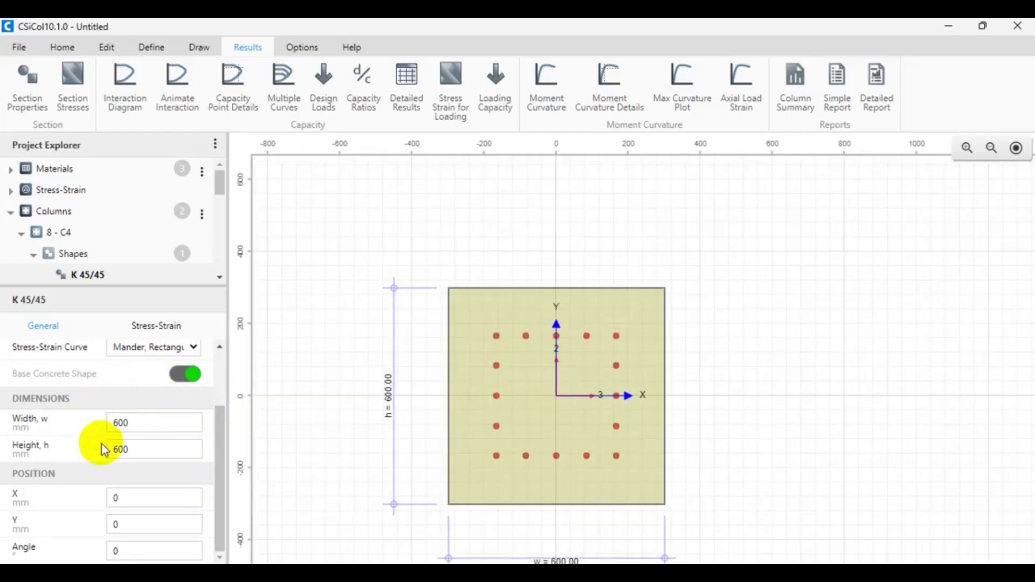
scroll(108, 442, up, 2)
scroll(81, 415, down, 2)
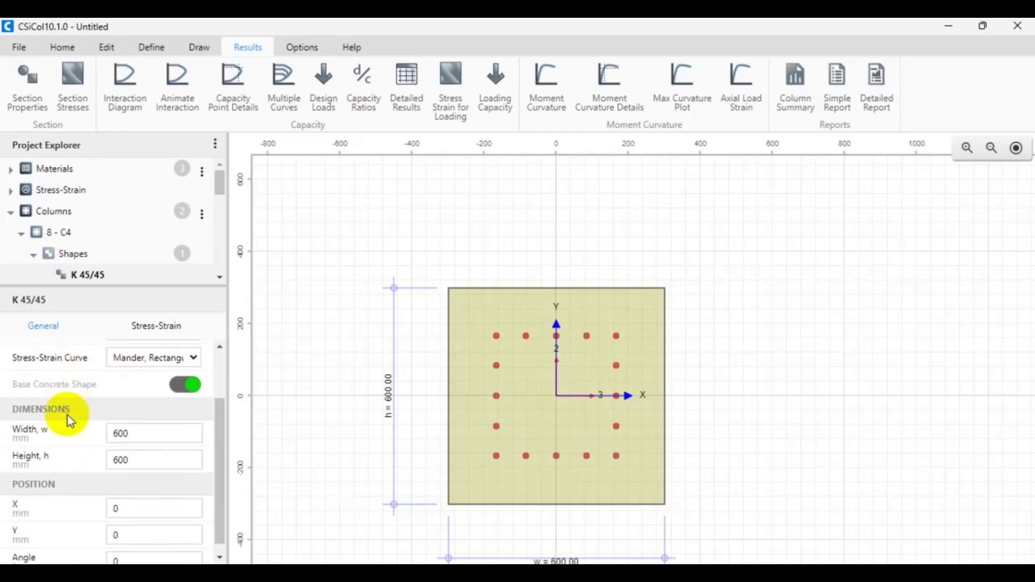
scroll(148, 433, up, 2)
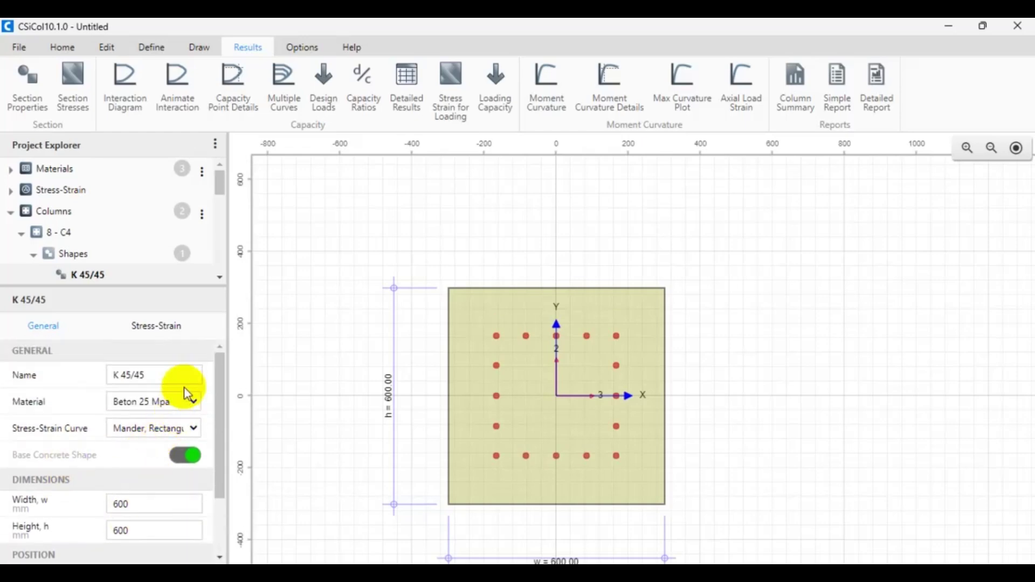
Set the width and height of the Rebar Rectangle pattern to 600 mm.
click(496, 338)
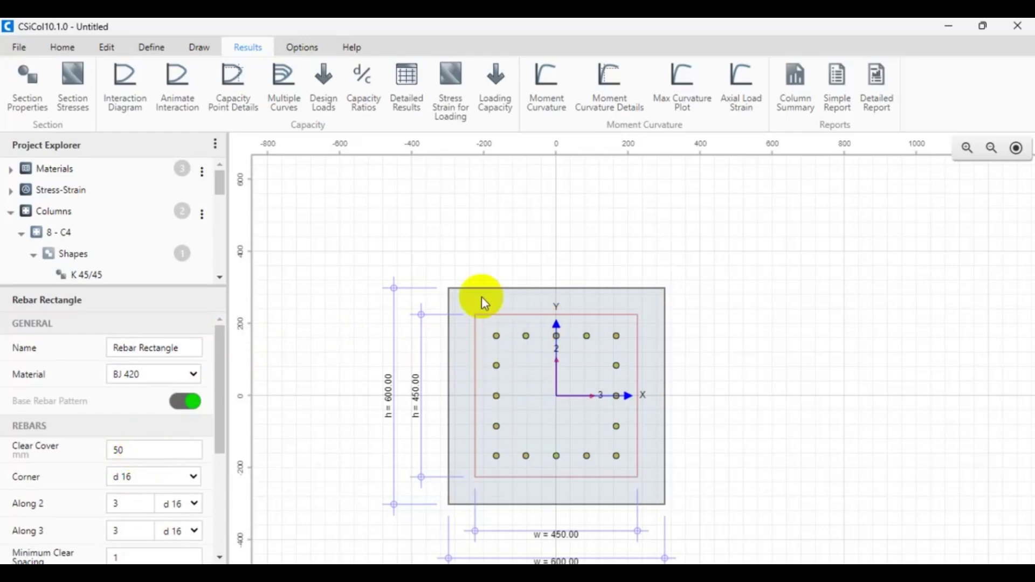
scroll(196, 451, down, 5)
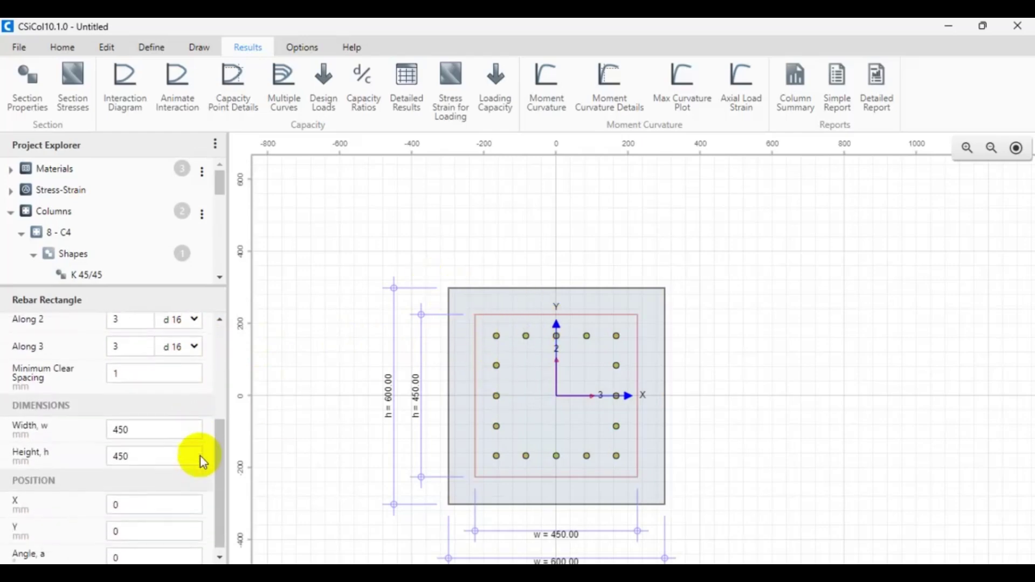
drag(138, 423, 77, 447)
text(600)
click(132, 450)
text(600)
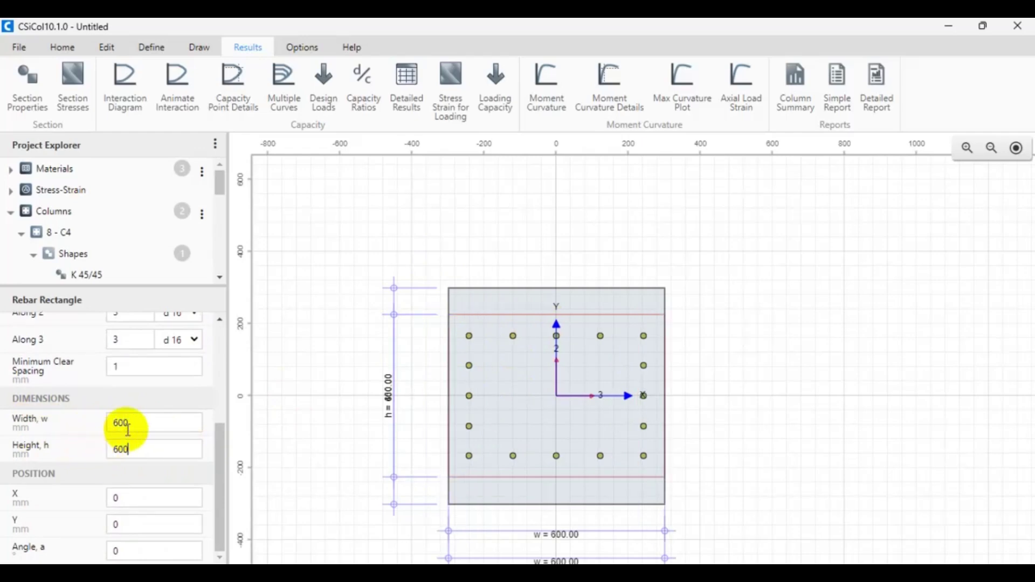
Check the capacity ratios of column 8 - C4 with the 600 mm section for all load combinations.
click(128, 429)
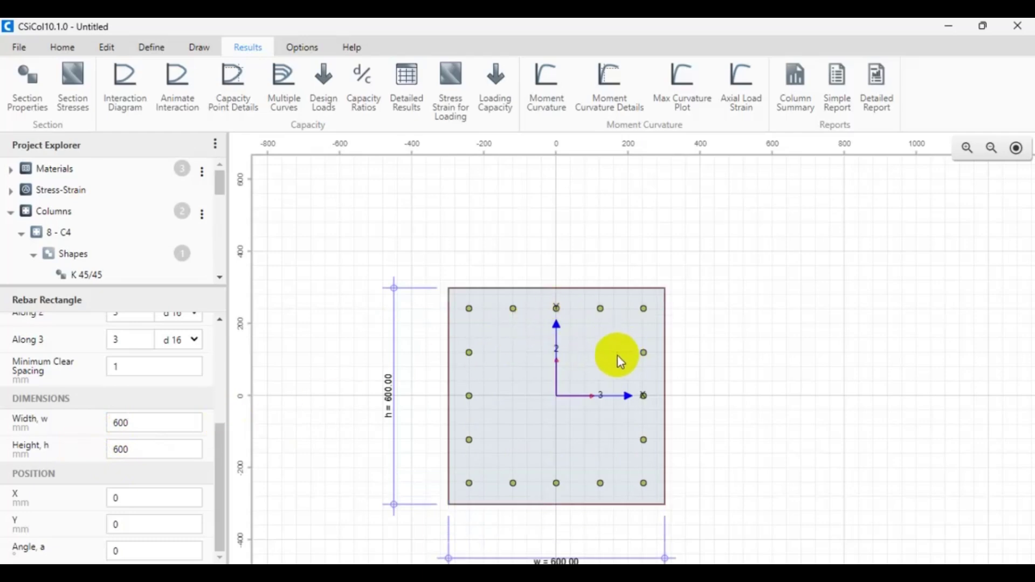
click(716, 307)
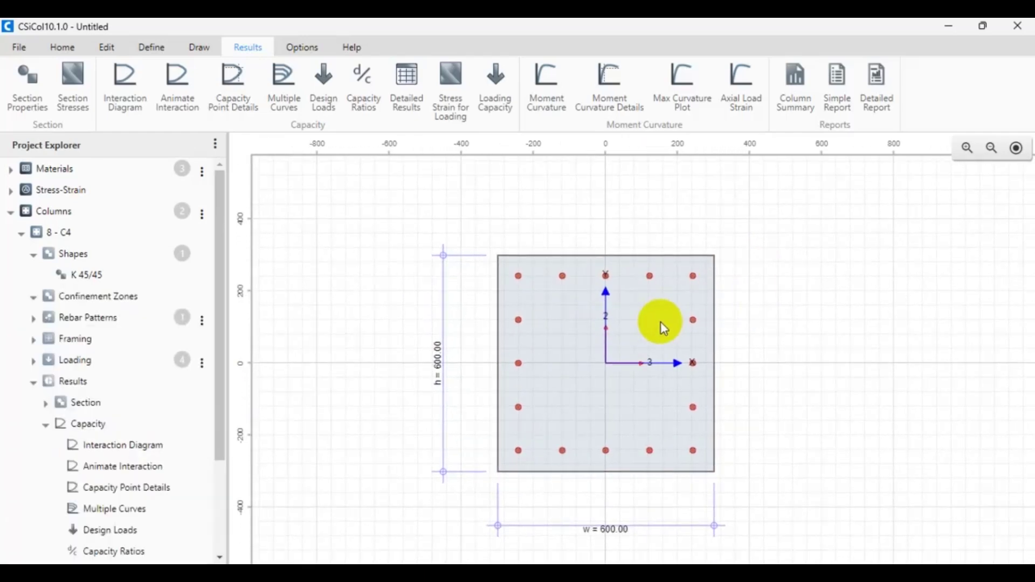
click(363, 100)
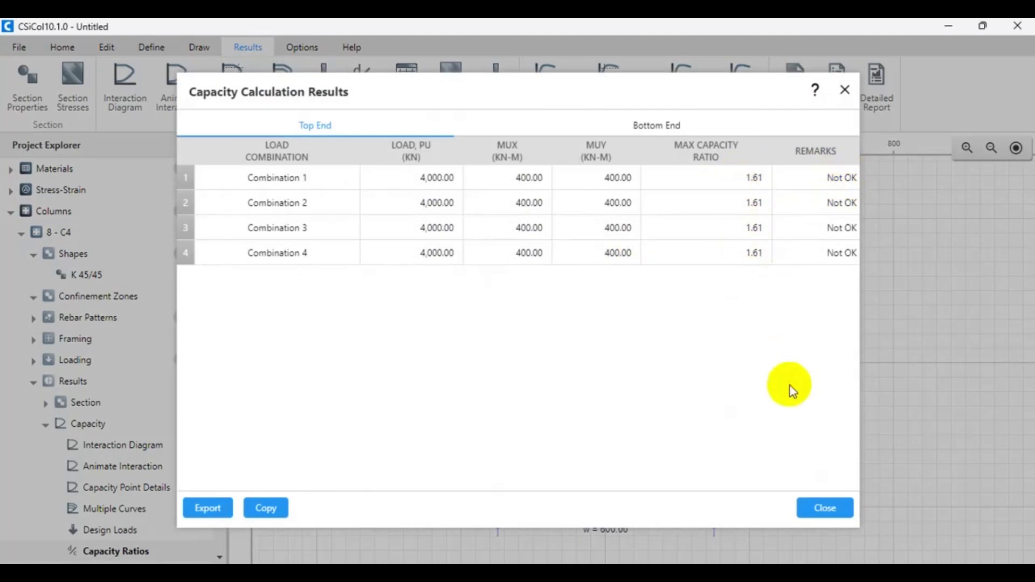
click(821, 506)
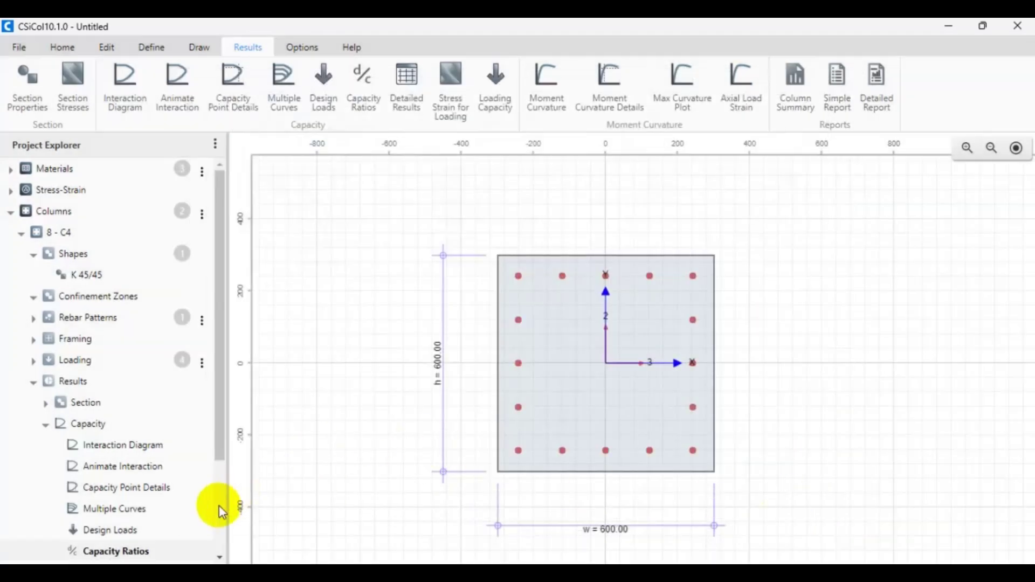
Set the width and height of the K 45/45 concrete shape in column 8 - C4 to 650 mm.
drag(216, 347, 215, 427)
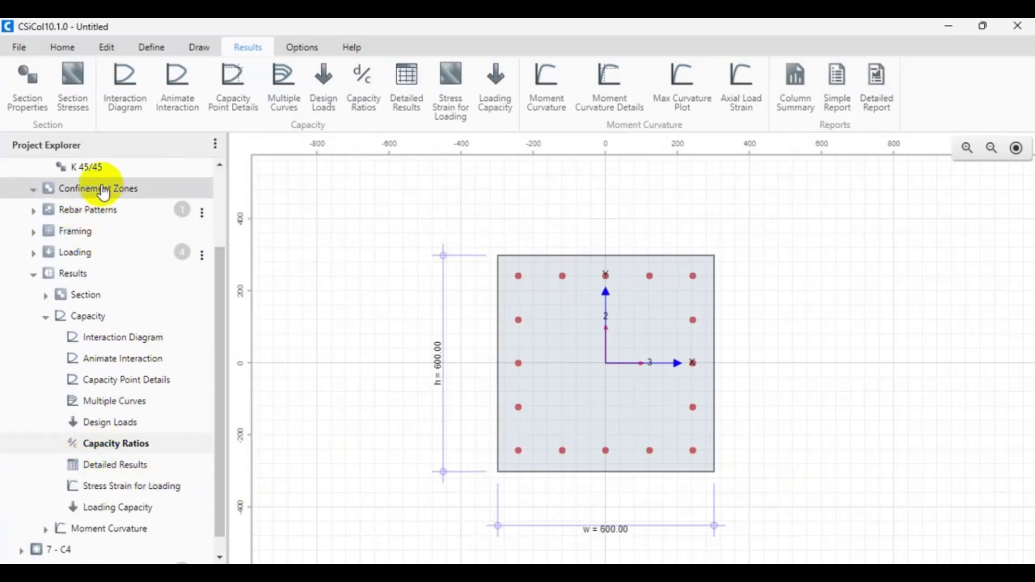
drag(215, 305, 215, 231)
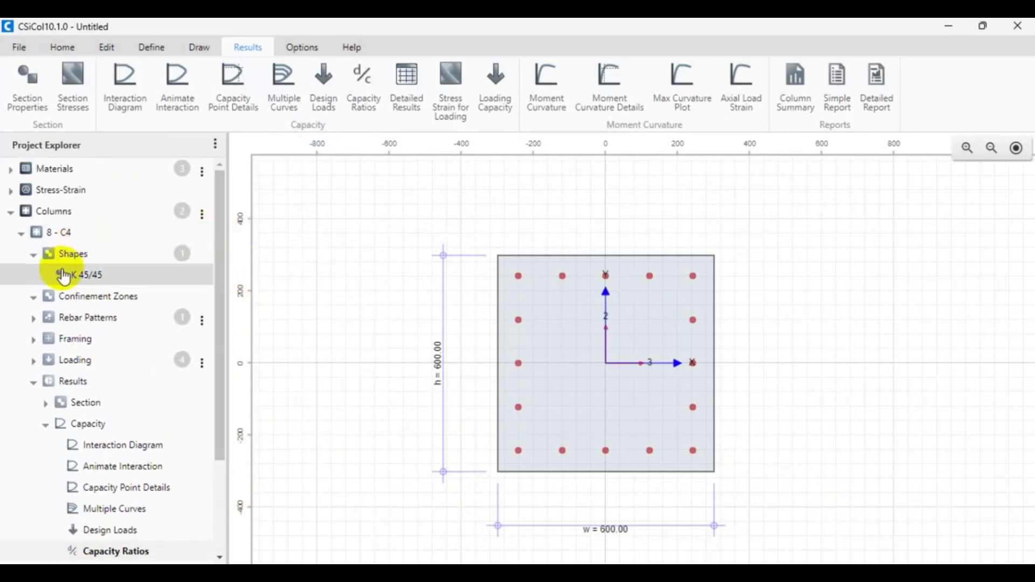
click(80, 278)
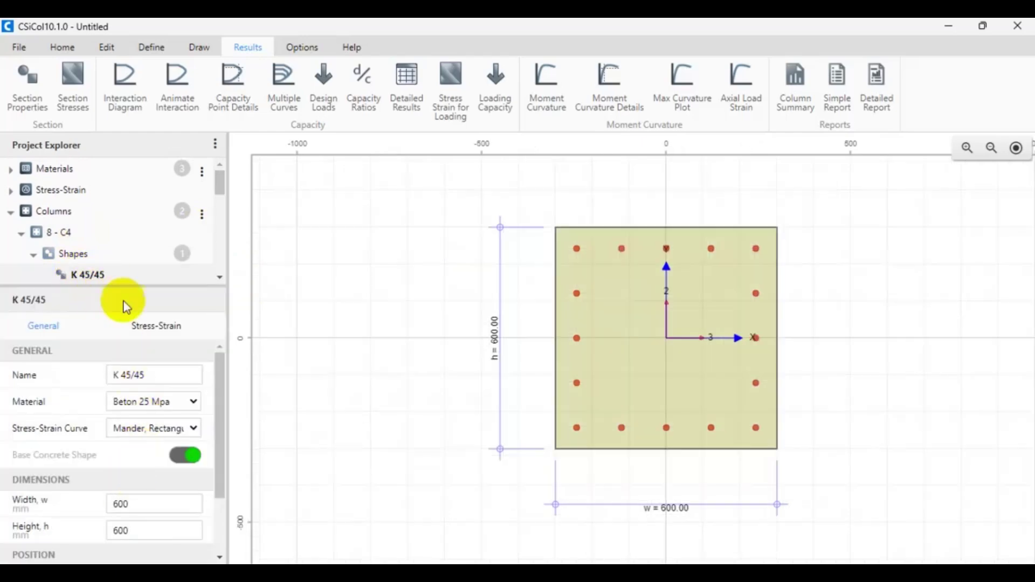
drag(139, 505, 74, 511)
text(650)
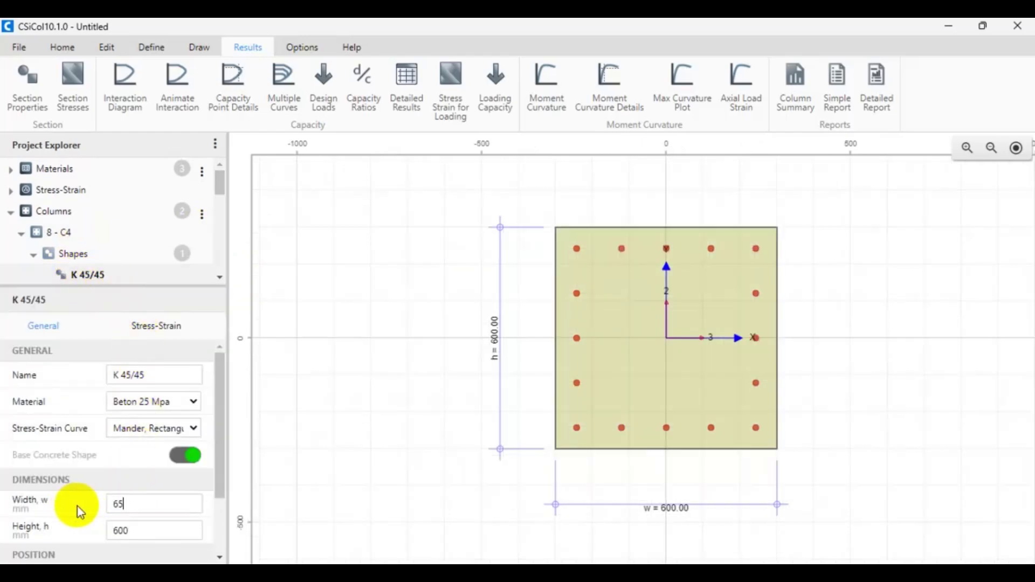
click(139, 528)
text(650)
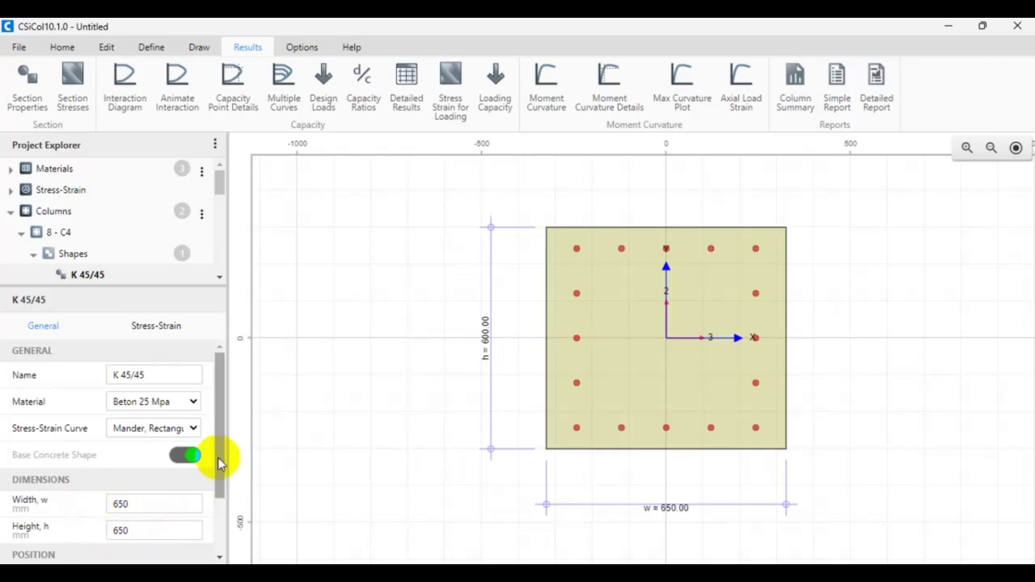
drag(219, 457, 225, 532)
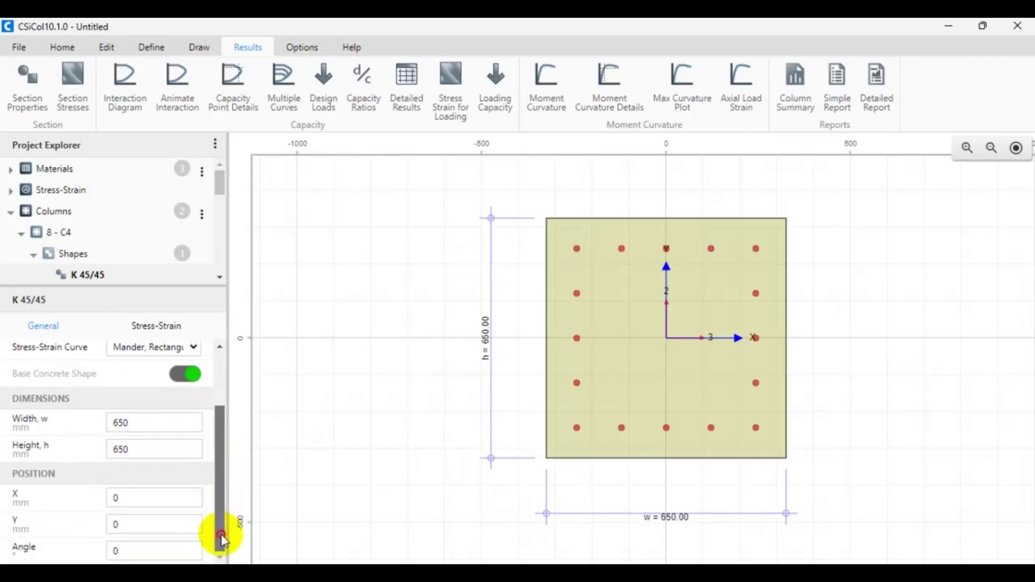
Set the width and height of the Rebar Rectangle pattern to 650 mm to match the concrete shape.
click(577, 339)
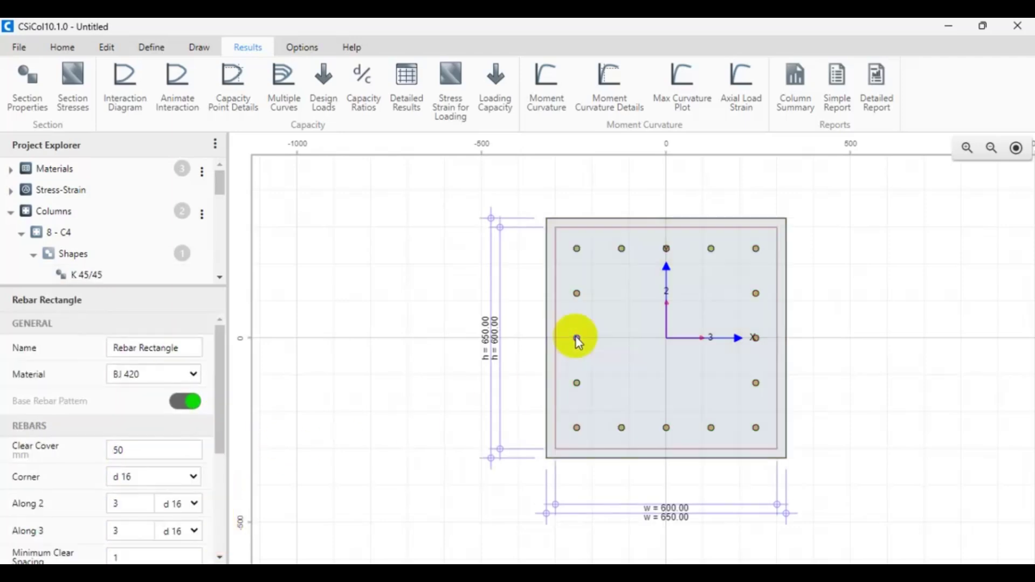
drag(221, 427, 225, 502)
click(48, 468)
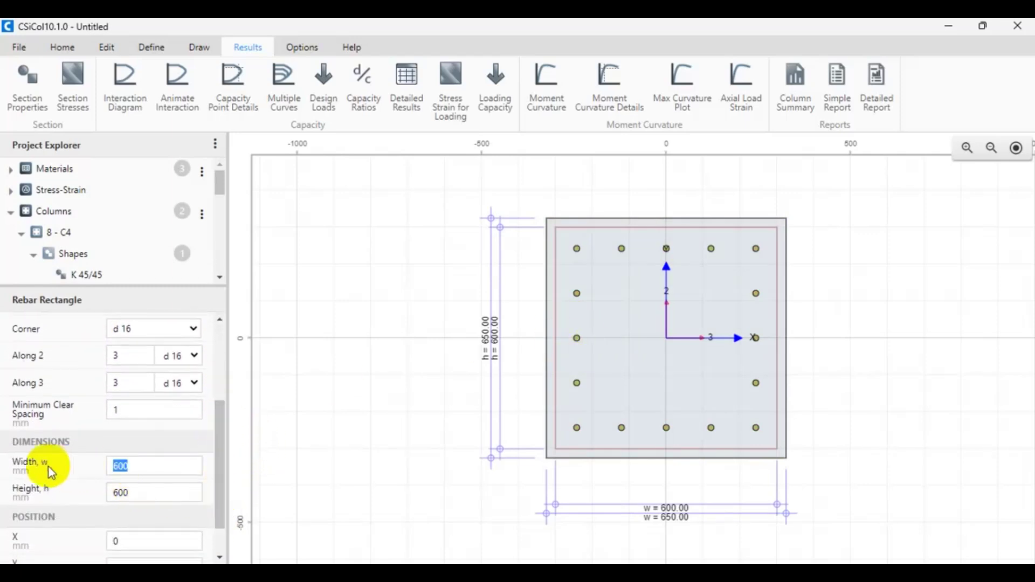
text(650)
click(76, 493)
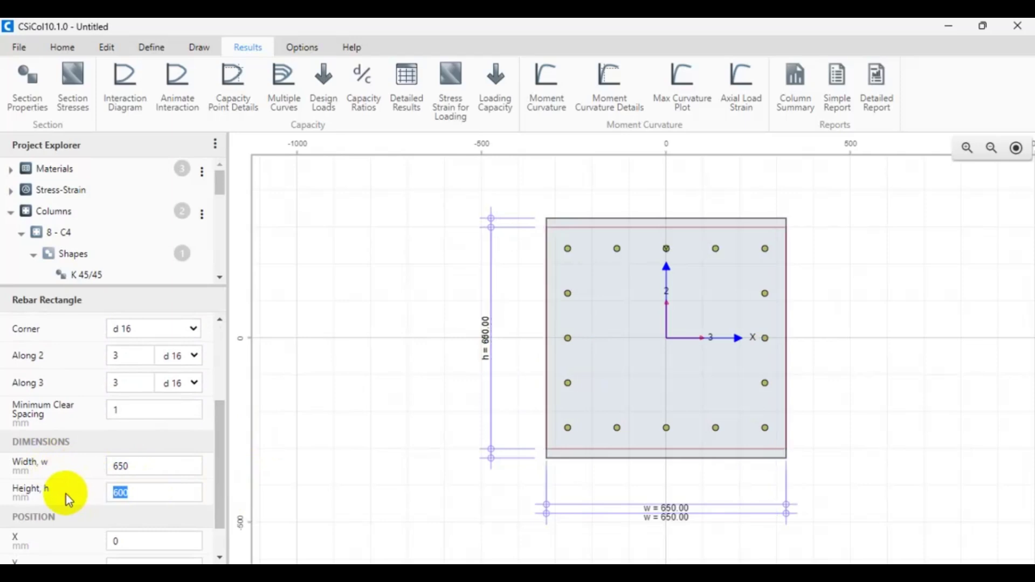
text(650)
click(136, 468)
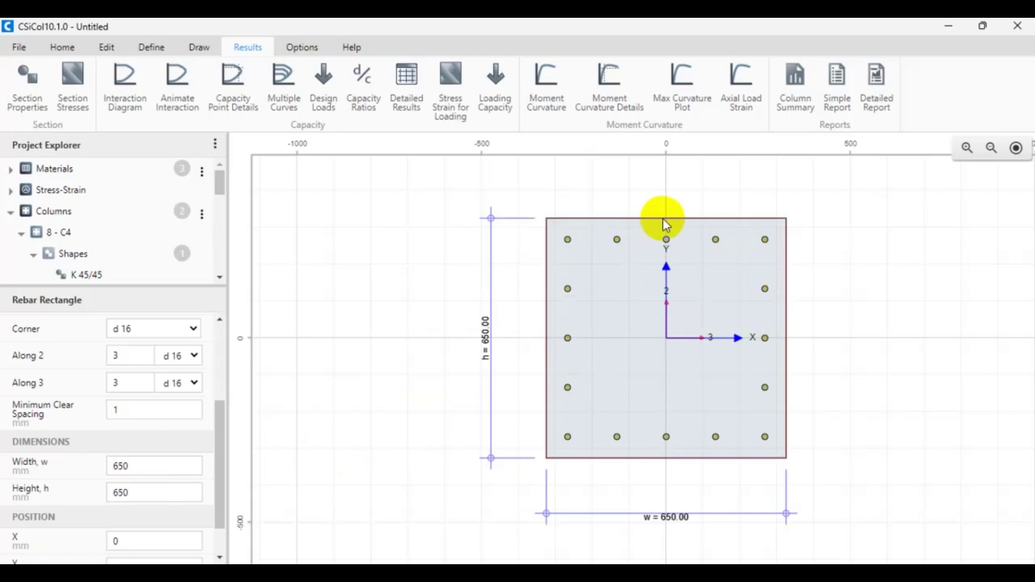
Recheck the capacity ratios of column 8 - C4 with the 650 mm section for all load combinations.
click(647, 264)
click(830, 257)
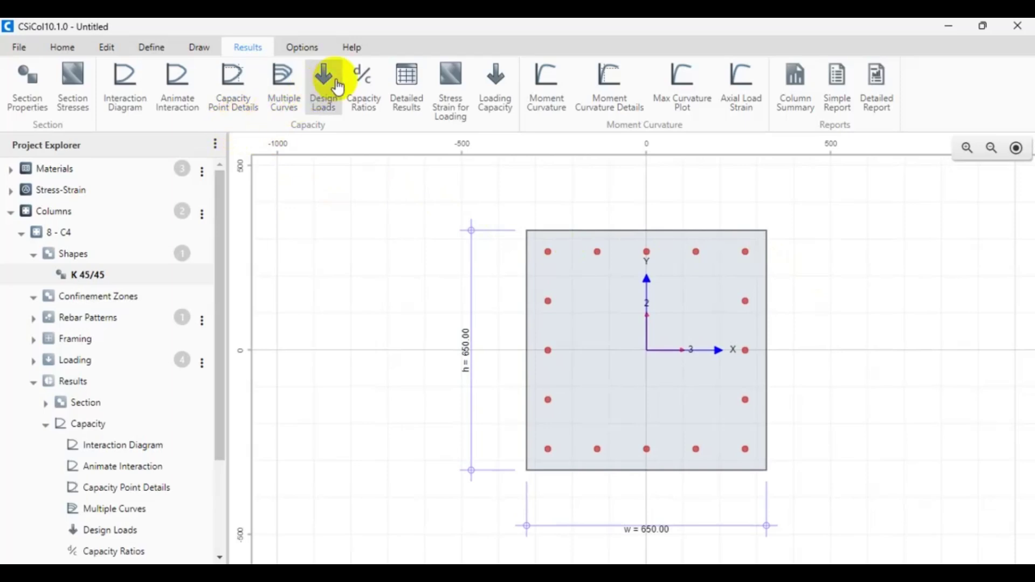
click(362, 78)
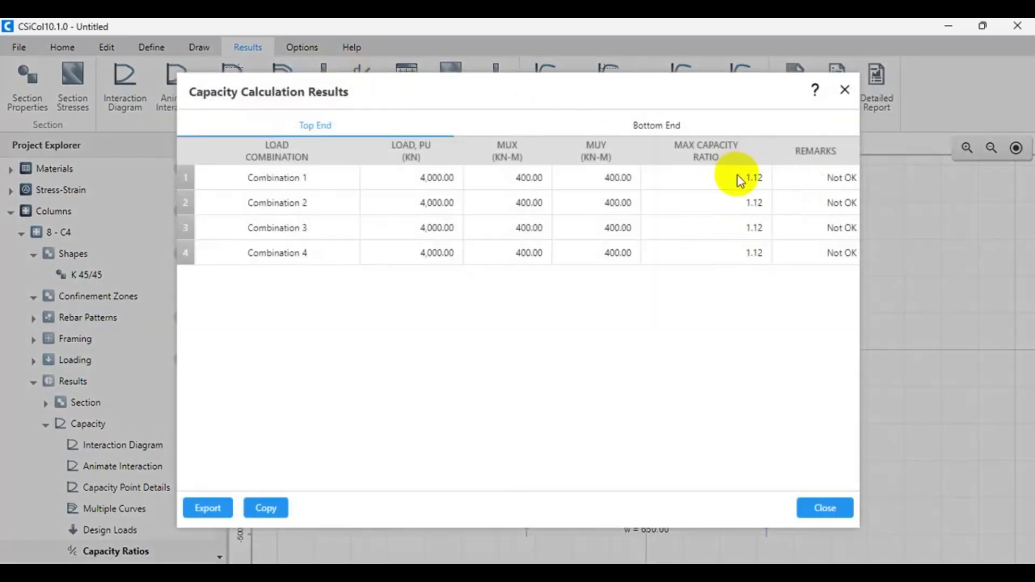
click(825, 507)
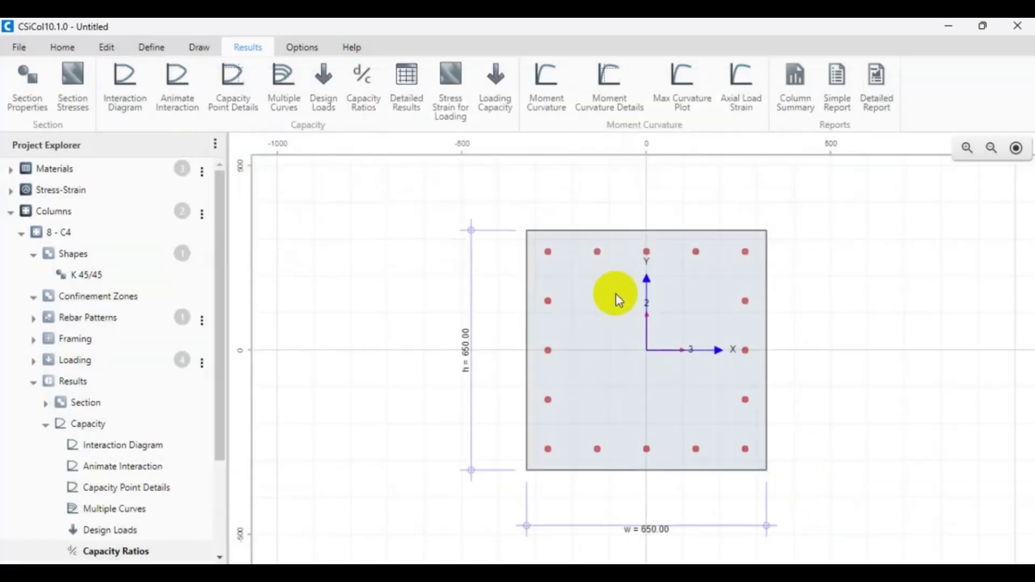
Set the Rebar Rectangle's corner bars and the bars along axes 2 and 3 to d 22.
click(549, 250)
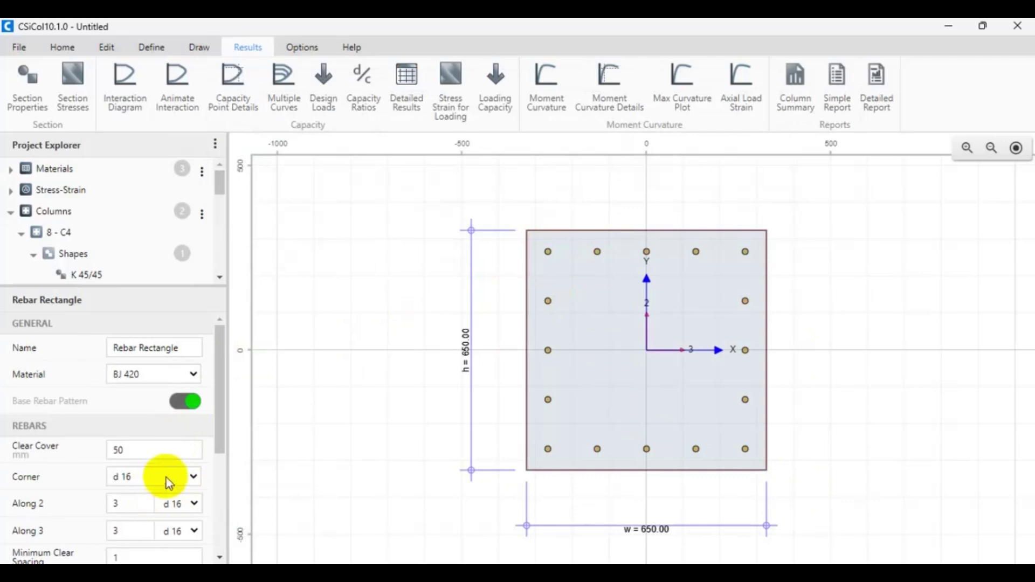
click(189, 477)
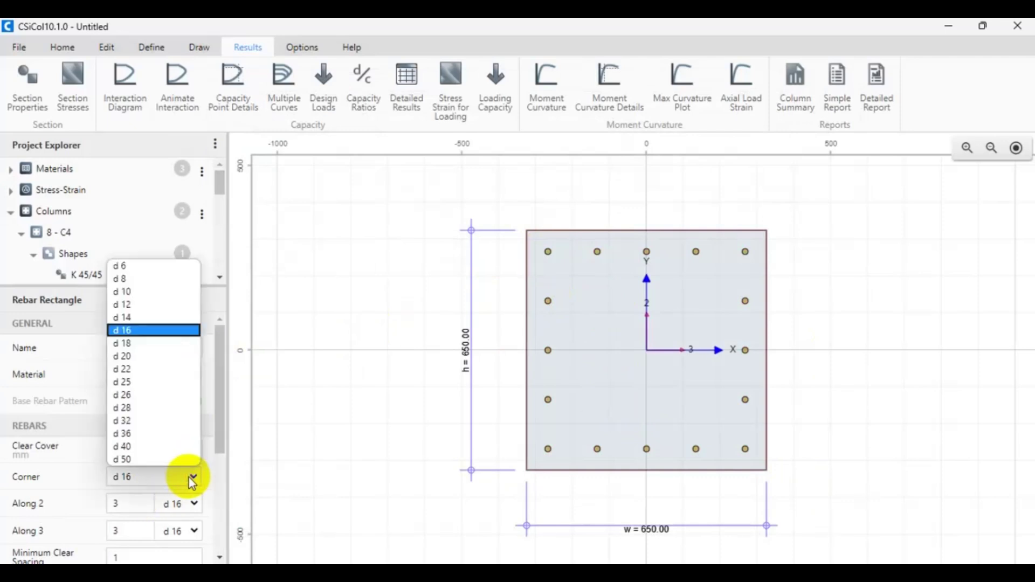
click(139, 370)
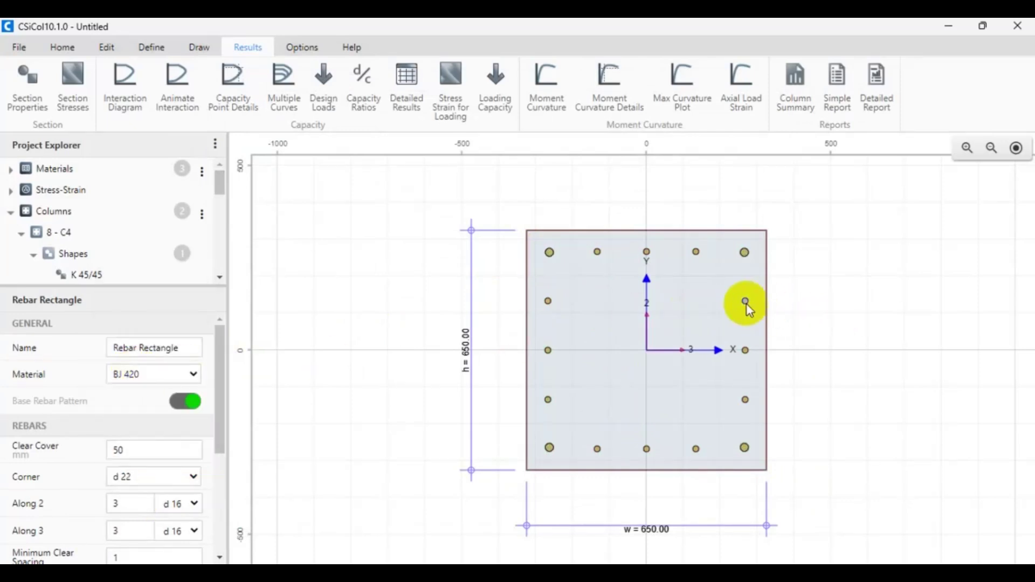
drag(223, 438, 219, 453)
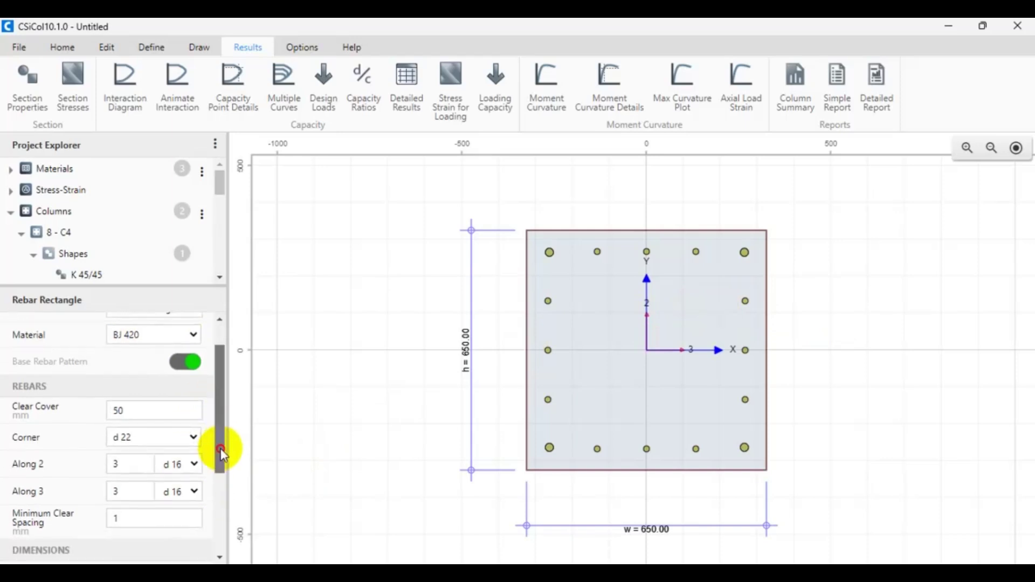
click(194, 471)
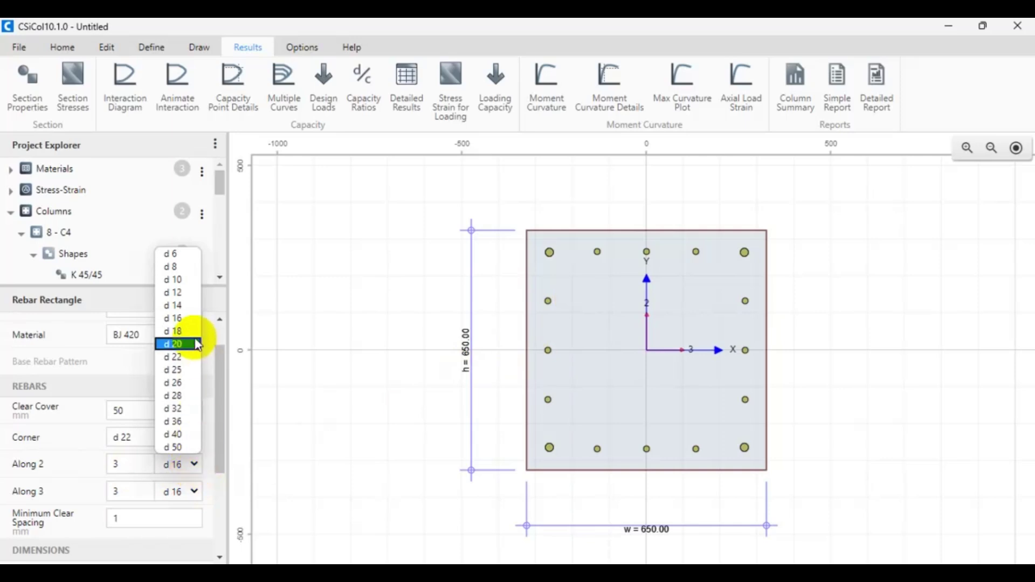
click(192, 356)
click(194, 491)
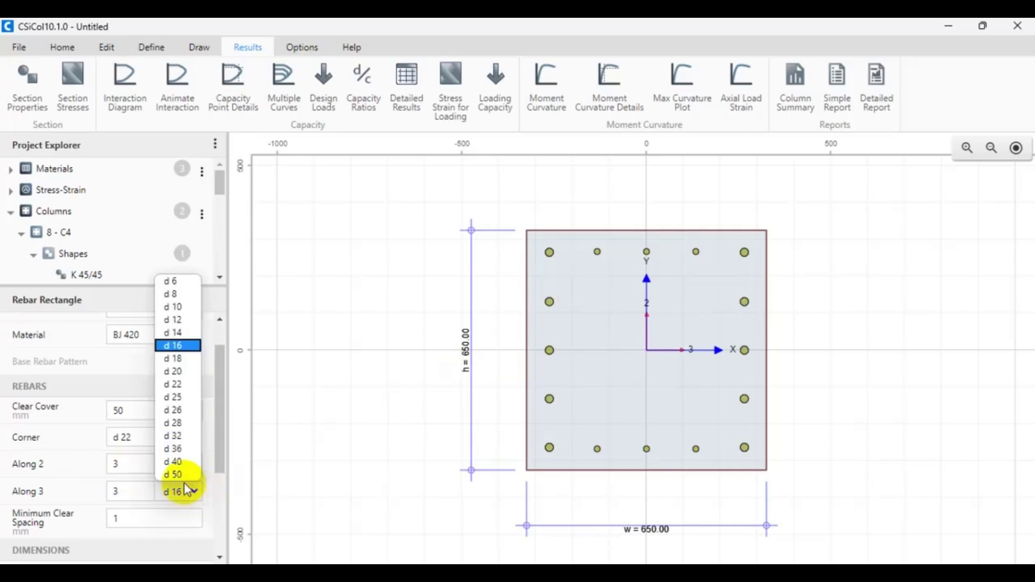
click(183, 384)
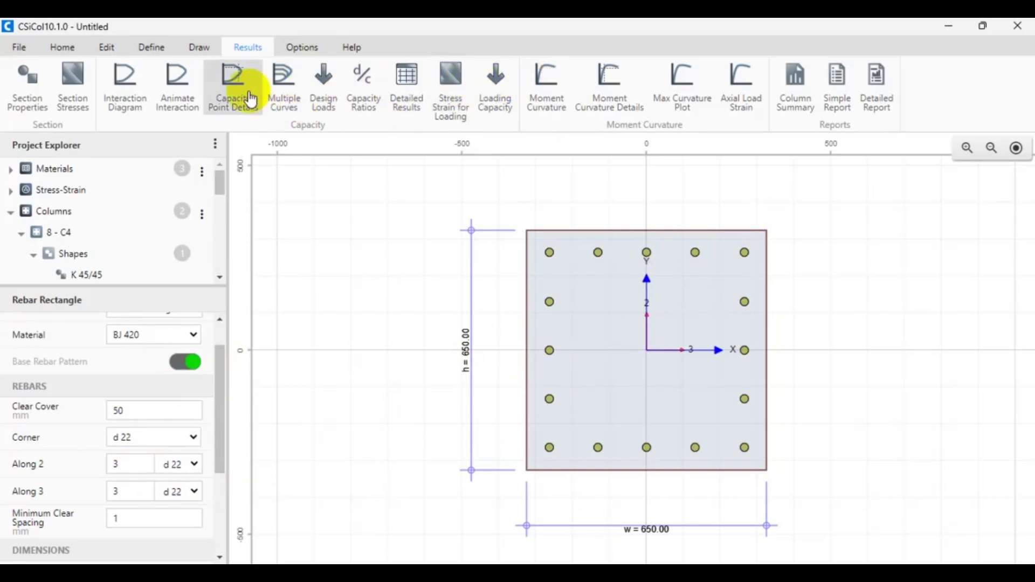
Recheck the capacity ratios of column 8 - C4 with the d 22 reinforcement for all load combinations.
click(362, 91)
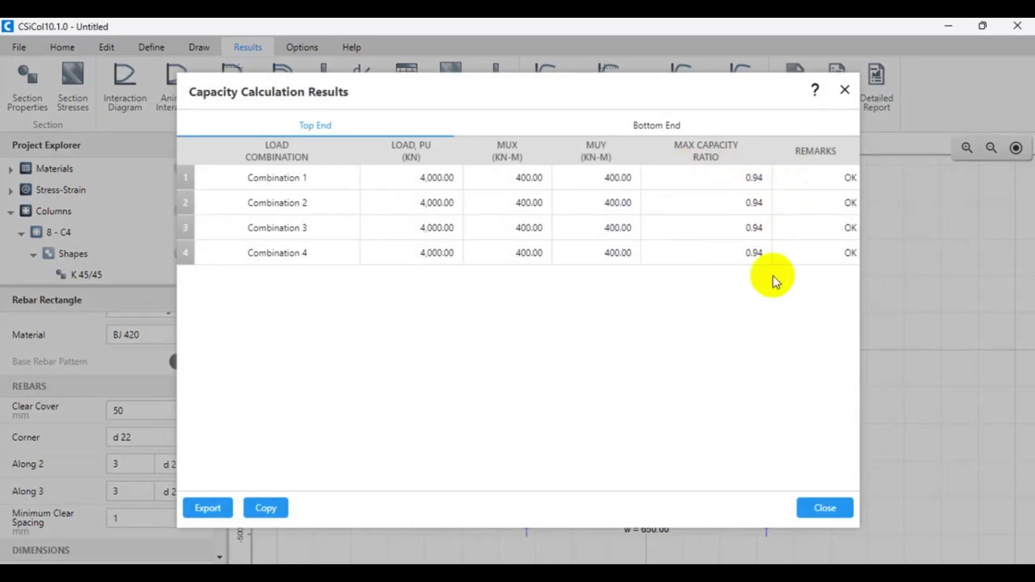
click(827, 506)
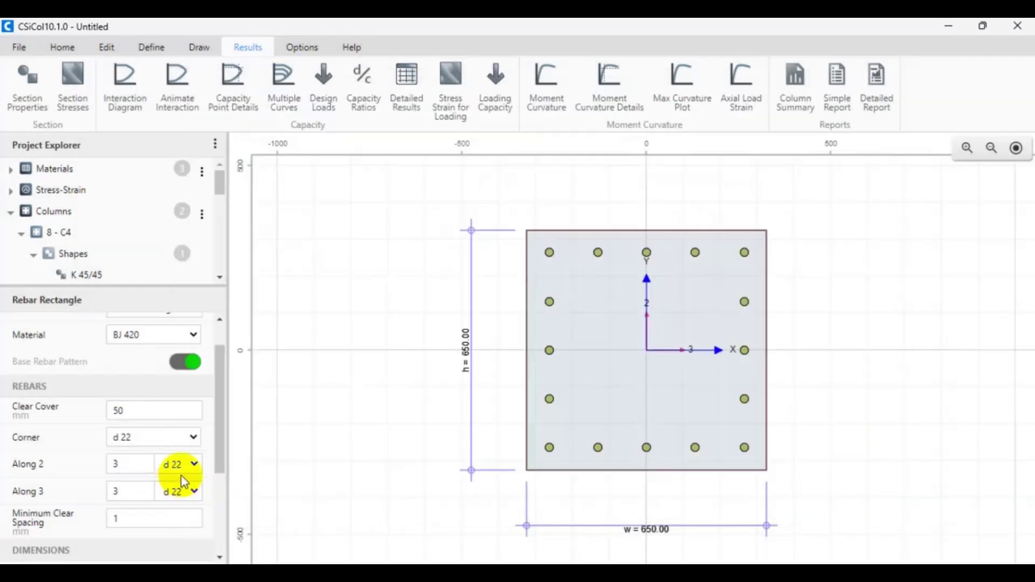
drag(224, 440, 217, 462)
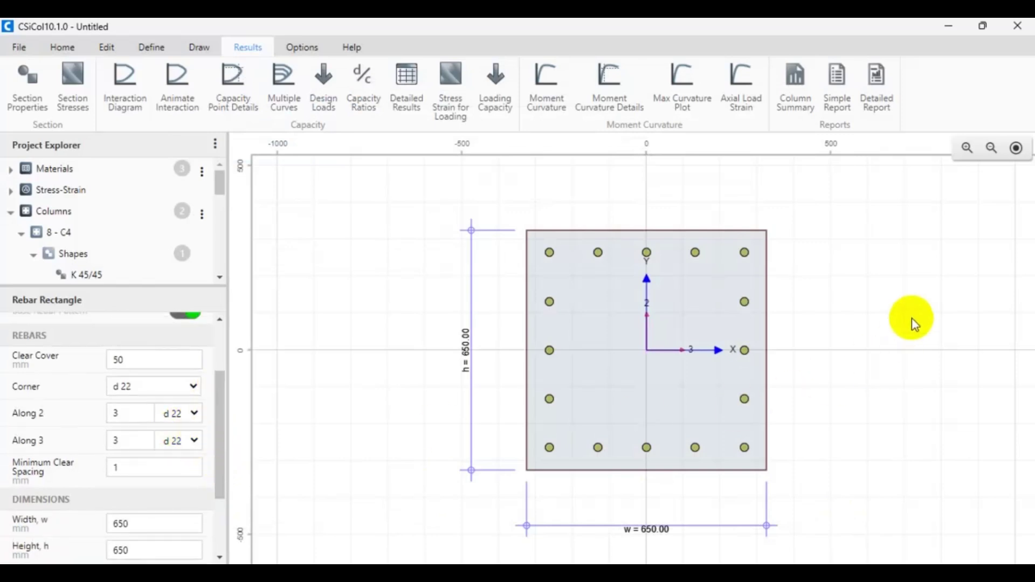
mouse_move(910, 317)
mouse_down()
mouse_move(804, 309)
mouse_move(567, 320)
mouse_move(596, 306)
mouse_up()
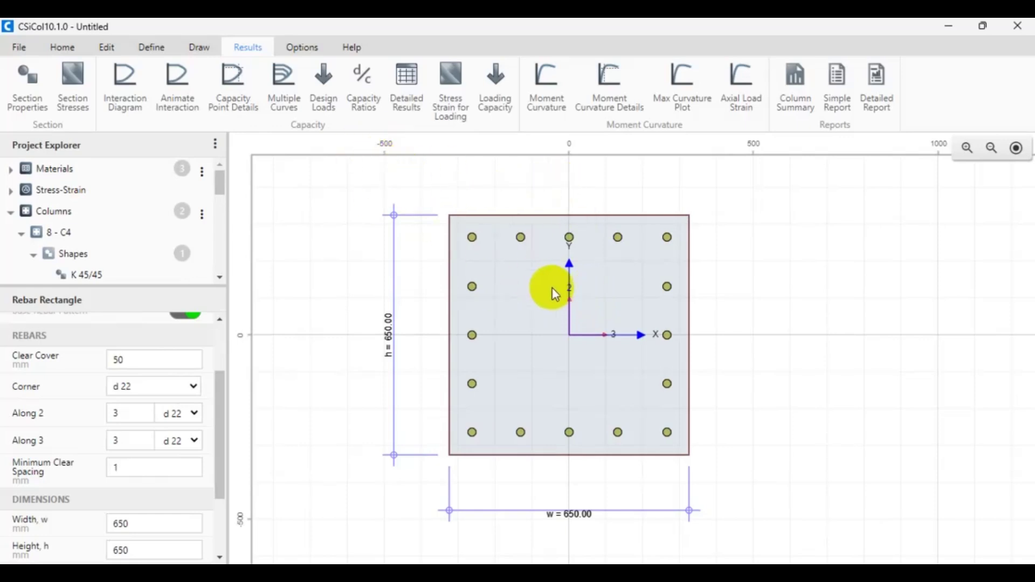
scroll(565, 297, down, 1)
drag(590, 309, 529, 339)
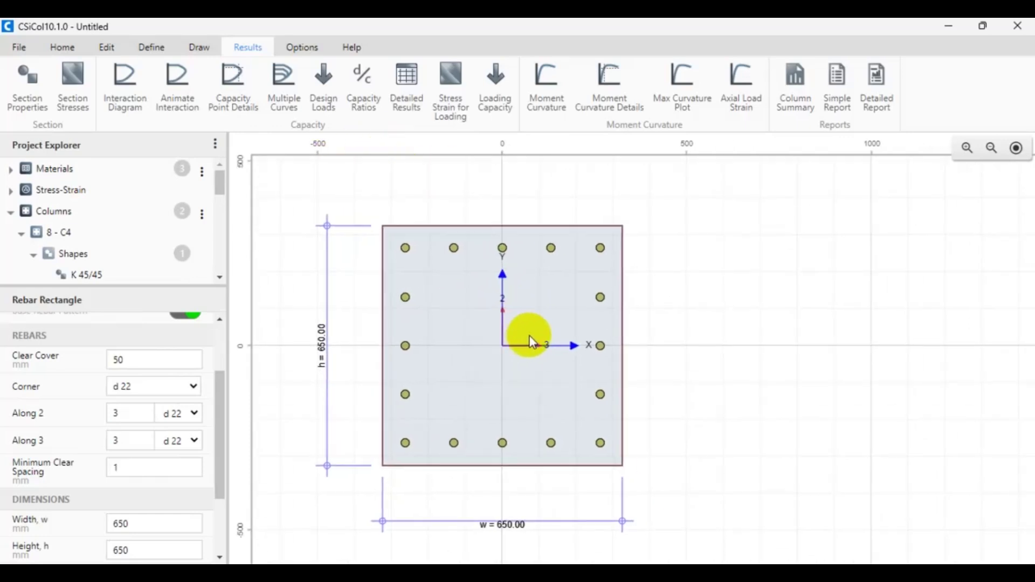
drag(189, 288, 179, 369)
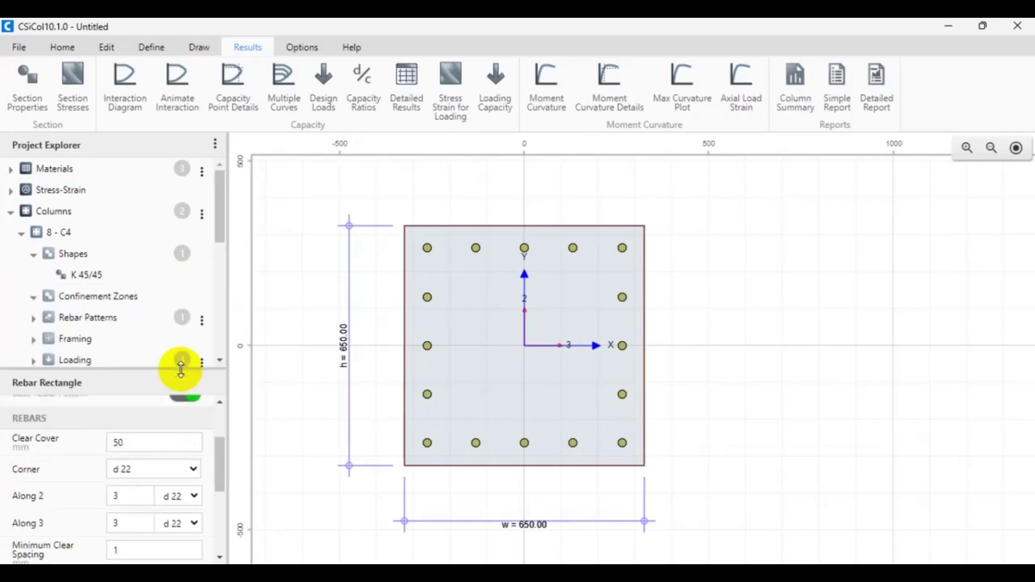
scroll(155, 445, up, 2)
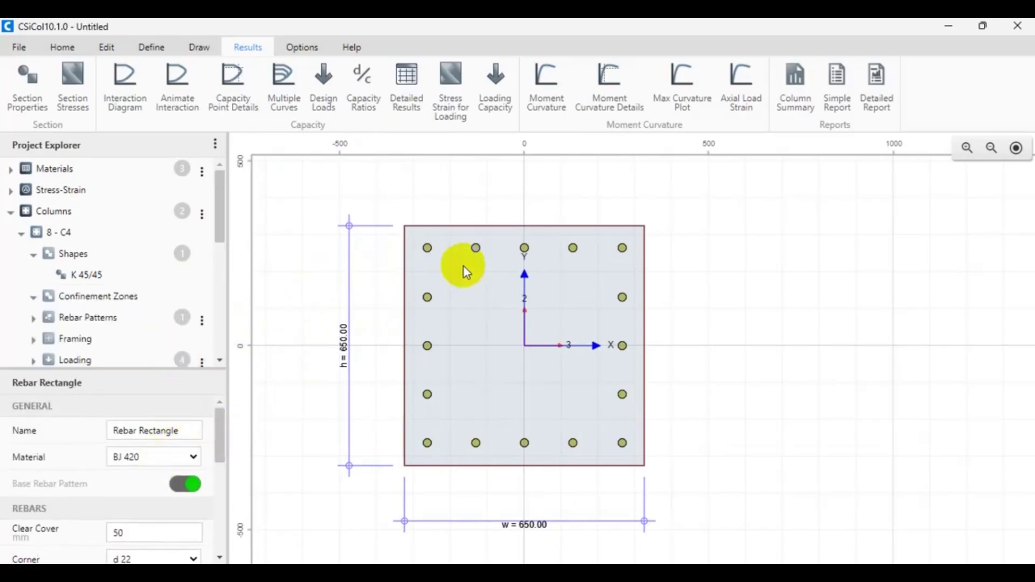
drag(531, 282, 535, 287)
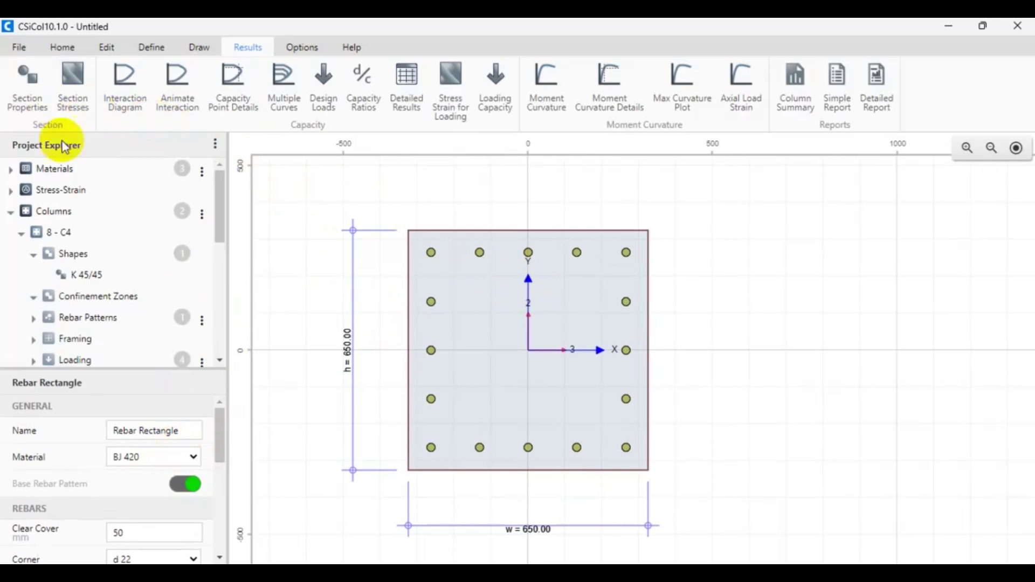
Generate the column's interaction diagram and view its 3D surface coloured by M2 and by M3.
click(136, 104)
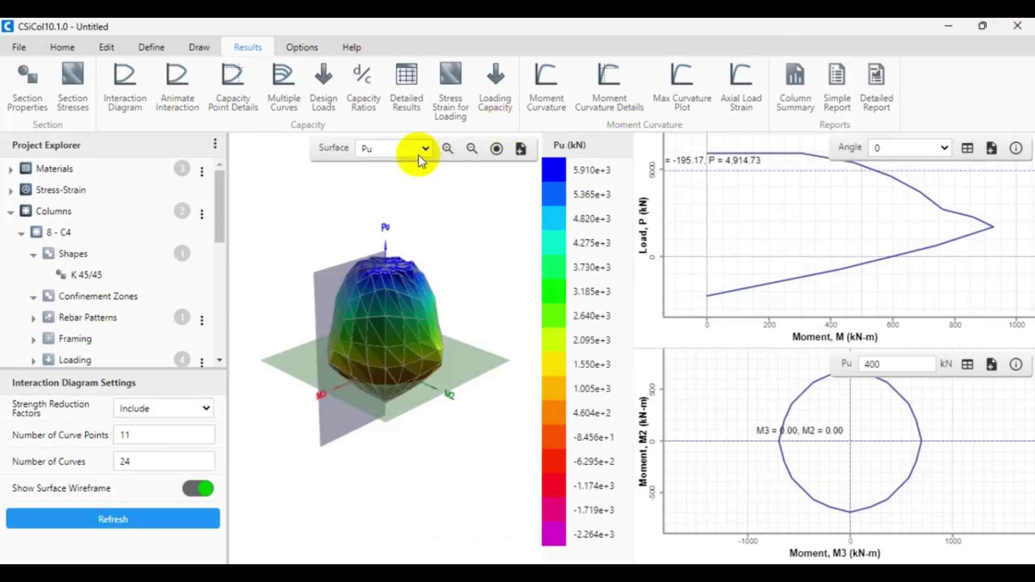
click(431, 150)
click(393, 176)
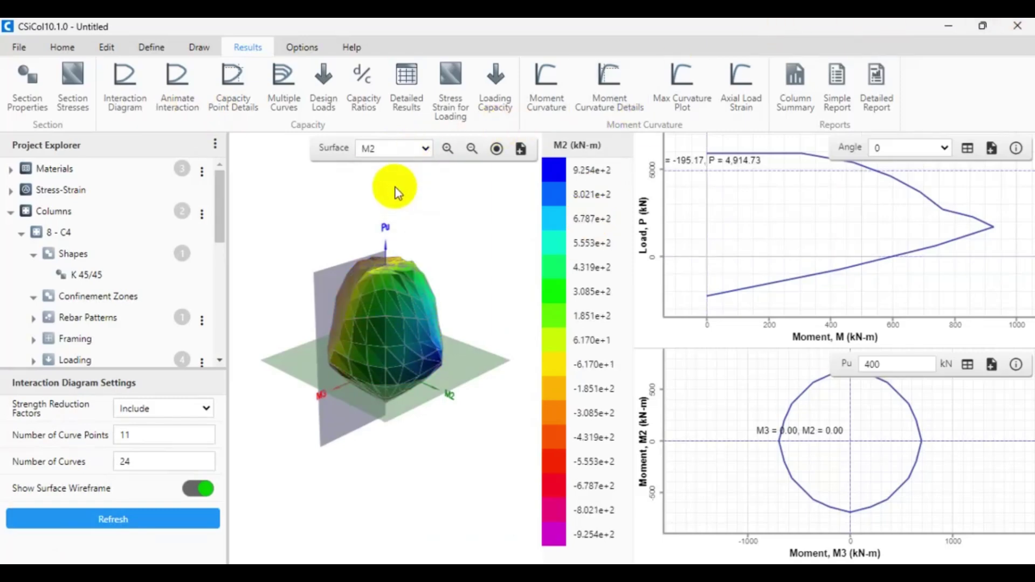
click(427, 151)
click(393, 186)
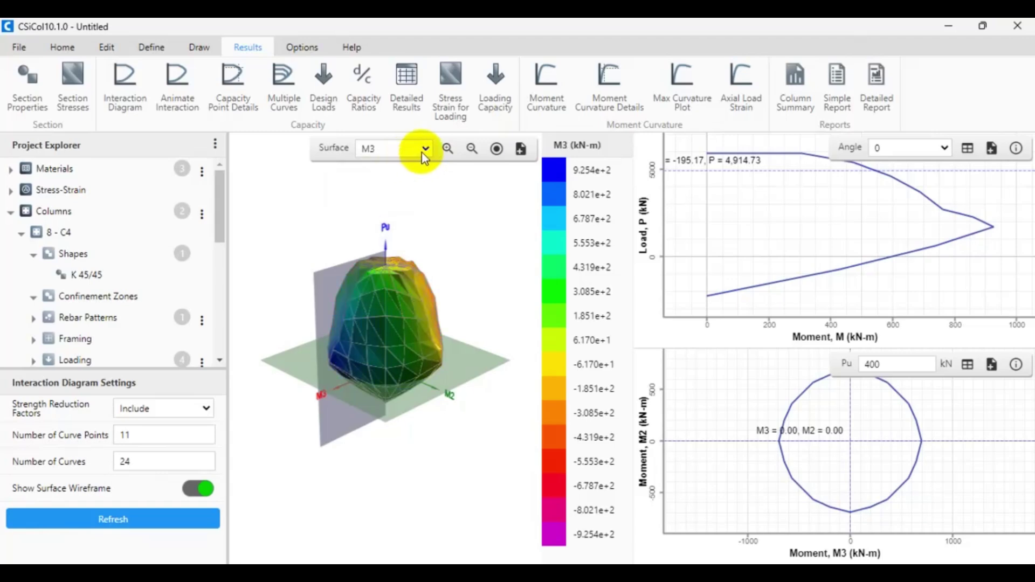
Colour the 3D interaction surface by Pu and display the interaction curves for Combination 1 - Top.
click(427, 152)
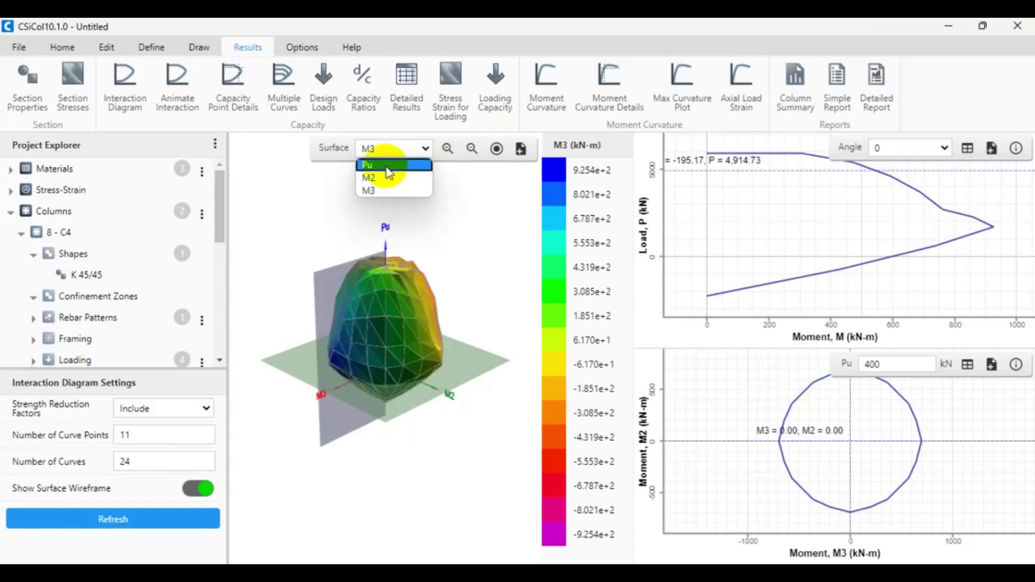
click(386, 166)
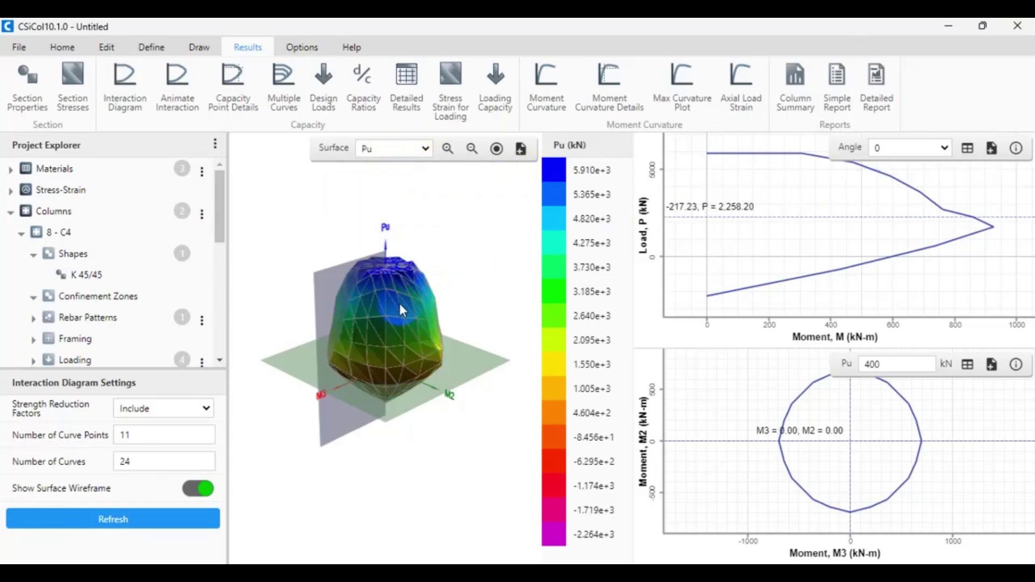
click(944, 147)
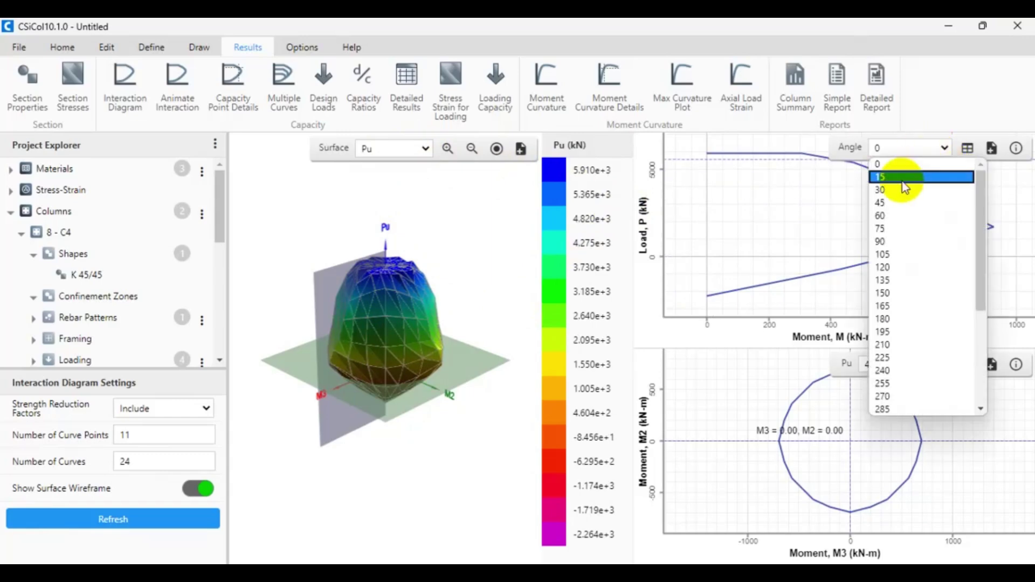
scroll(931, 319, down, 2)
scroll(930, 319, down, 2)
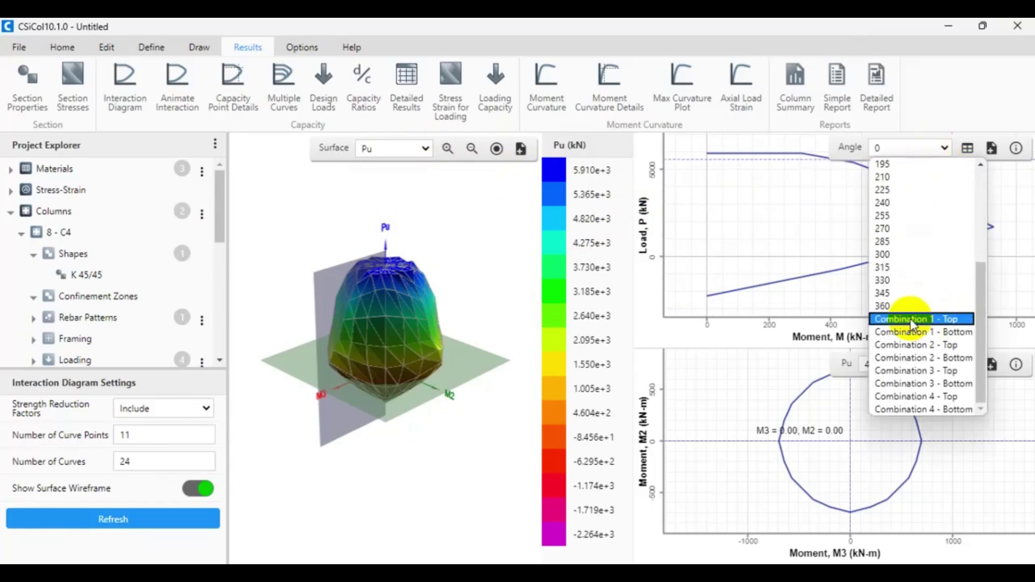
click(915, 318)
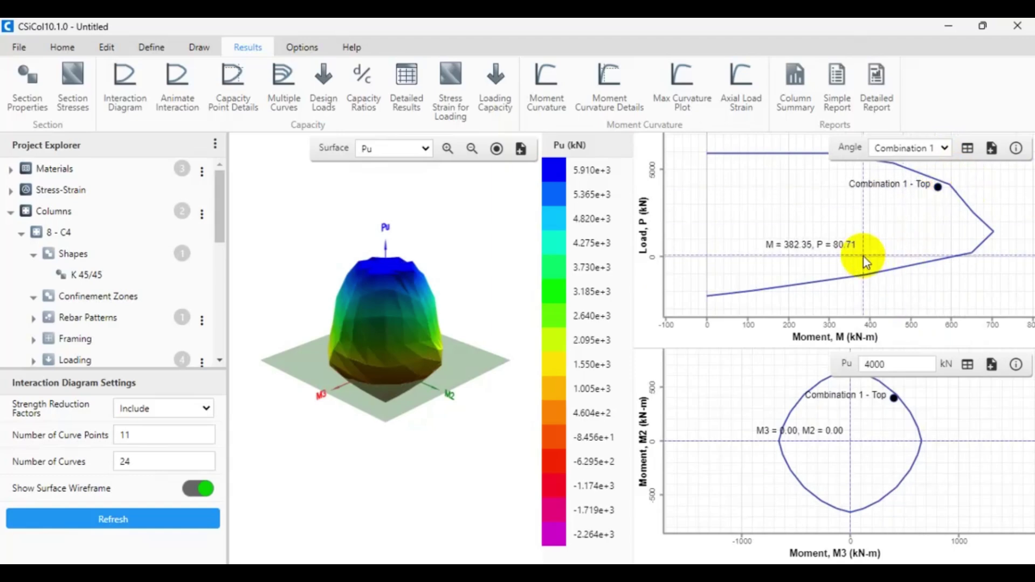
Display the load point of Combination 1 - Bottom on the interaction curves.
click(939, 152)
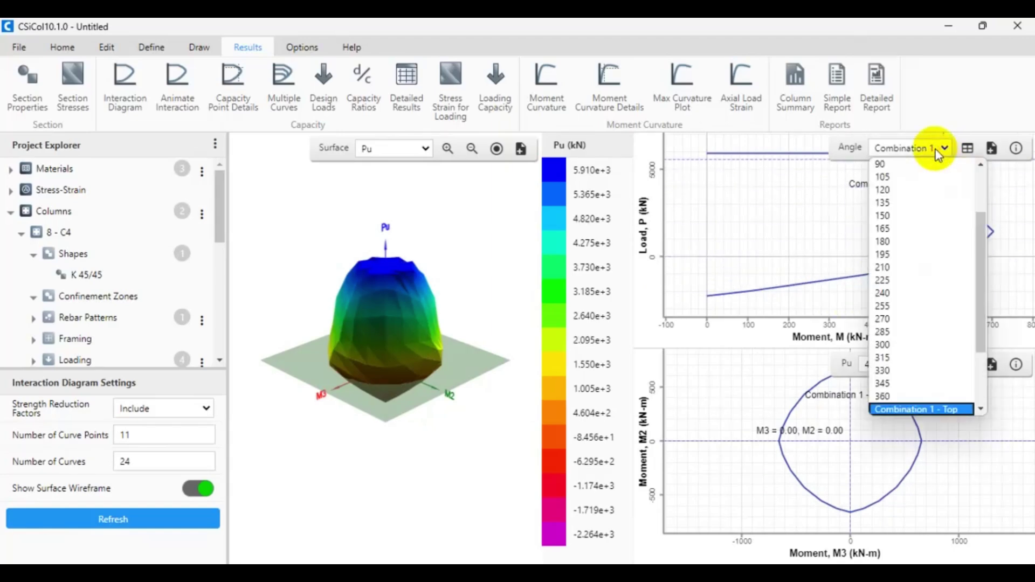
scroll(937, 345, down, 3)
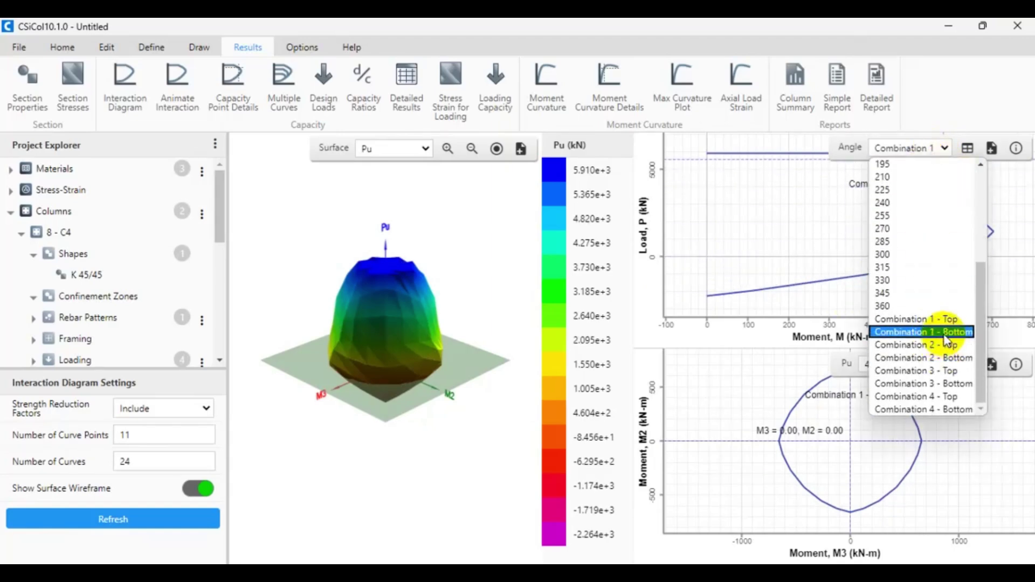
click(943, 332)
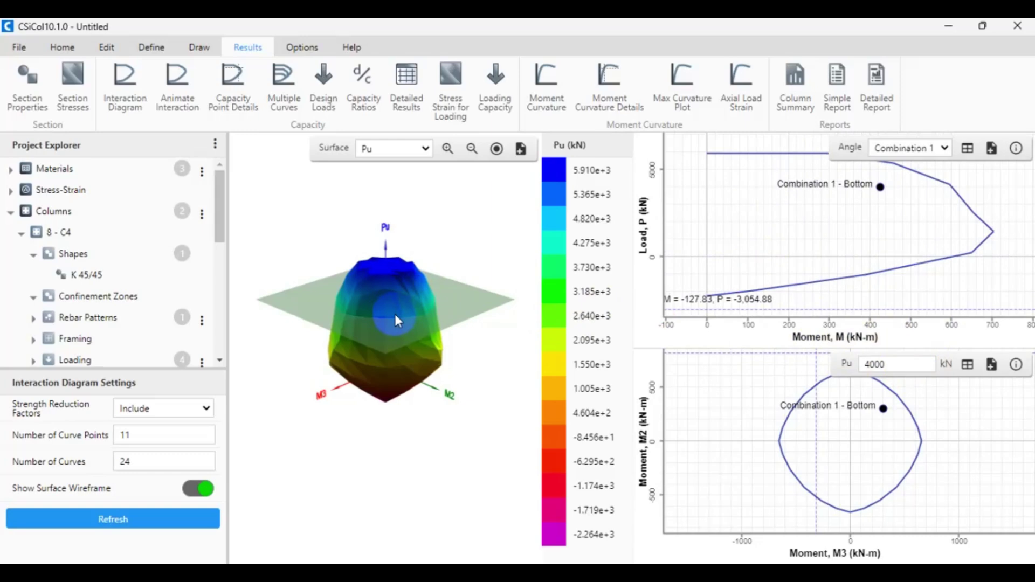
Review the capacity ratios of column 8 - C4 and view its section elastic stresses in 2D and 3D.
click(362, 86)
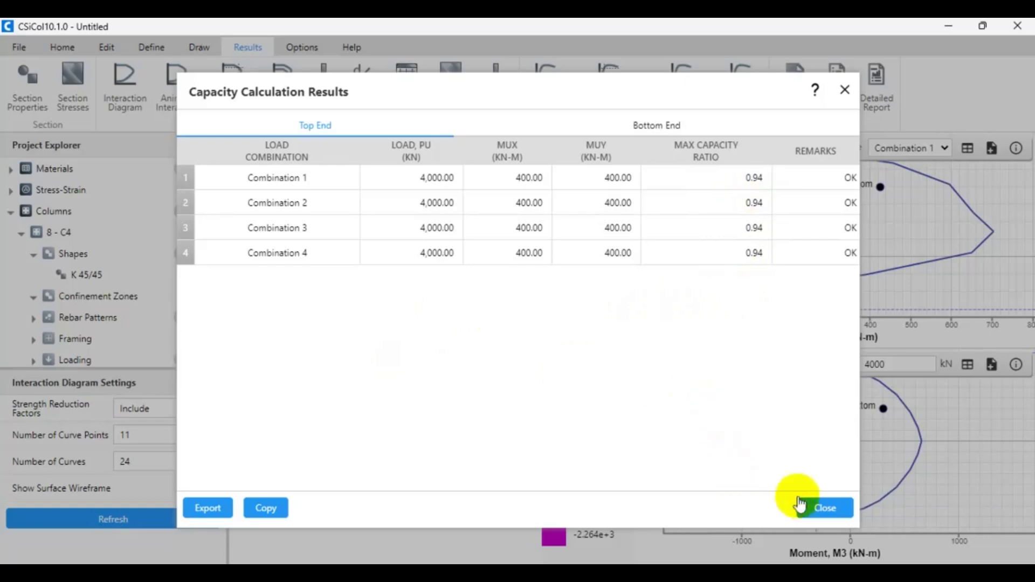
click(821, 507)
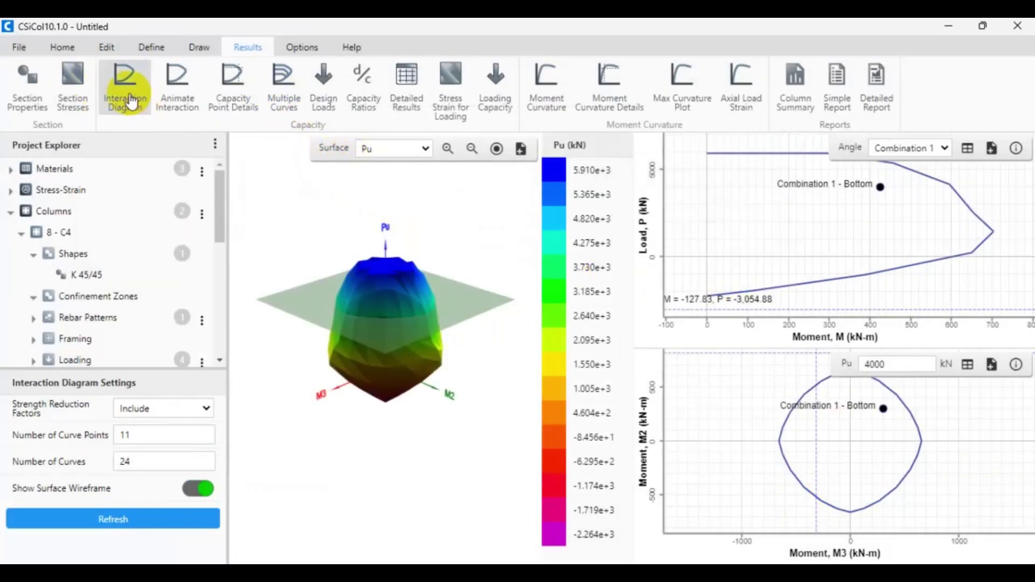
click(78, 86)
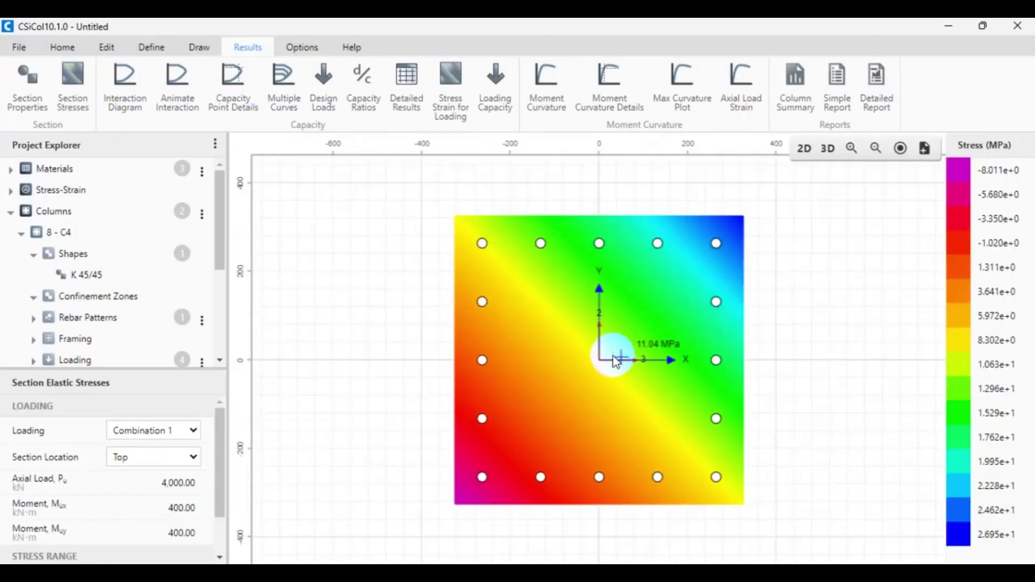
click(804, 149)
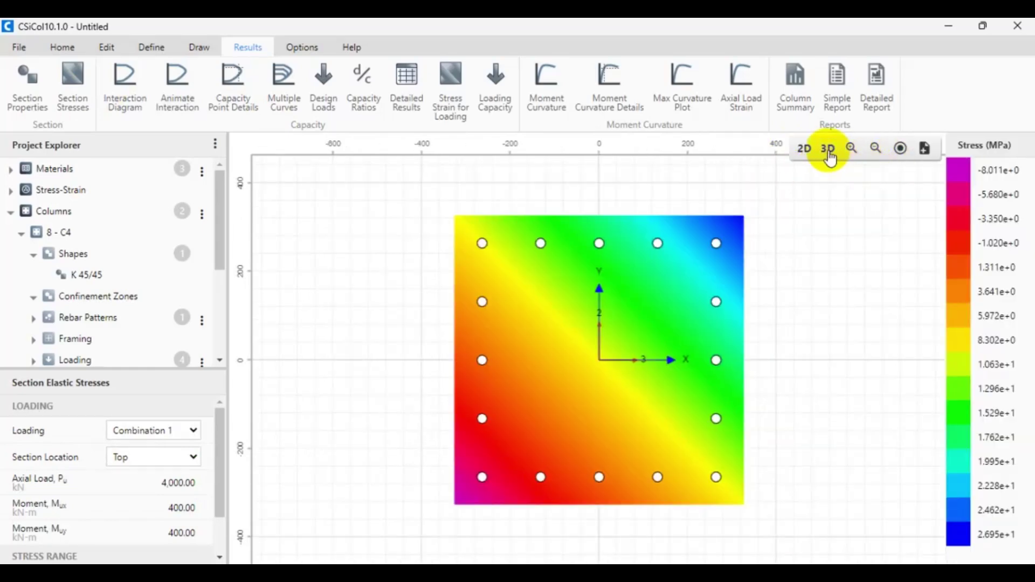
click(828, 151)
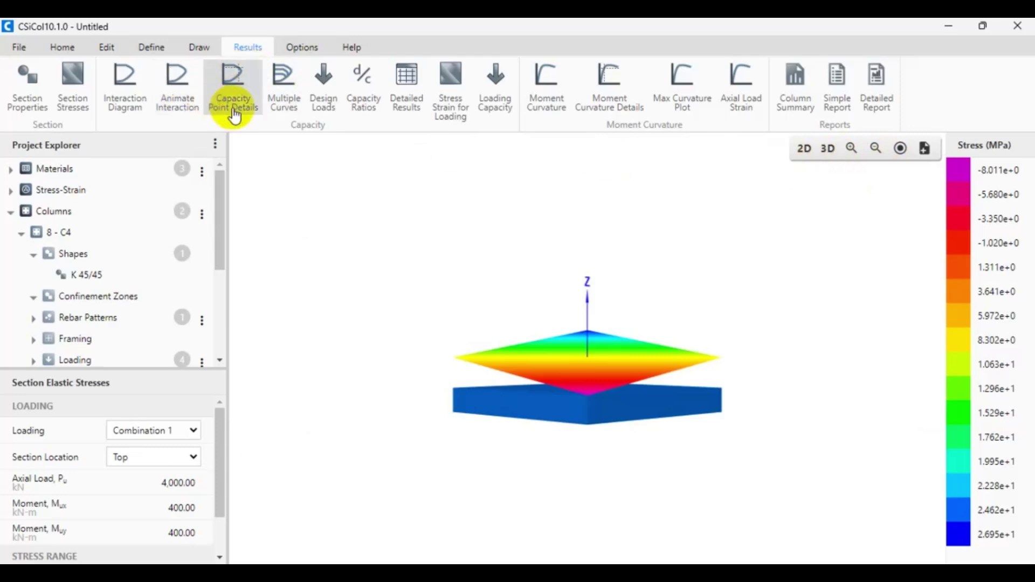
Play the interaction surface animation for column 8 - C4, view it from different angles, and stop it.
click(125, 103)
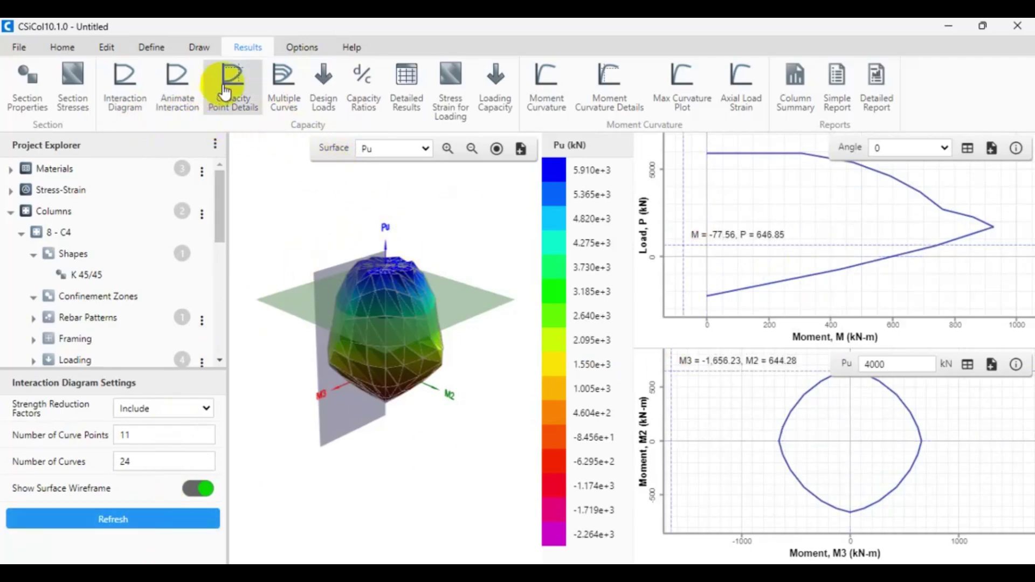
click(176, 84)
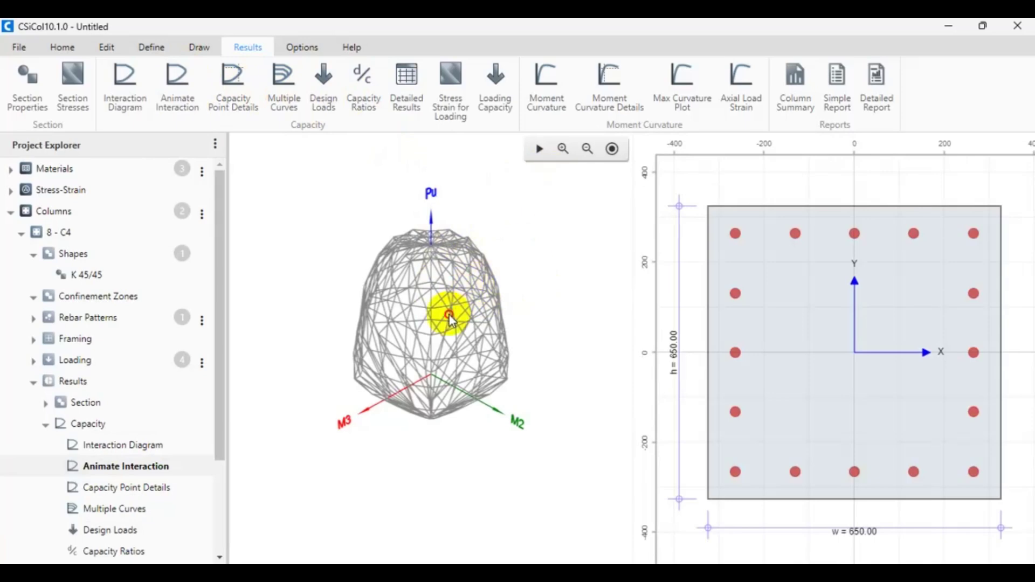
drag(451, 307, 399, 312)
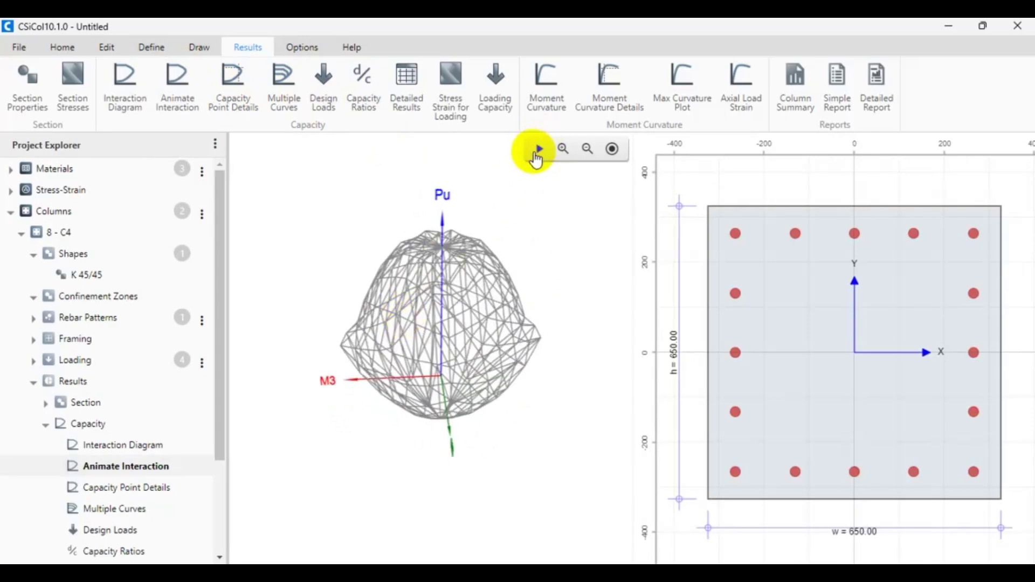
click(538, 150)
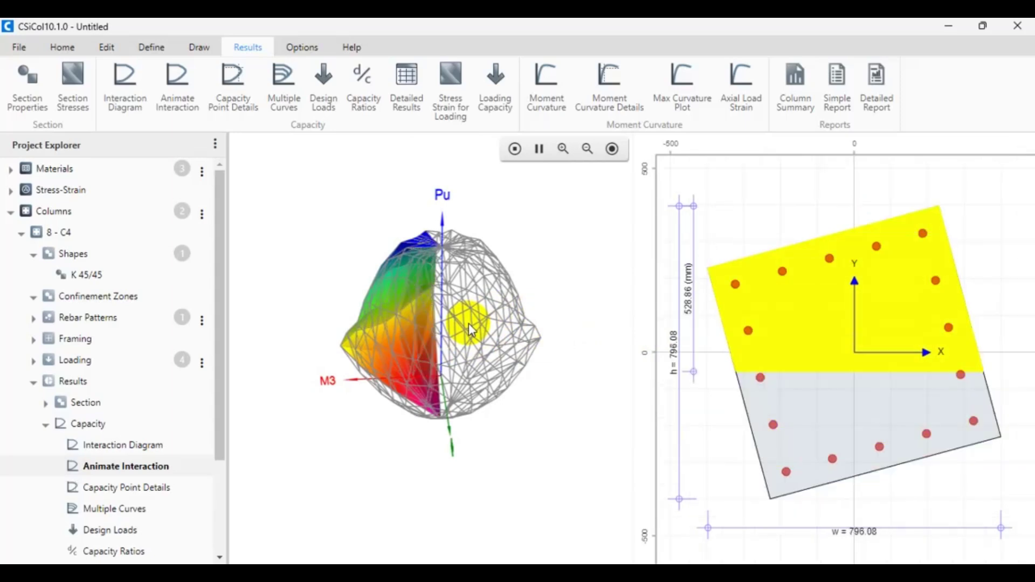
drag(468, 323, 478, 348)
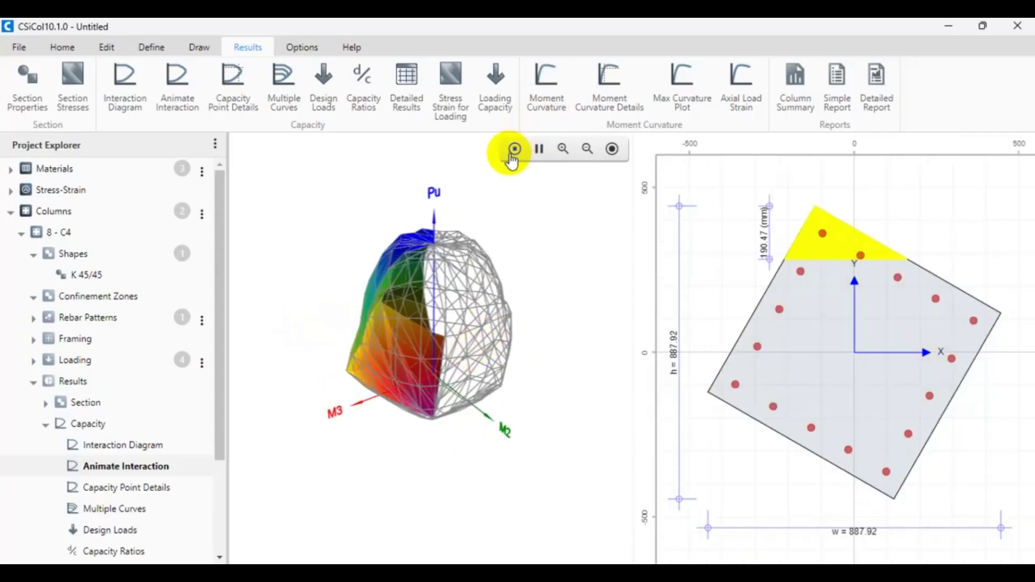
click(514, 153)
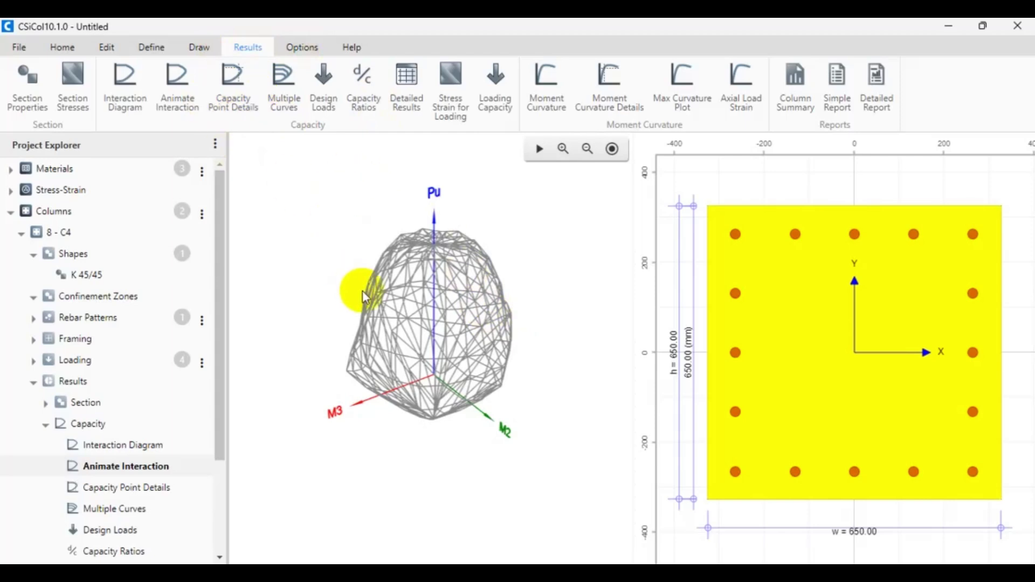
Inspect the capacity point details at several points along the interaction curve for angle 0, including the balance point.
click(234, 89)
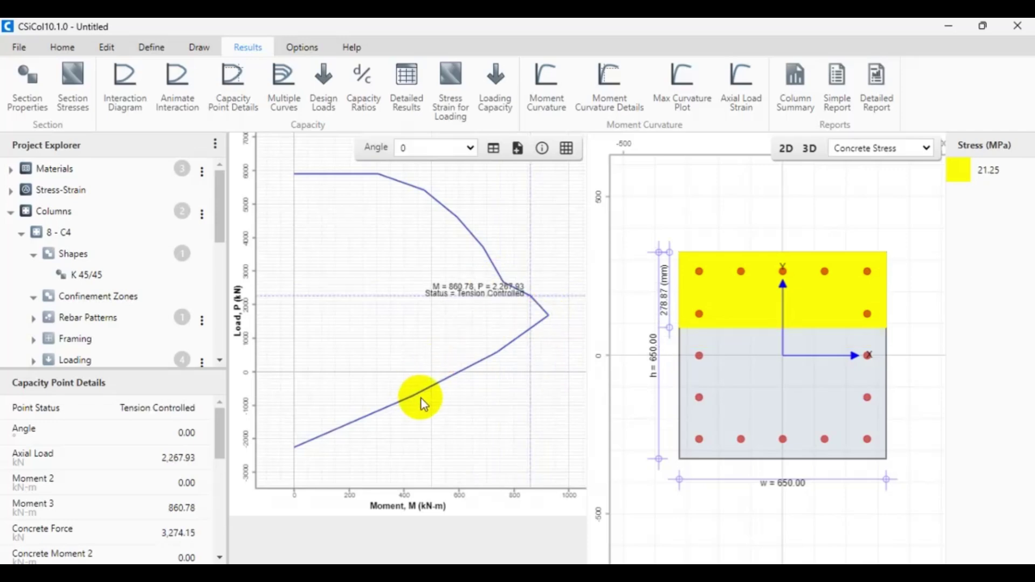
click(453, 382)
click(383, 176)
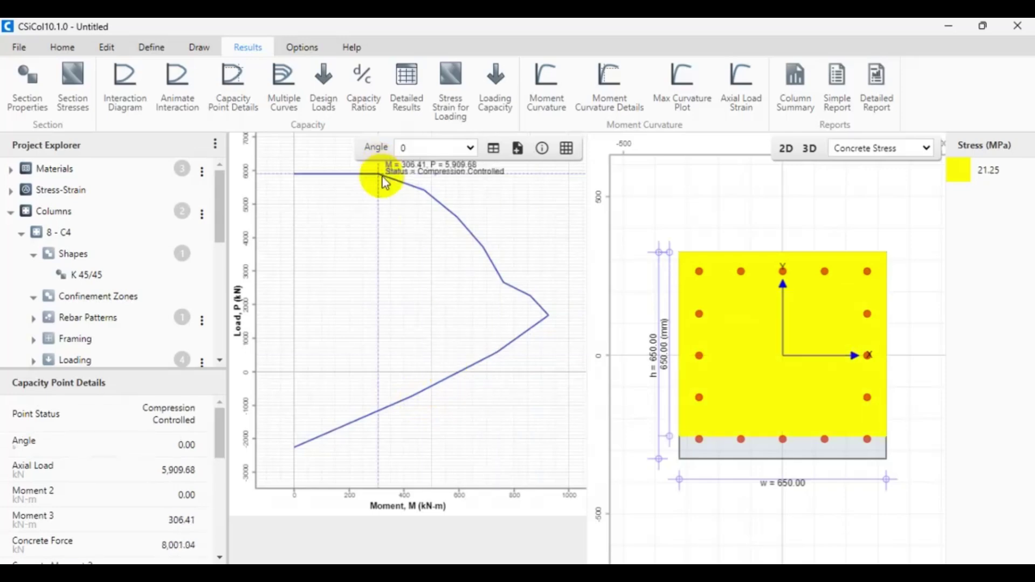
click(426, 194)
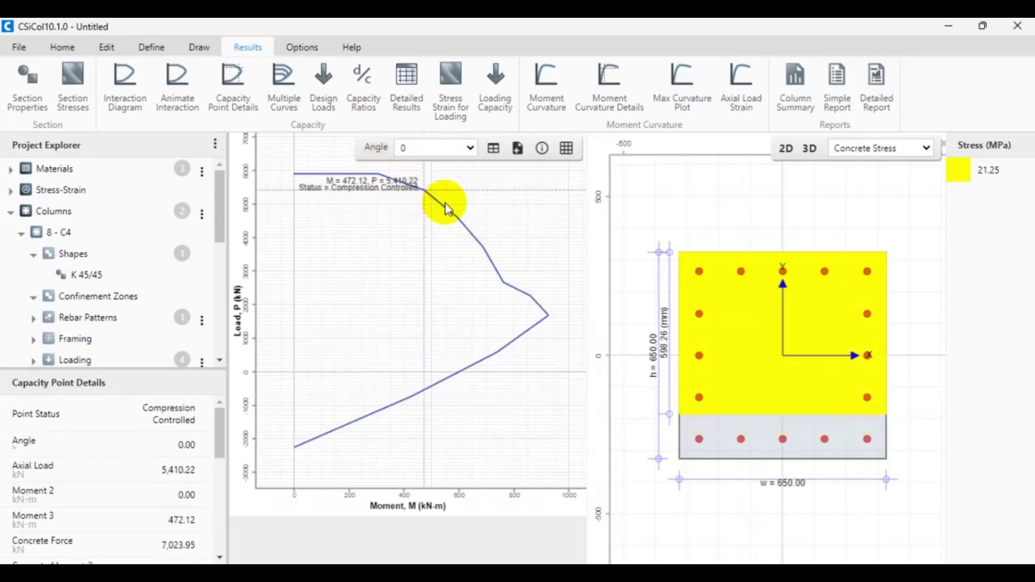
click(396, 184)
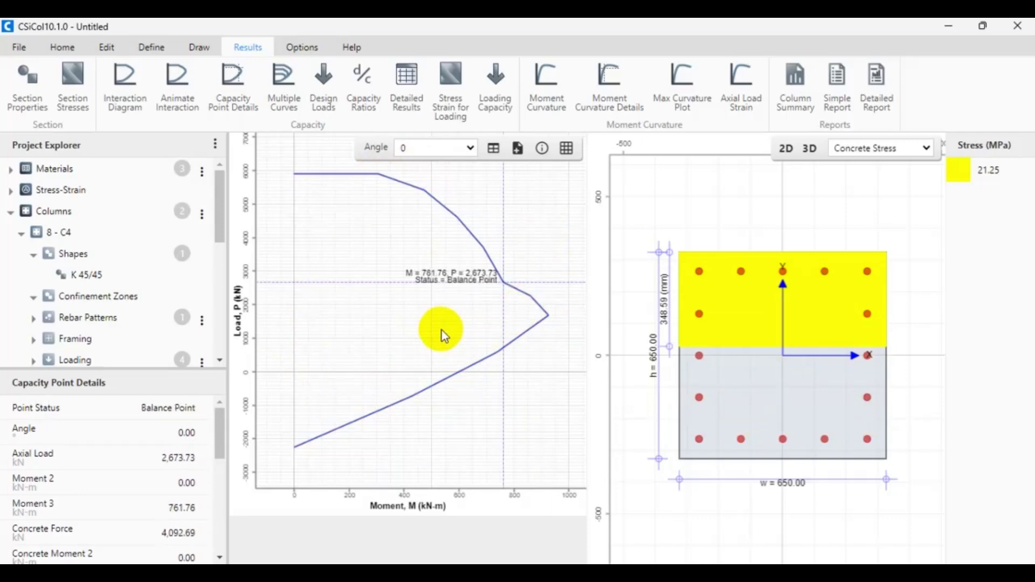
Plot the column's moment-curvature diagram and view its Max Steel Strain-Curvature and Max Concrete Strain-Curvature curves.
click(558, 92)
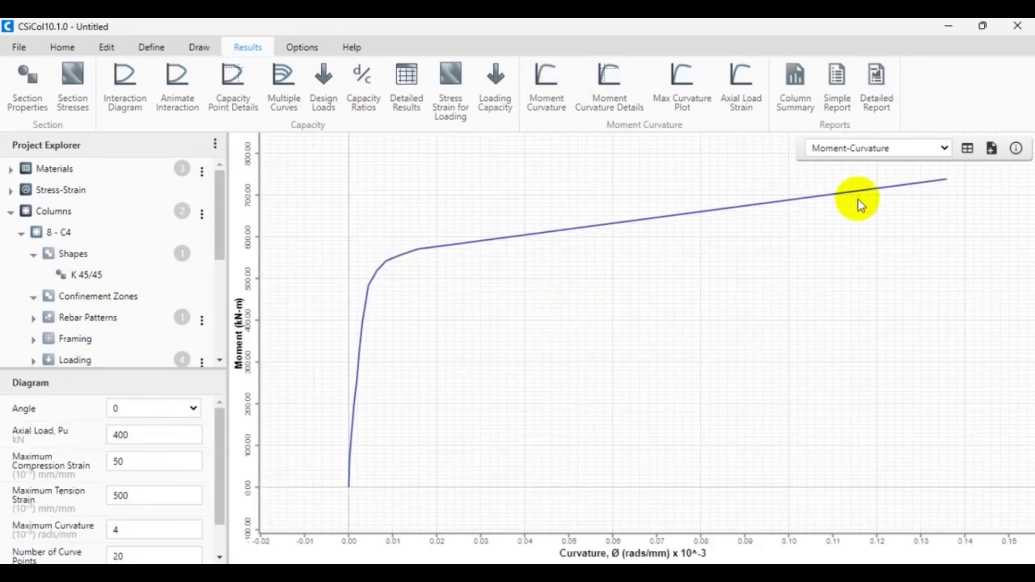
click(887, 148)
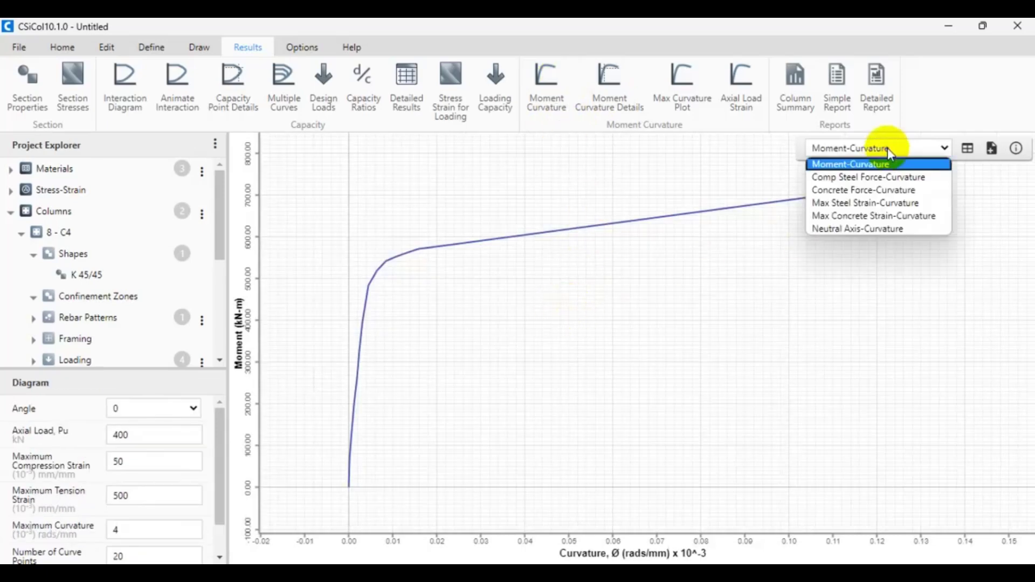
click(889, 205)
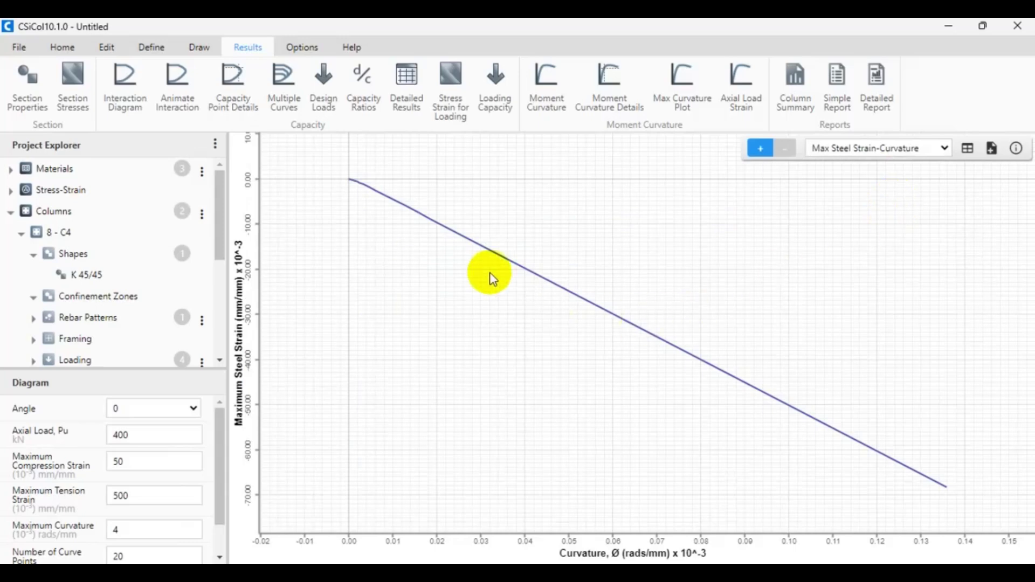
click(891, 147)
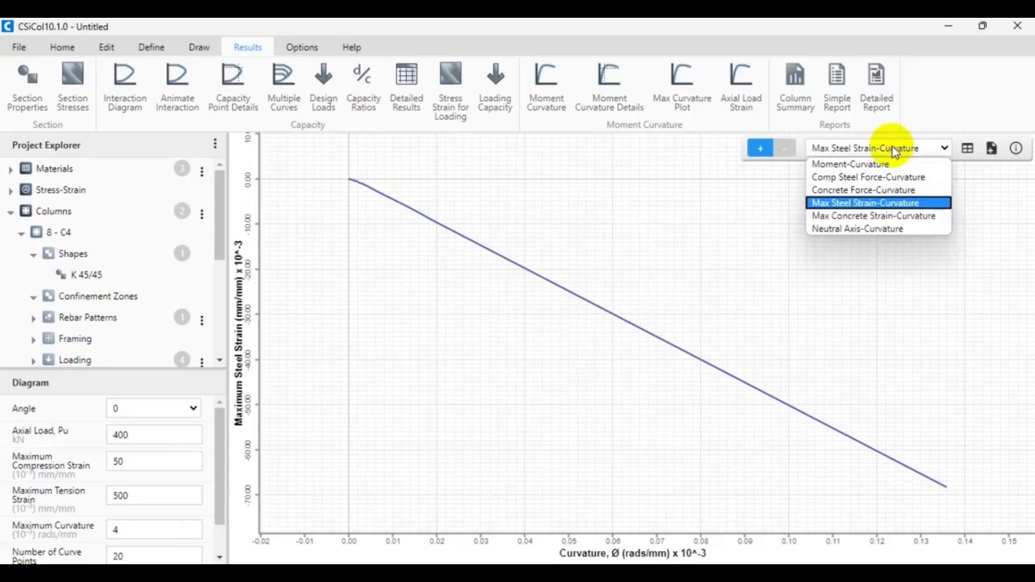
click(898, 216)
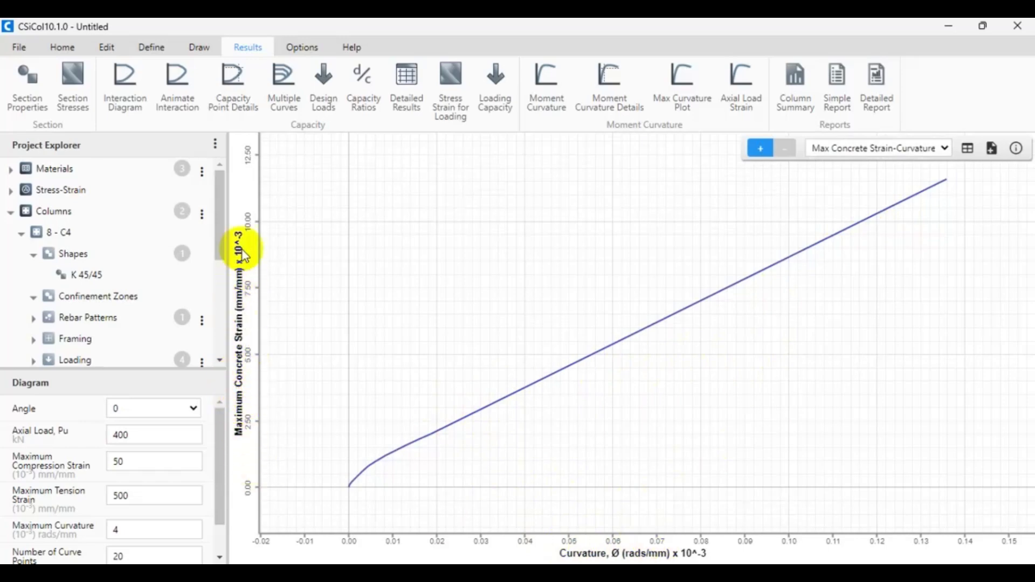
View the axial load-strain curve and review the column summary of governing load, rebar configuration and D/C ratio.
click(747, 105)
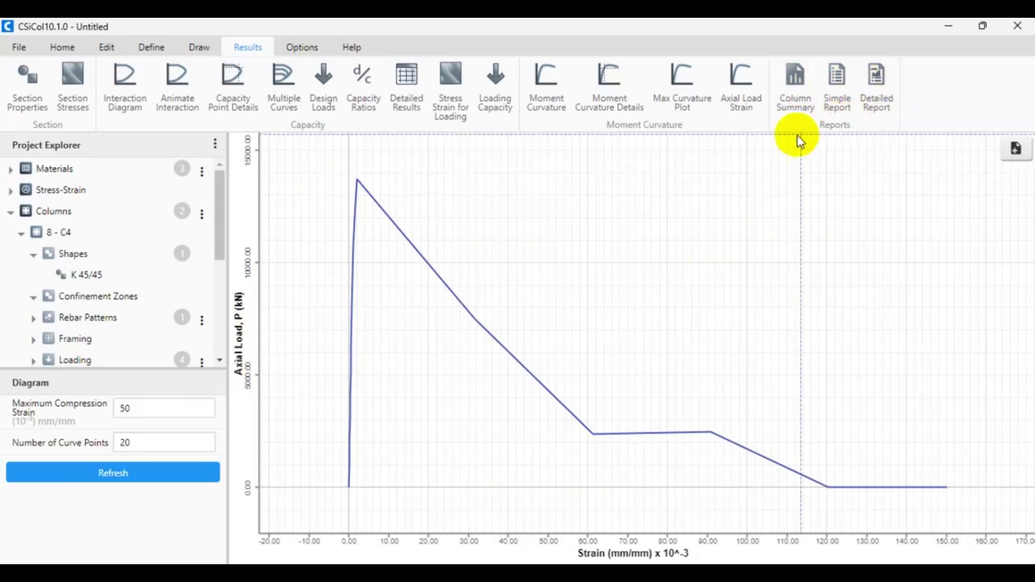
click(803, 94)
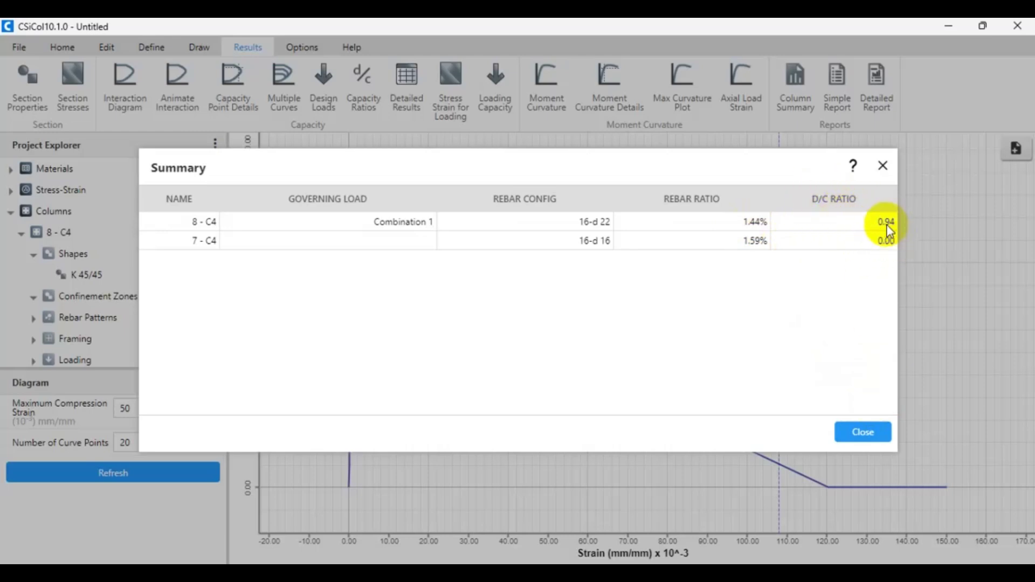
click(863, 433)
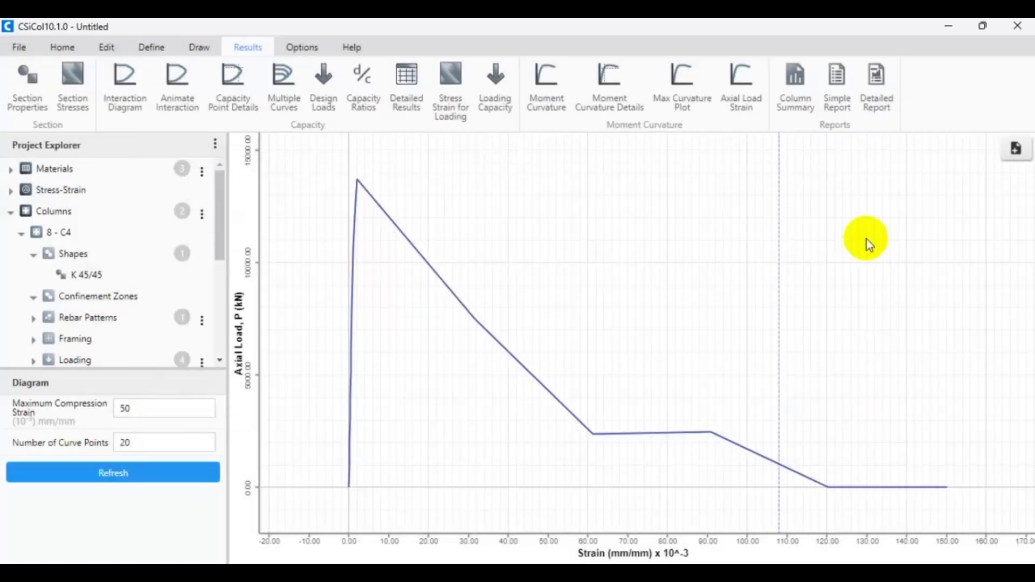
Try to generate the simple report, column summary and detailed report for the 450 mm C4 column.
click(850, 104)
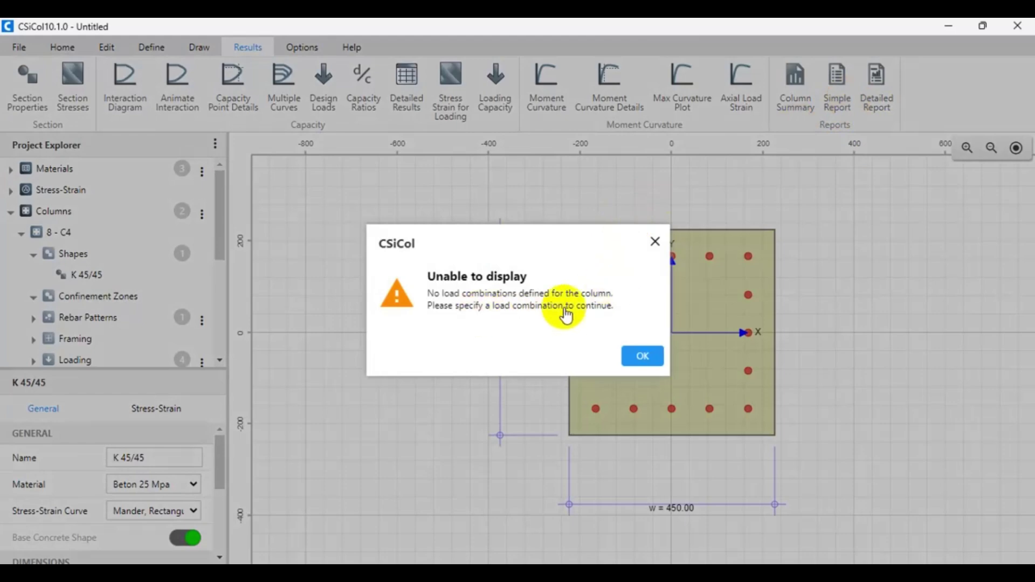
click(640, 357)
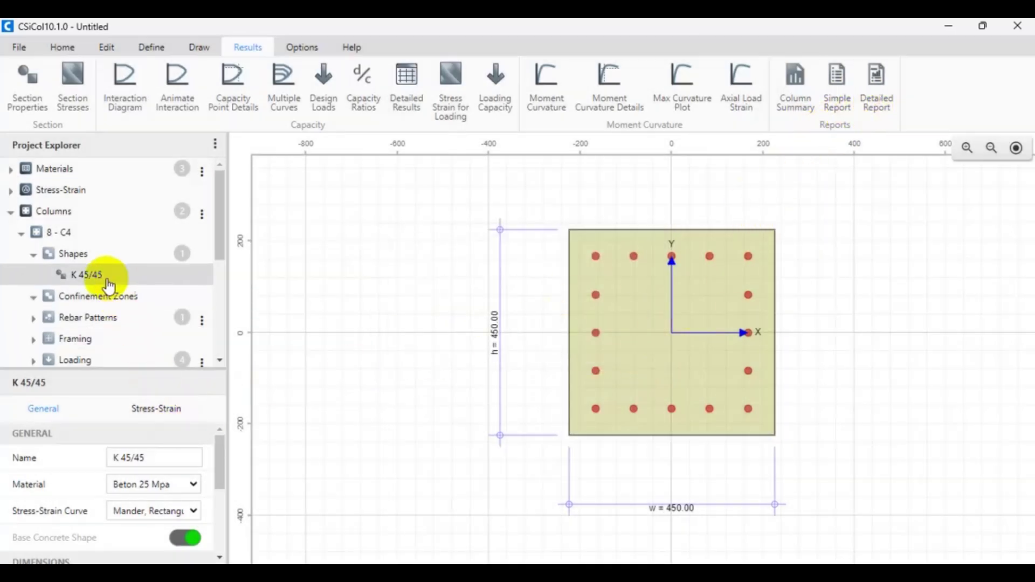
click(72, 240)
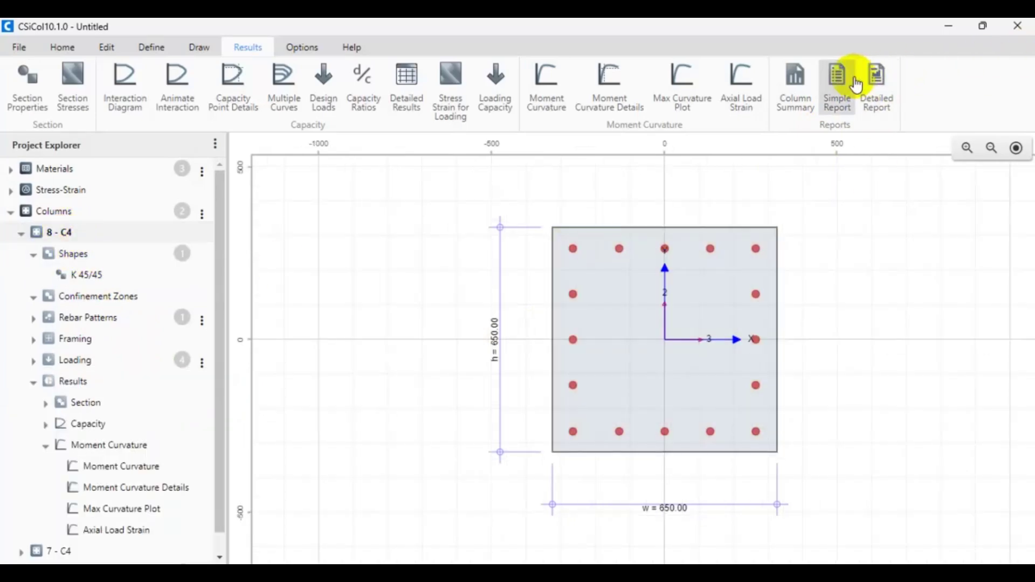
click(795, 91)
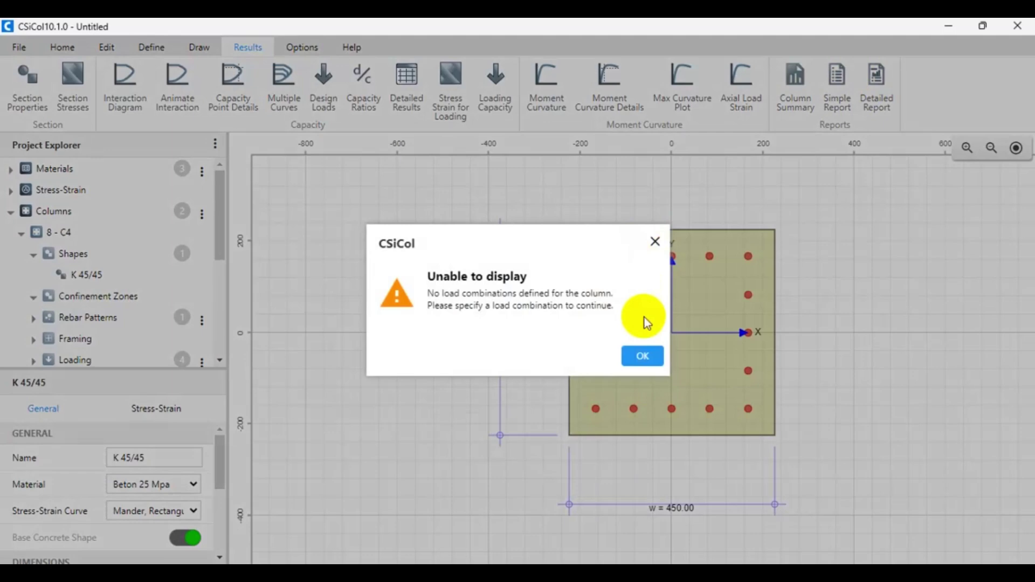
click(642, 356)
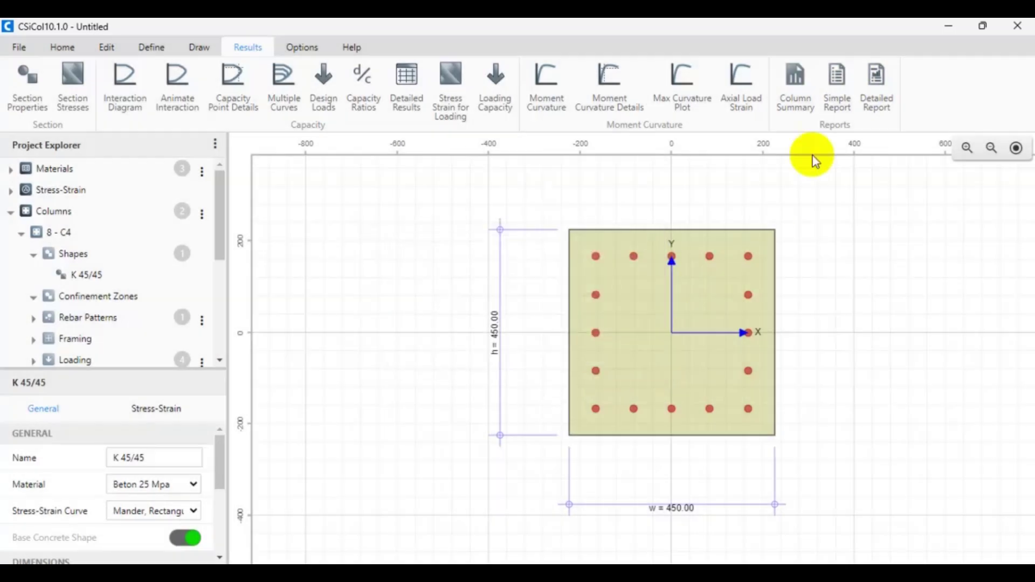
click(883, 98)
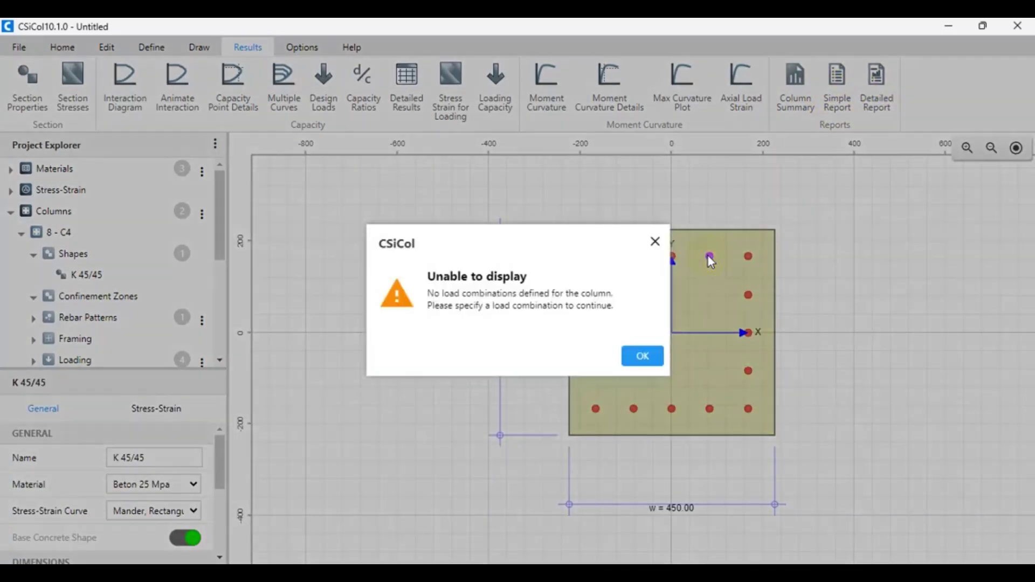
click(642, 355)
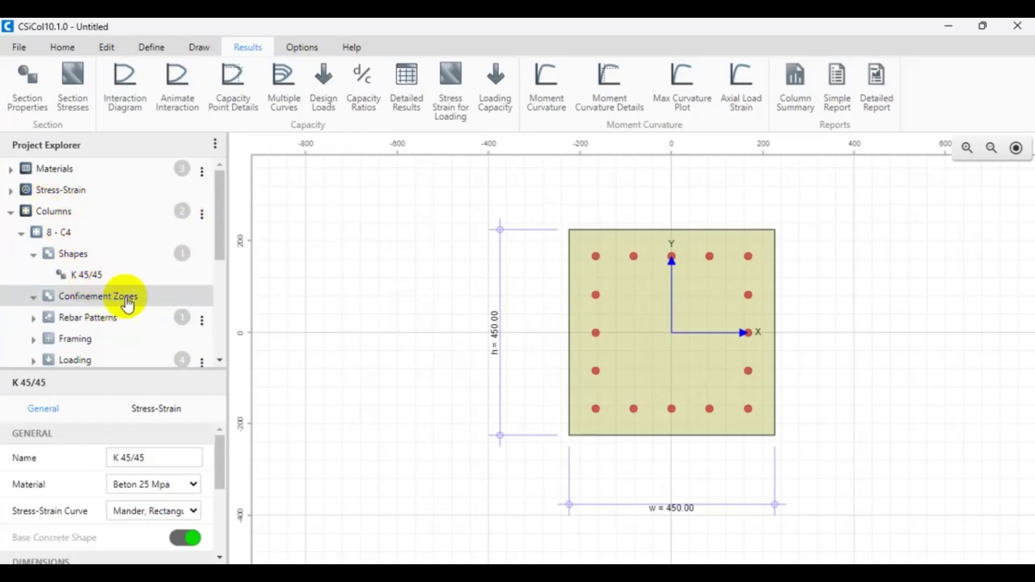
Try to display the design loads and the loading capacity of the 450 mm C4 column.
click(331, 103)
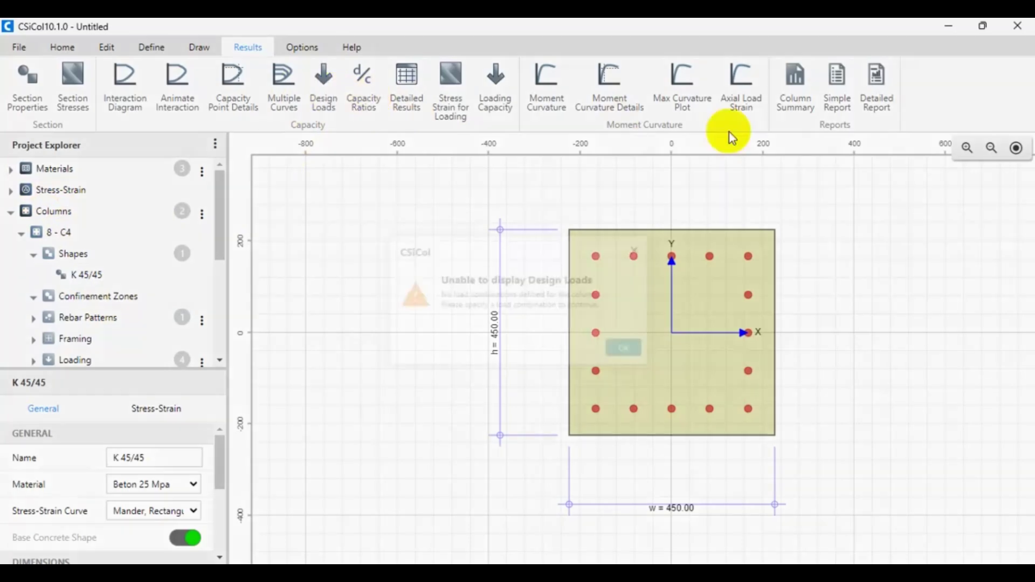
click(653, 239)
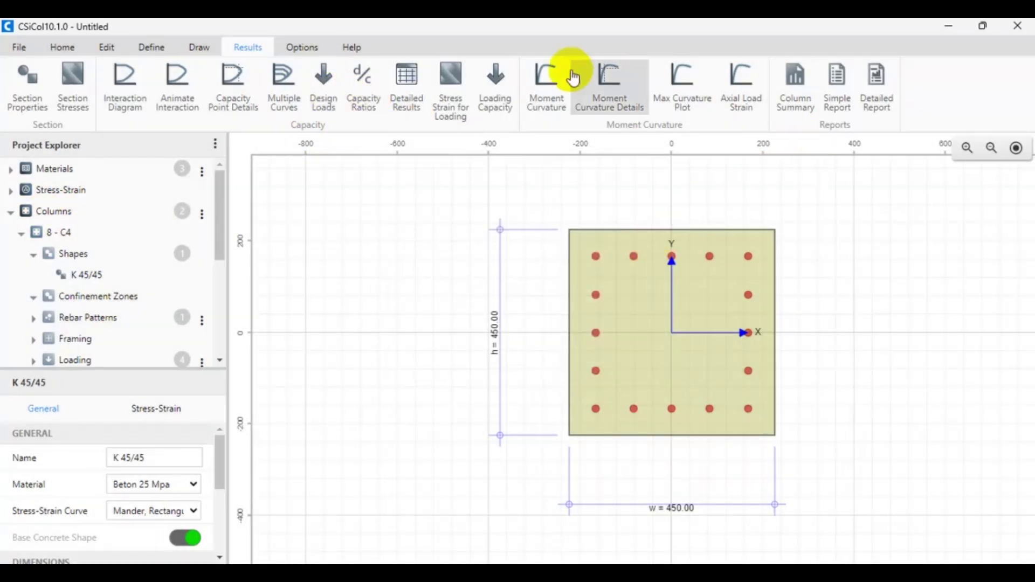
click(500, 80)
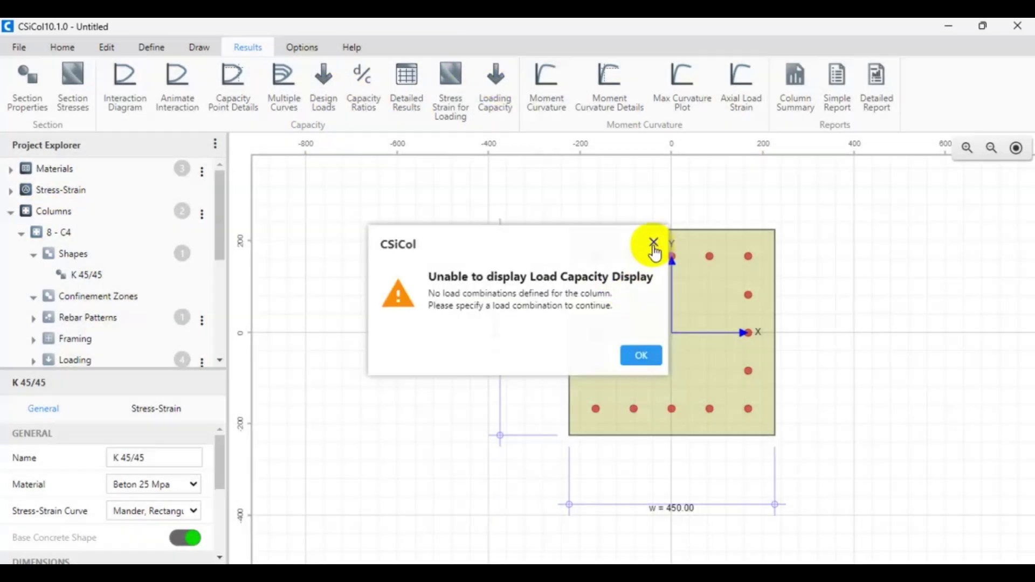
click(653, 242)
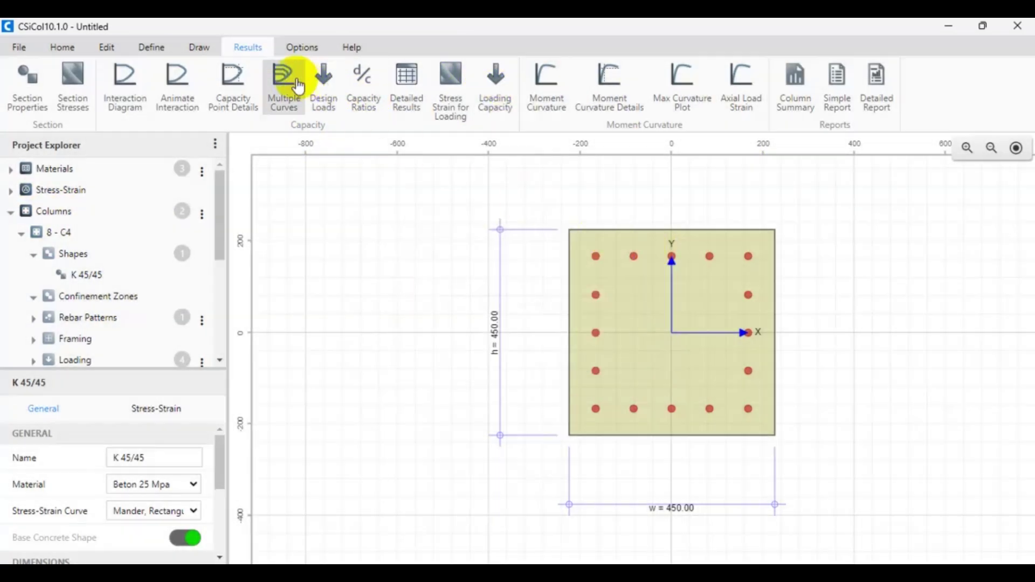
Add four load combinations with the default values to the 450 mm C4 column's slenderness loading definition.
click(157, 56)
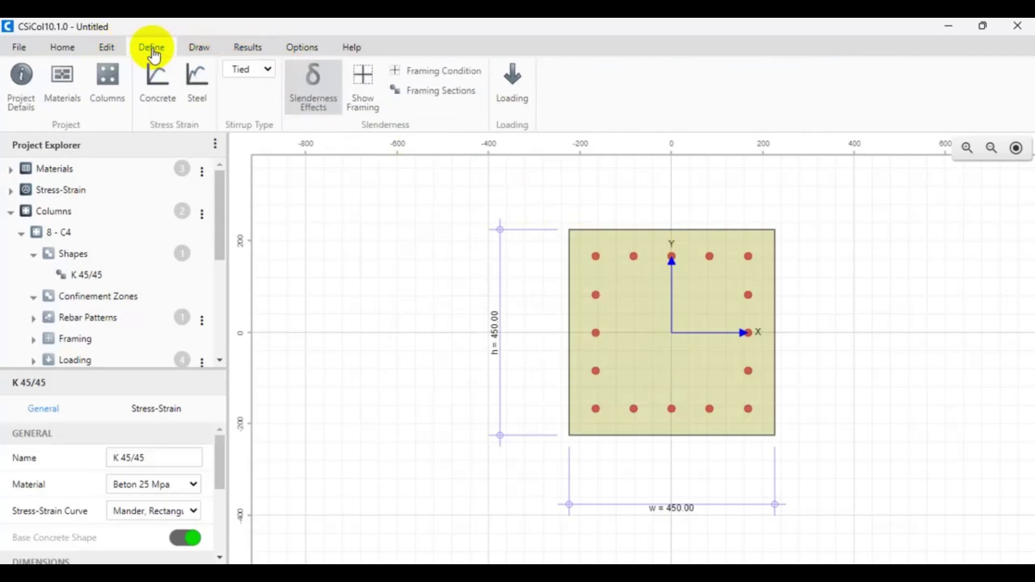
click(516, 95)
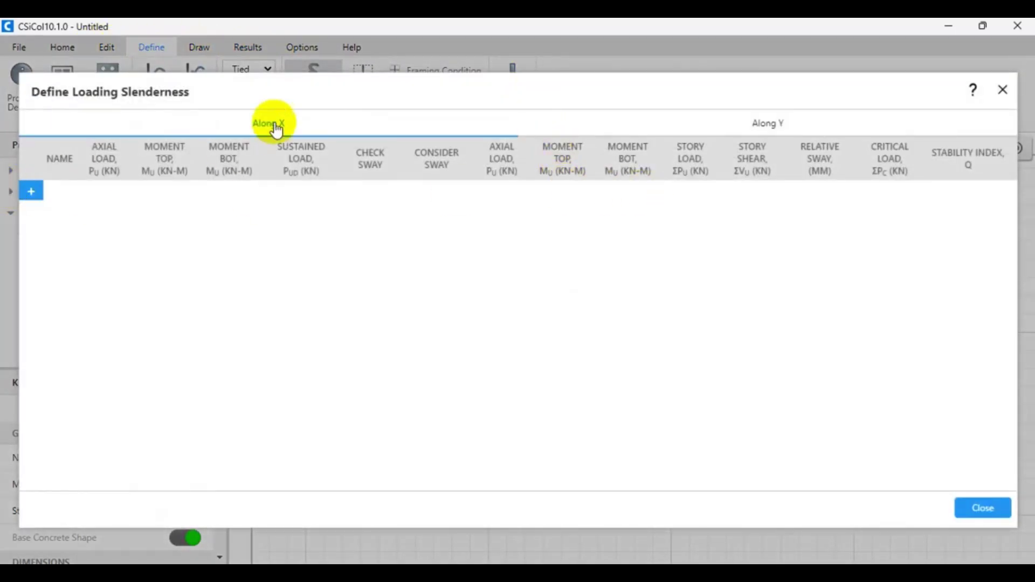
click(31, 193)
click(31, 233)
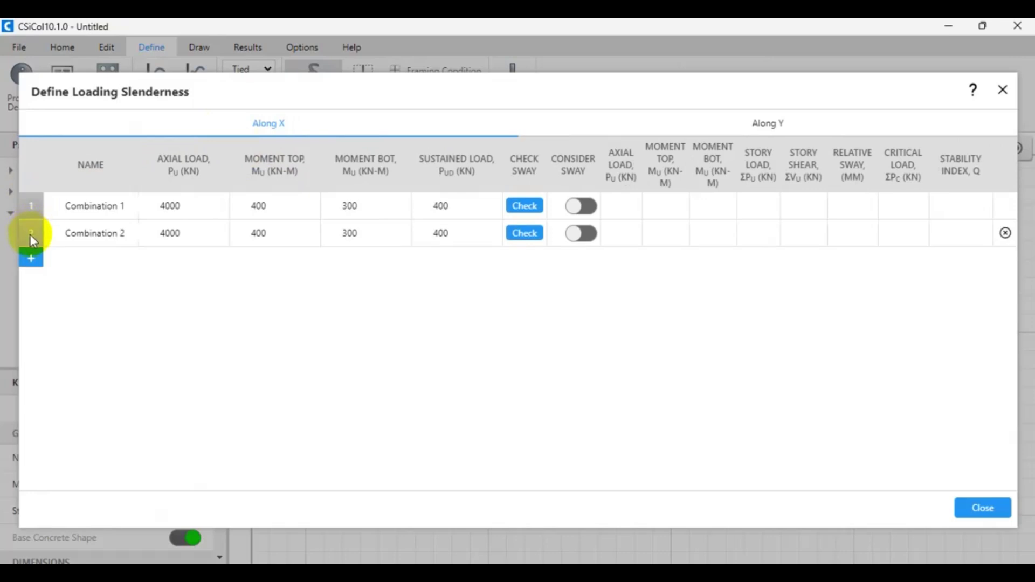
click(30, 261)
click(31, 285)
click(1007, 515)
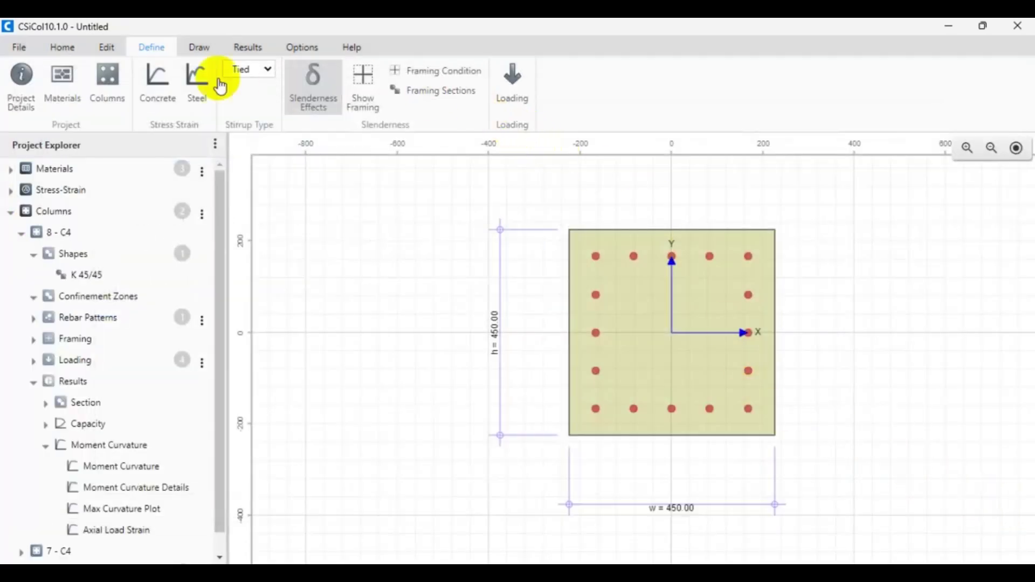
Review the capacity ratios of the 450 mm C4 column for the four load combinations.
click(245, 48)
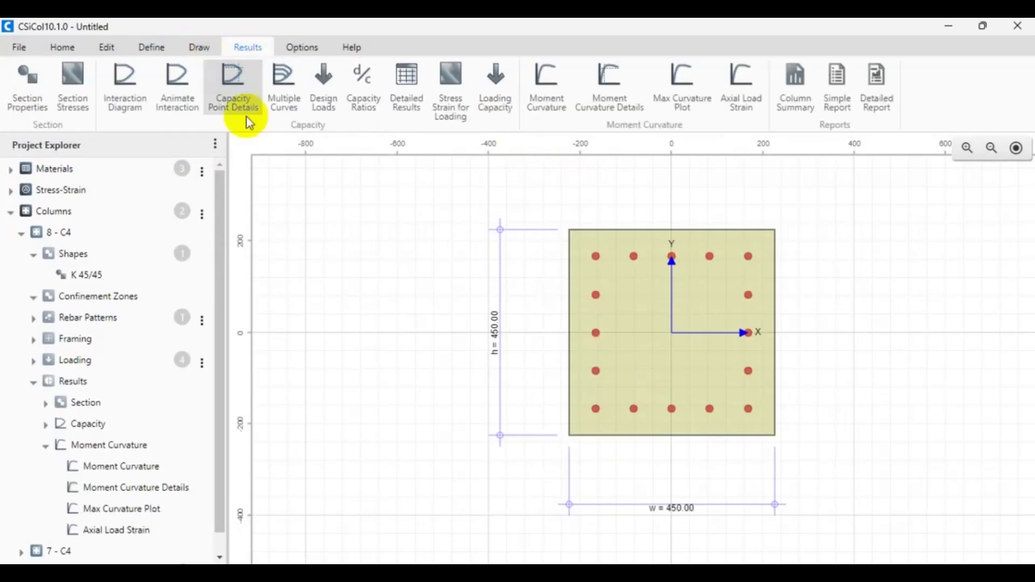
click(363, 81)
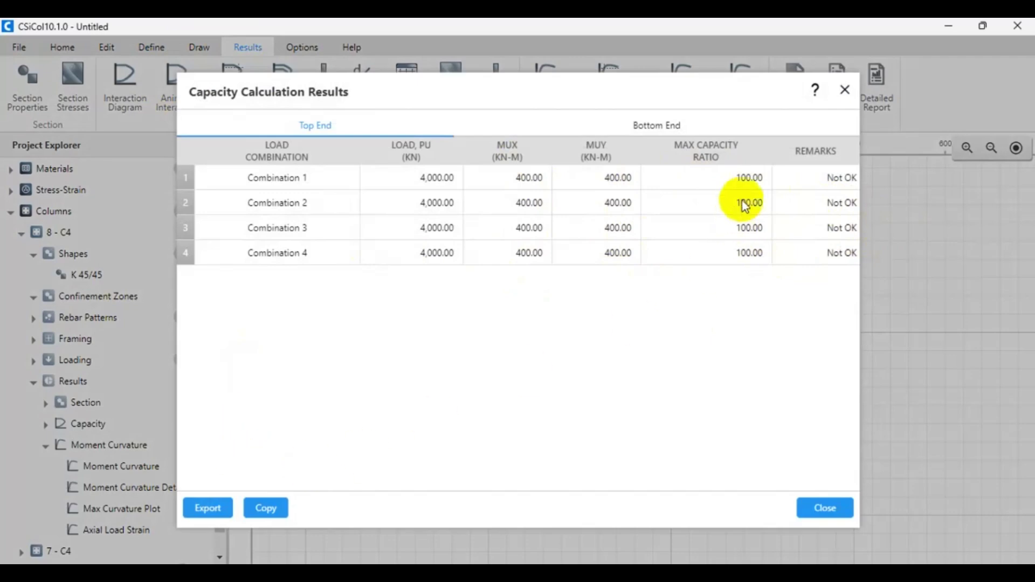
click(845, 89)
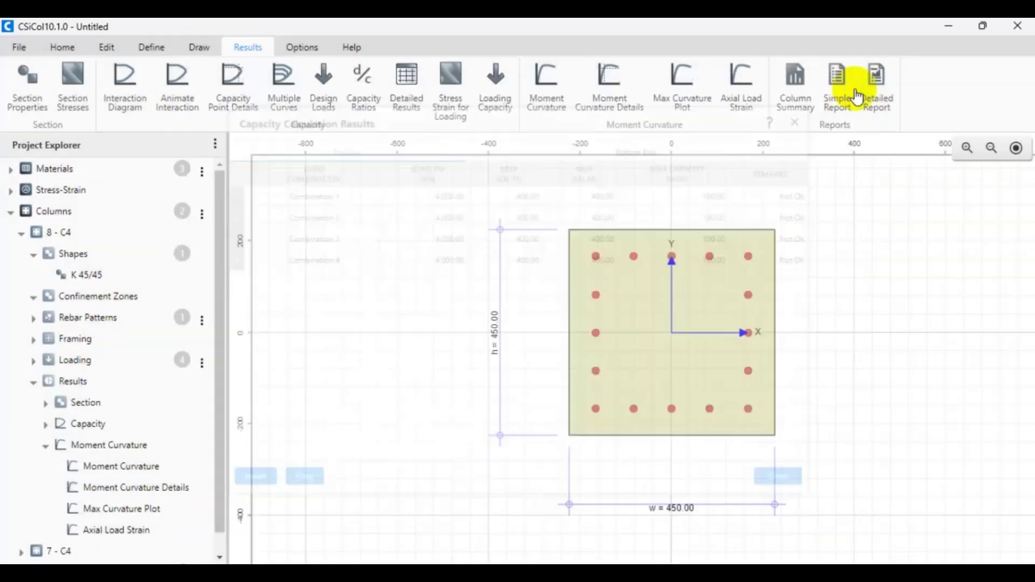
Check the dimensions of column 8 - C4's K 45/45 shape and collapse that column in the project tree.
click(89, 274)
scroll(178, 472, down, 3)
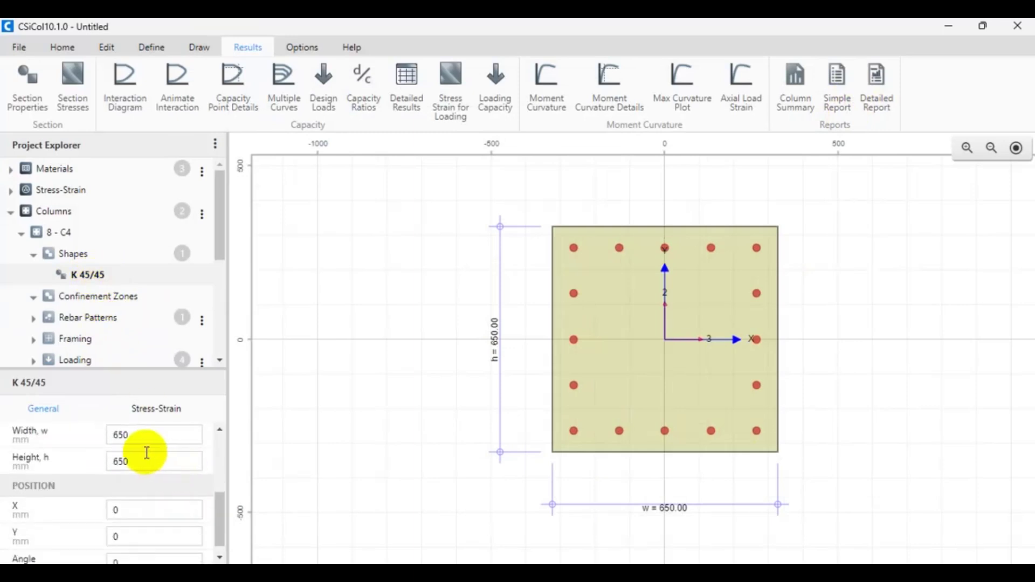
scroll(124, 453, down, 1)
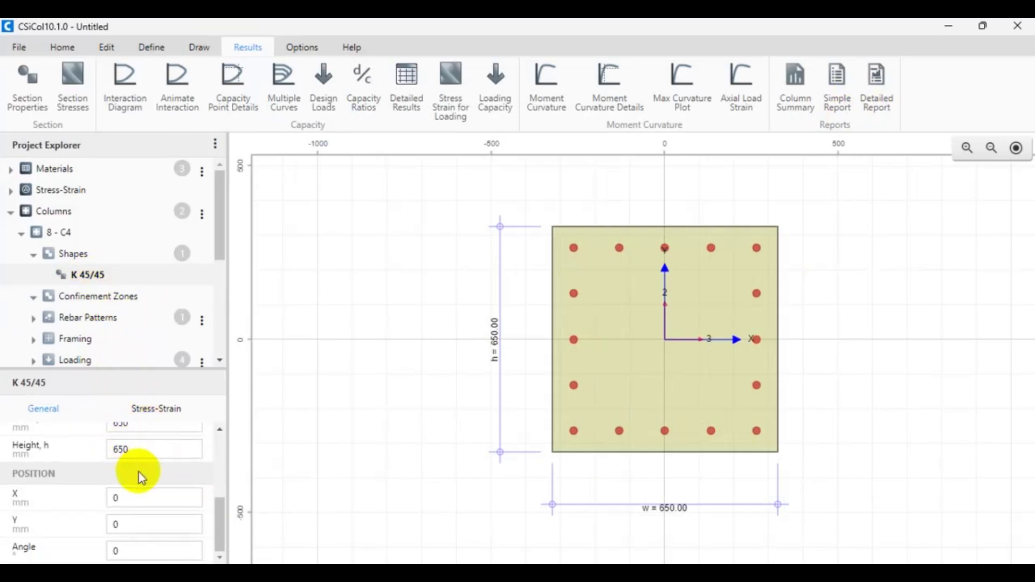
click(56, 230)
scroll(158, 485, down, 1)
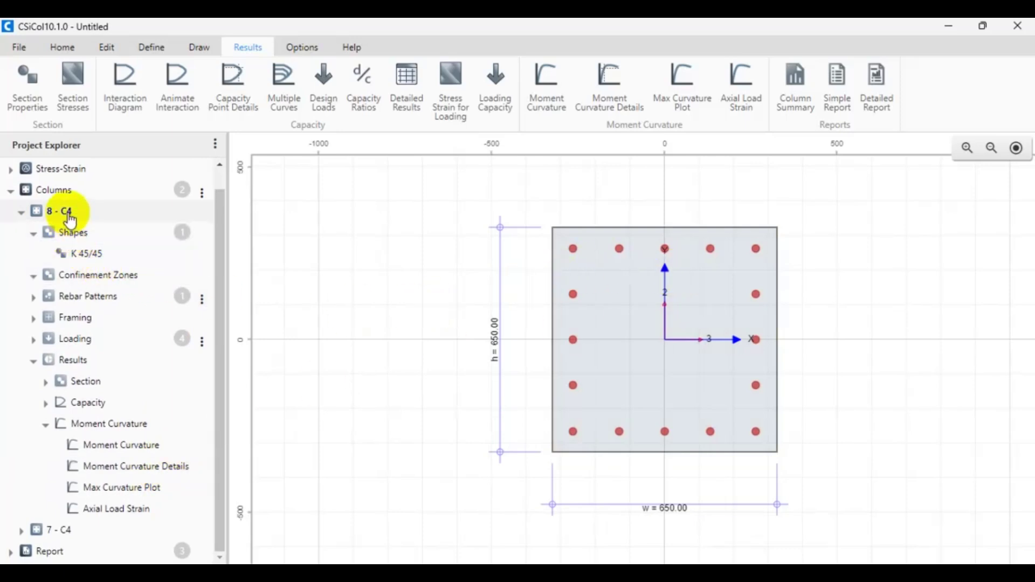
click(23, 212)
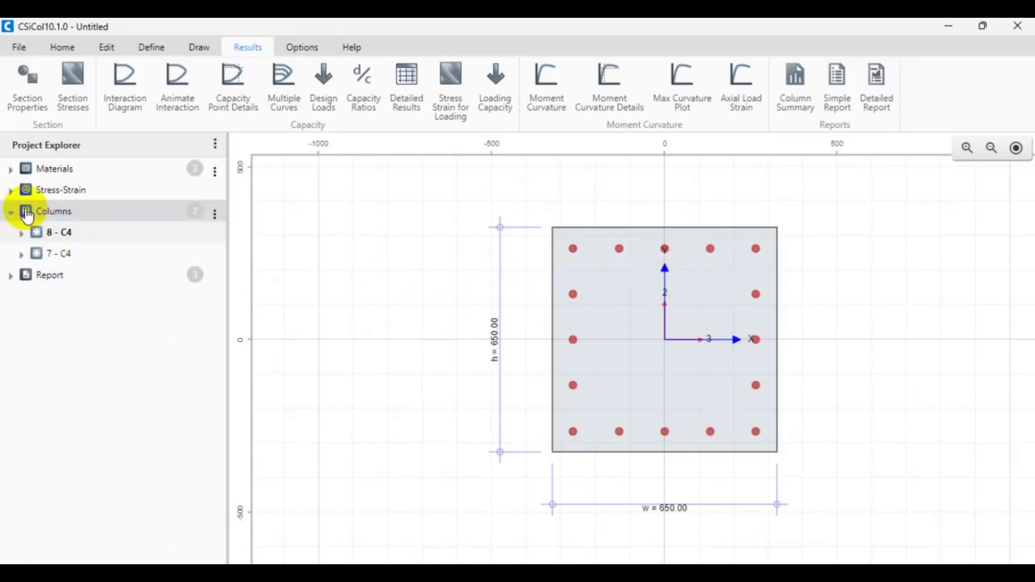
Set the width and height of column 7 - C4's K 45/45 concrete shape to 650 mm.
click(61, 254)
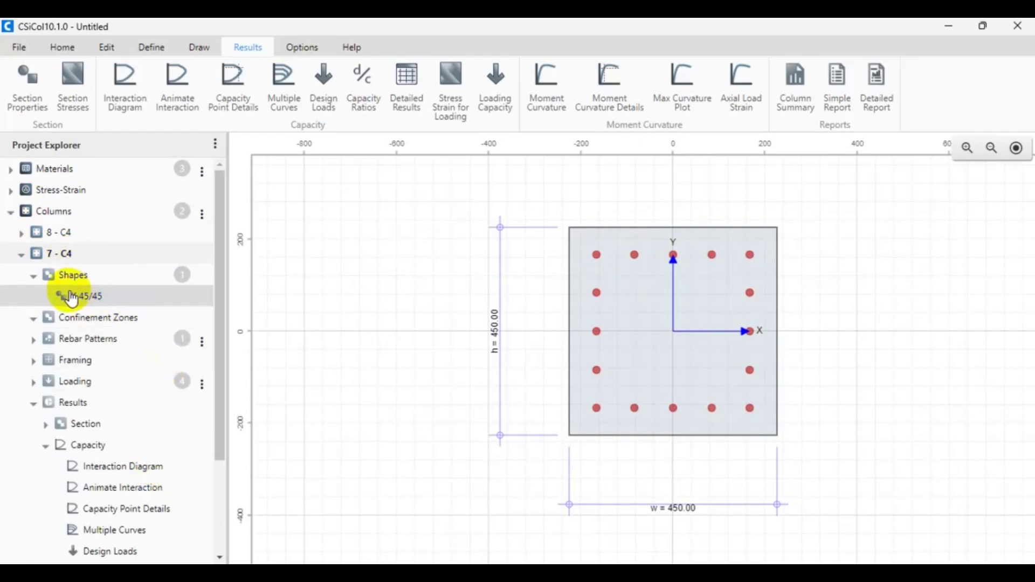
click(123, 307)
scroll(185, 489, down, 5)
scroll(181, 487, up, 2)
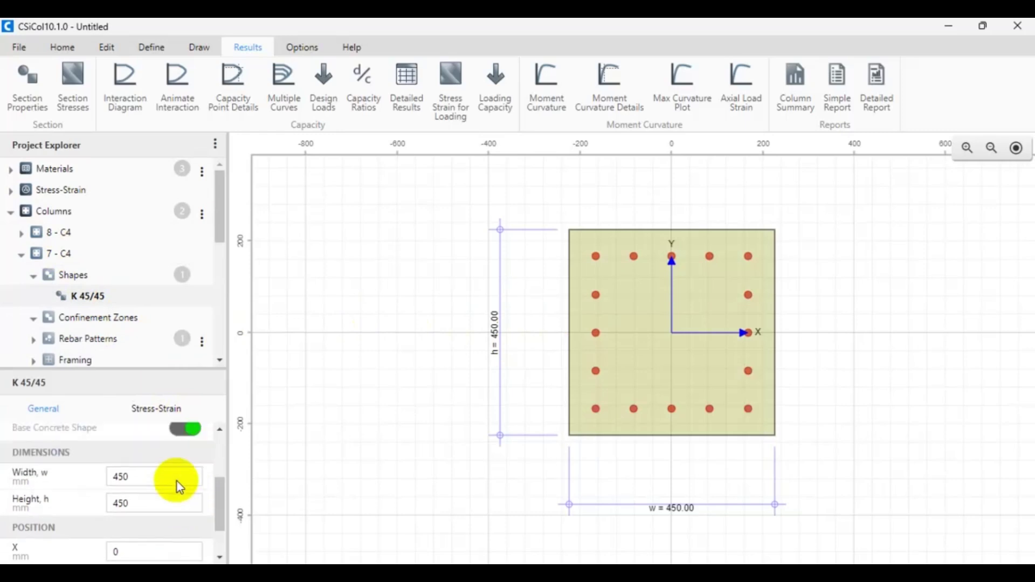
scroll(179, 487, up, 1)
double_click(145, 497)
text(650)
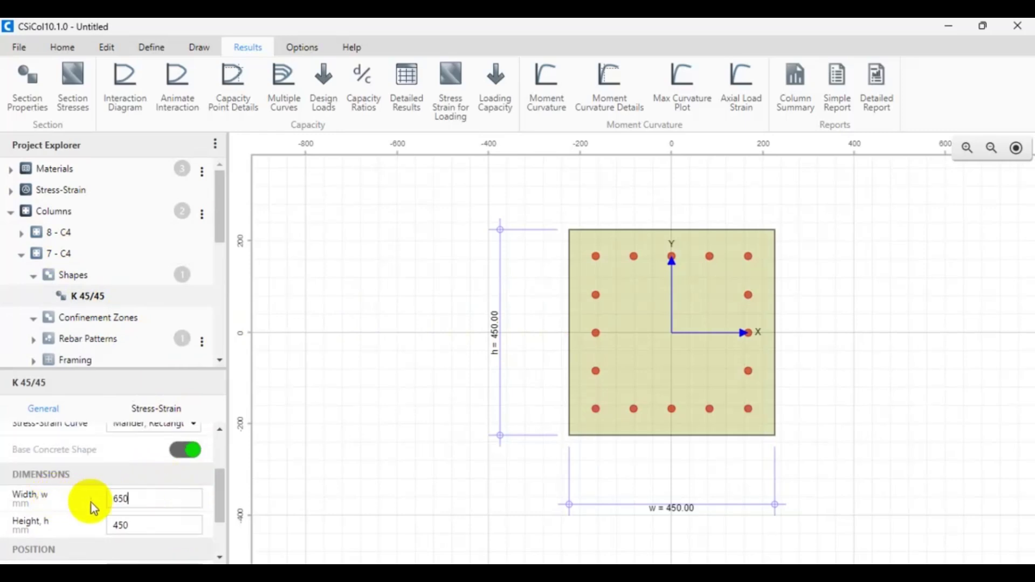
double_click(125, 525)
text(650)
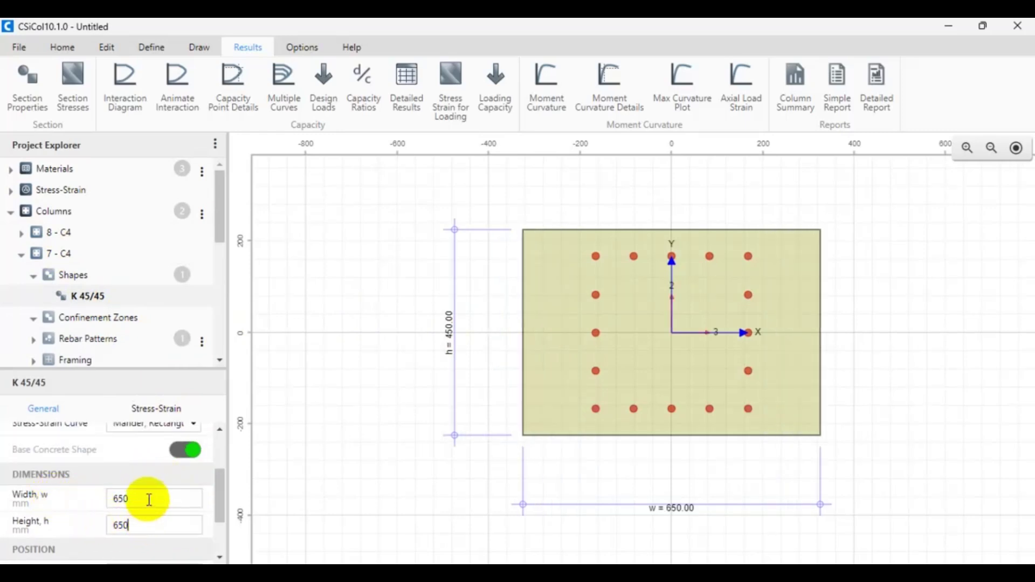
click(145, 496)
Change column 7 - C4's corner, Along 2 and Along 3 rebars to d 22.
click(595, 261)
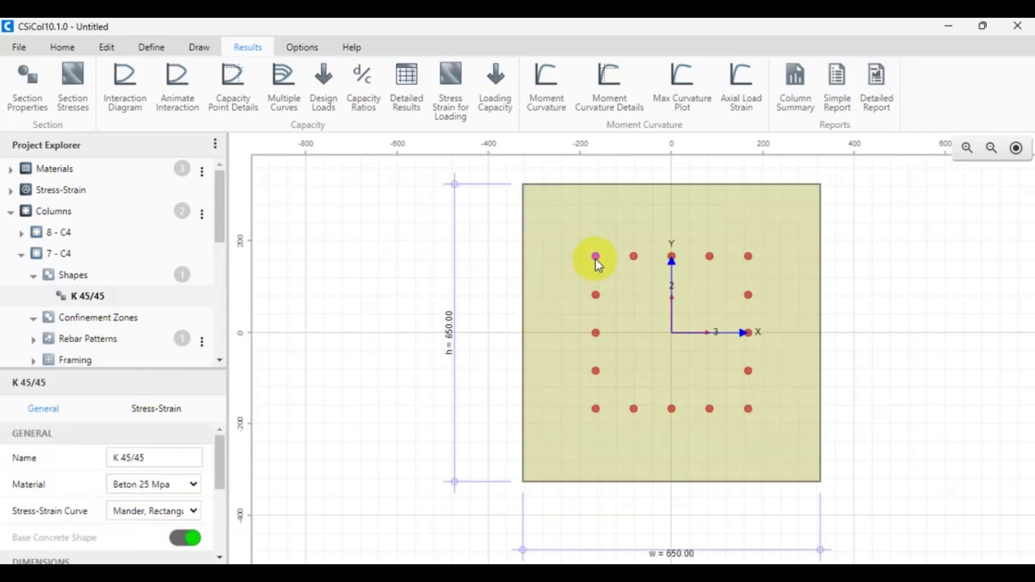
drag(218, 427, 215, 455)
click(192, 434)
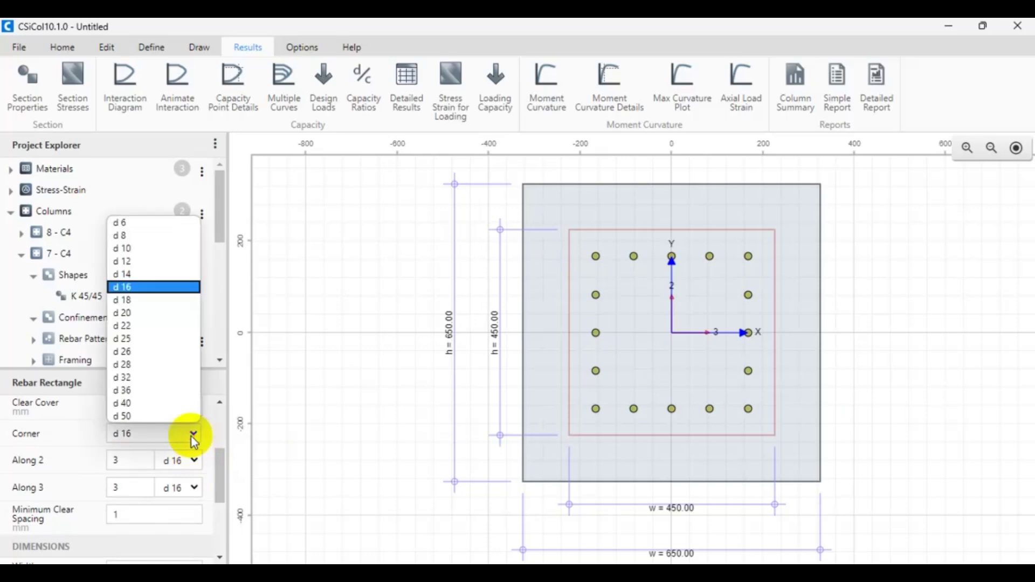
click(127, 325)
click(192, 459)
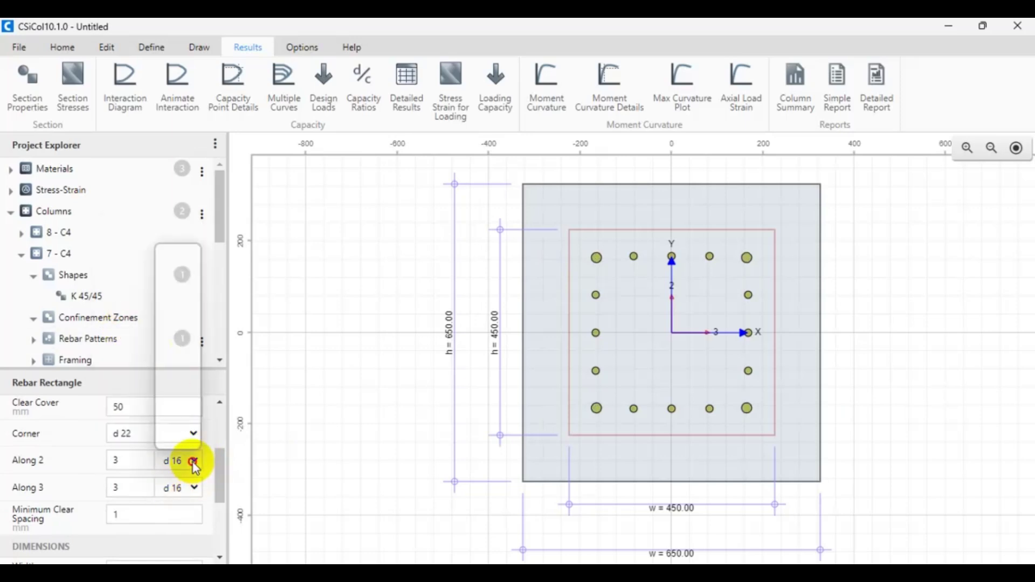
click(178, 352)
click(193, 487)
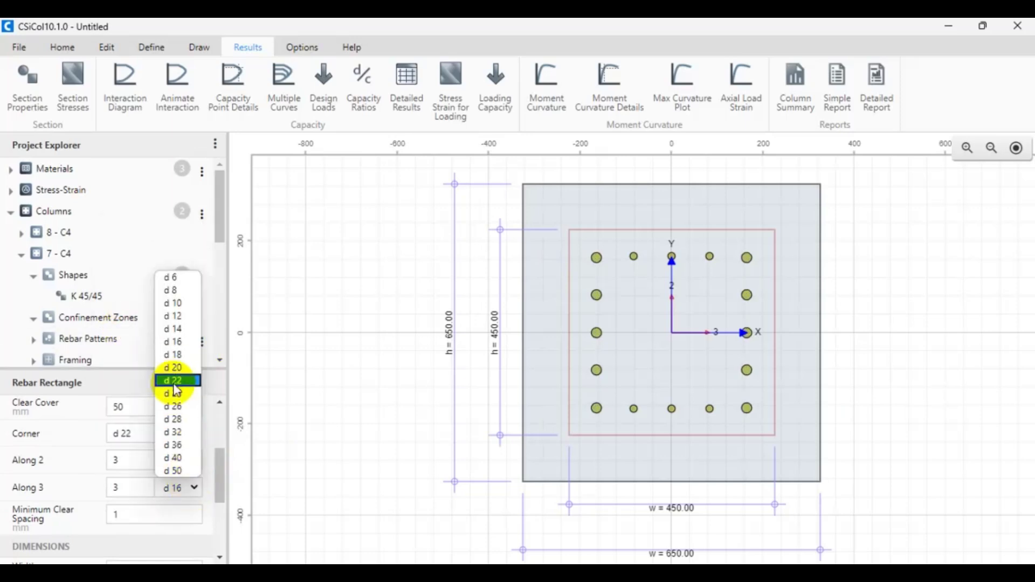
click(173, 380)
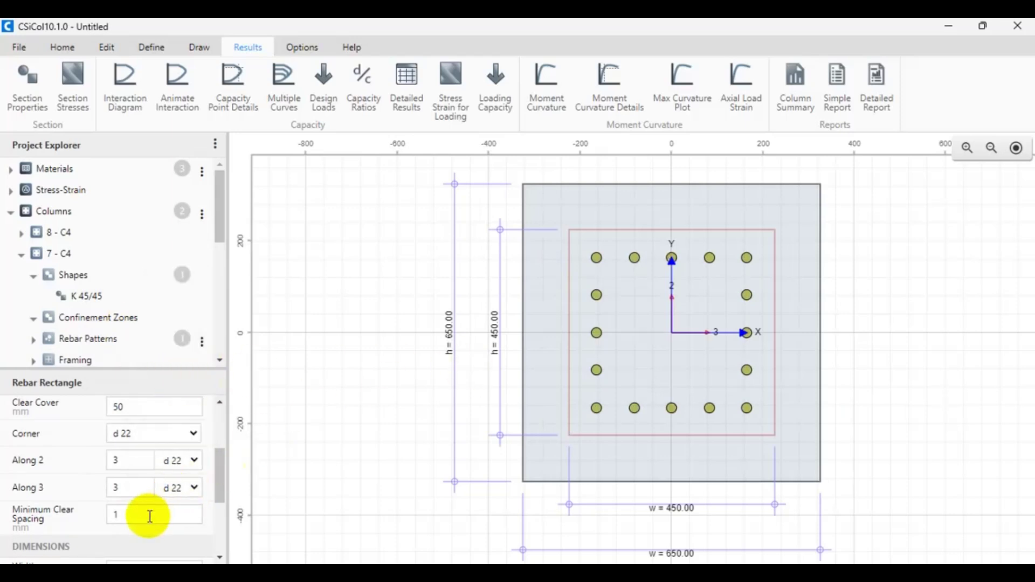
Set the width and height of column 7 - C4's rebar rectangle to 650 mm and recheck its capacity ratios.
scroll(148, 506, down, 3)
double_click(143, 422)
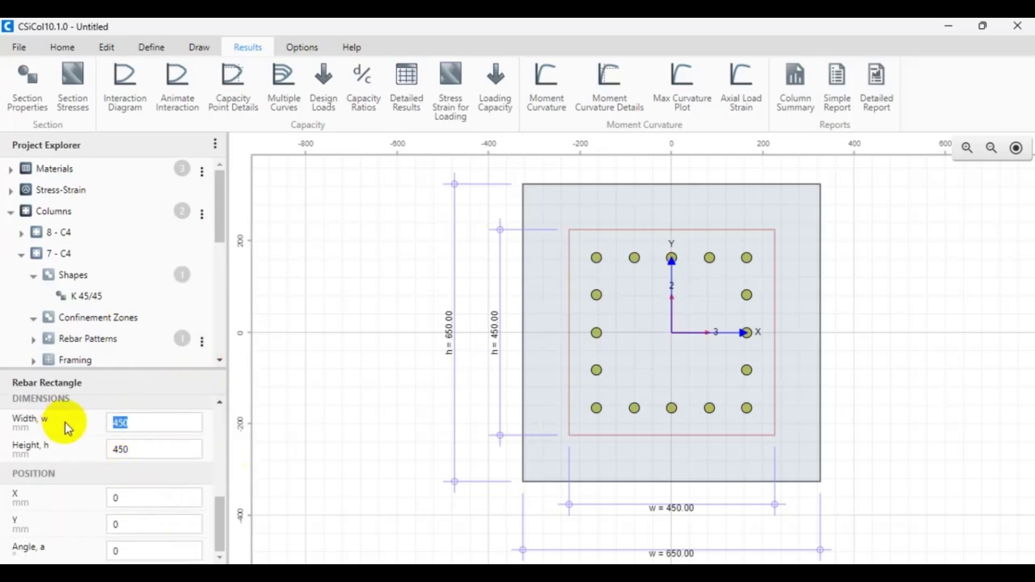
text(650)
double_click(139, 450)
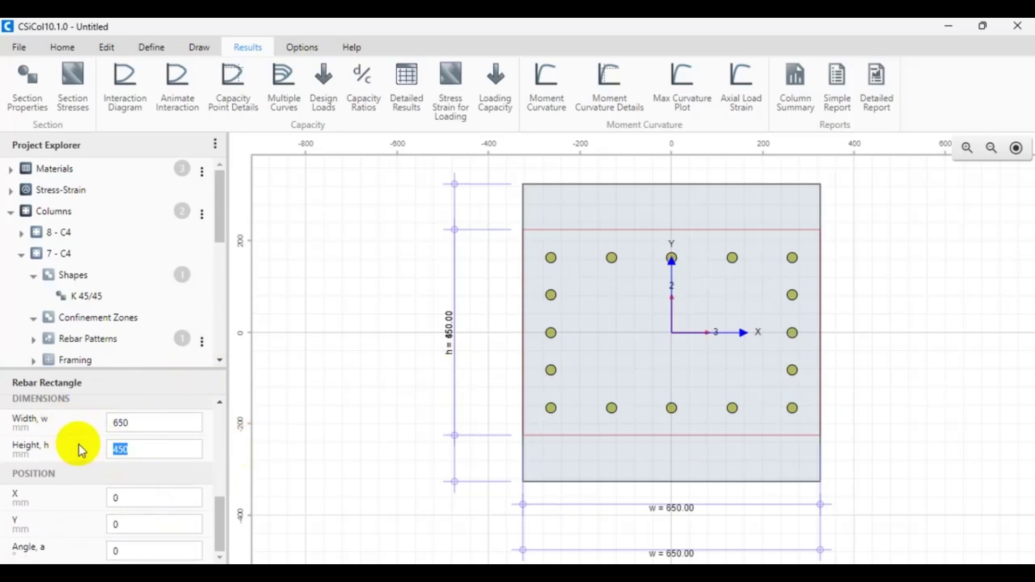
text(650)
click(157, 425)
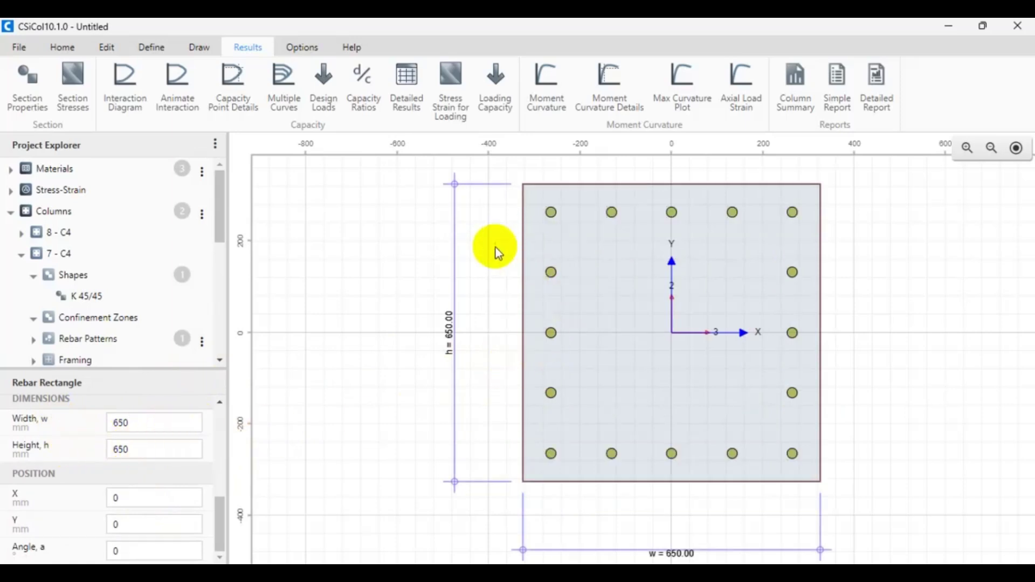
click(371, 85)
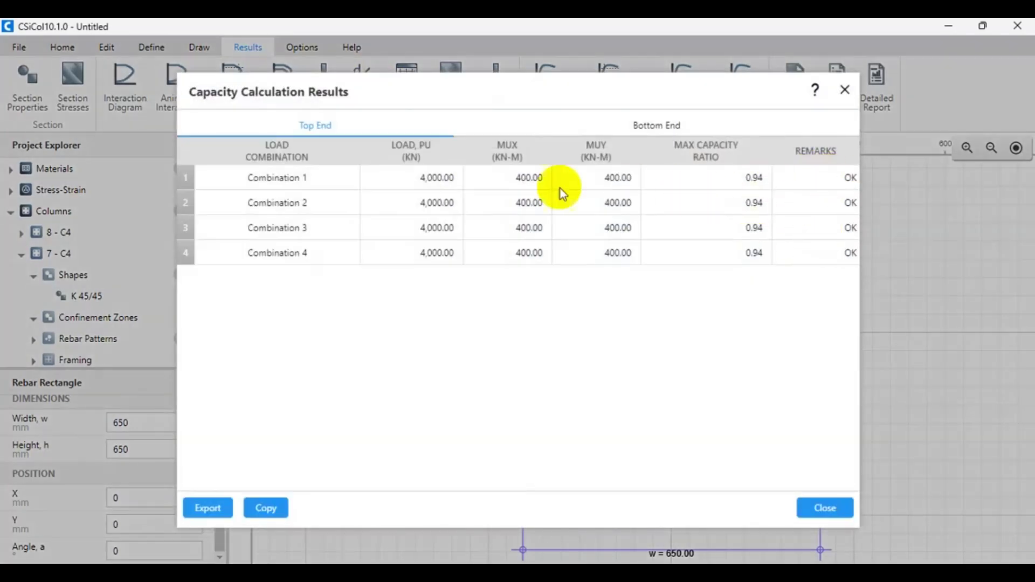
Check column 7 - C4's capacity ratios at the bottom end and close the capacity calculation results.
click(635, 140)
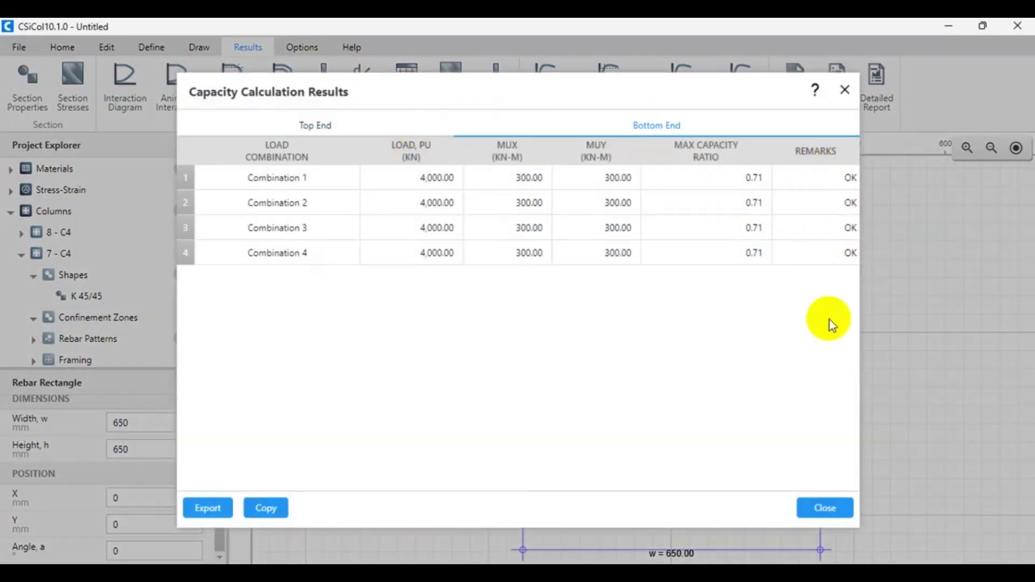
click(839, 509)
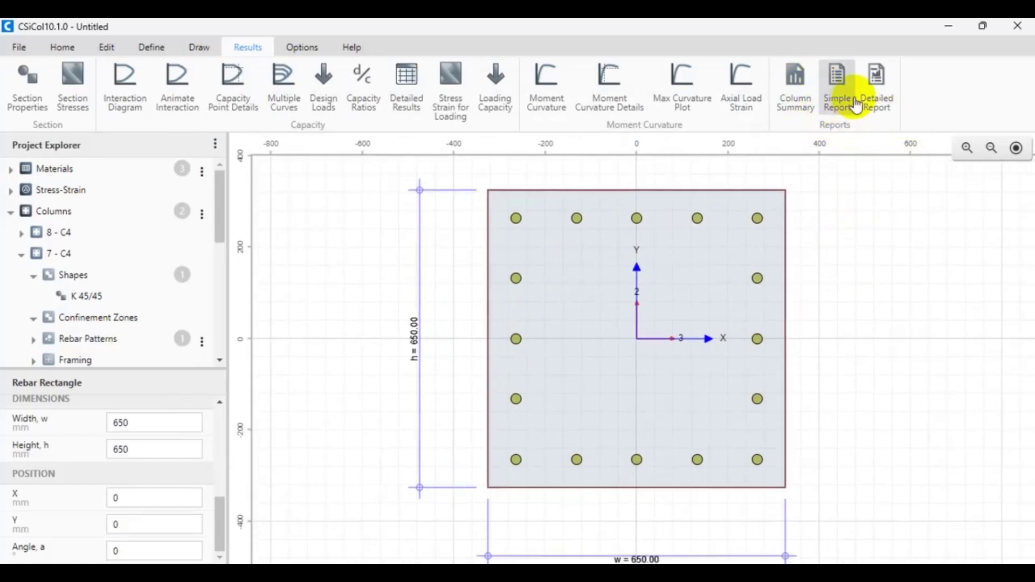
Generate the simple report and review the section properties, rebars, materials and governing loads of columns 8 - C4 and 7 - C4.
click(840, 108)
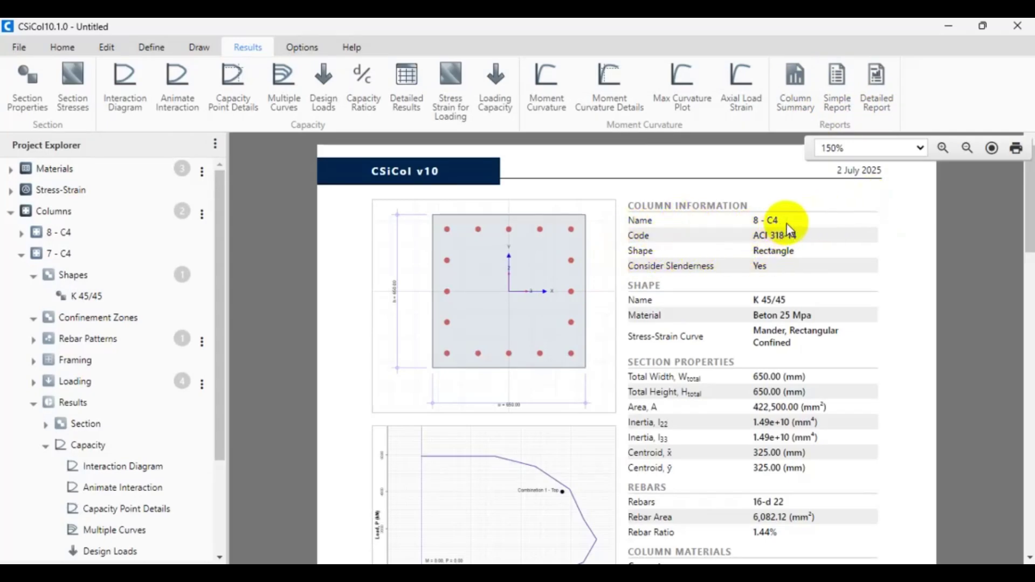
scroll(776, 302, down, 5)
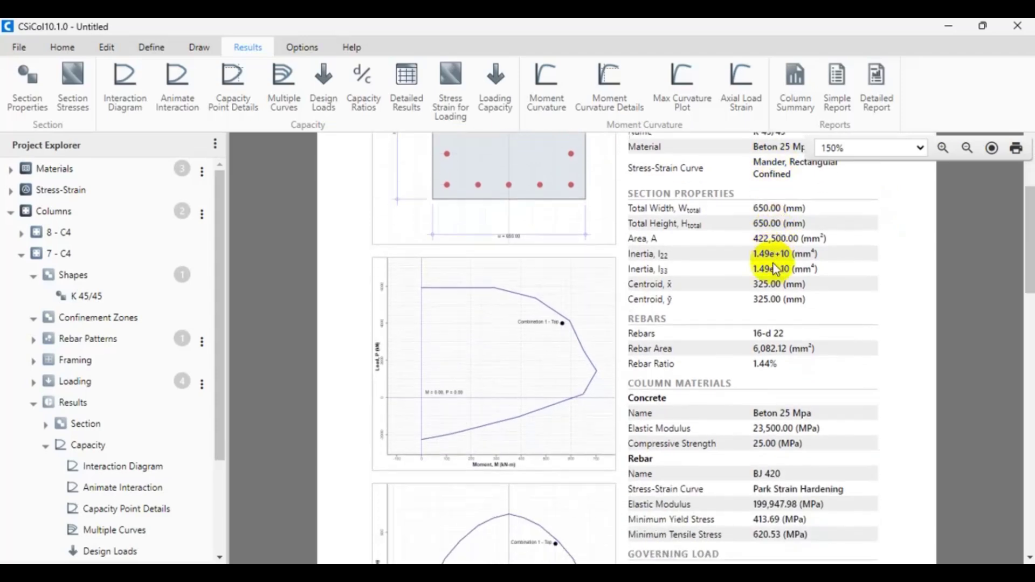
scroll(775, 268, down, 10)
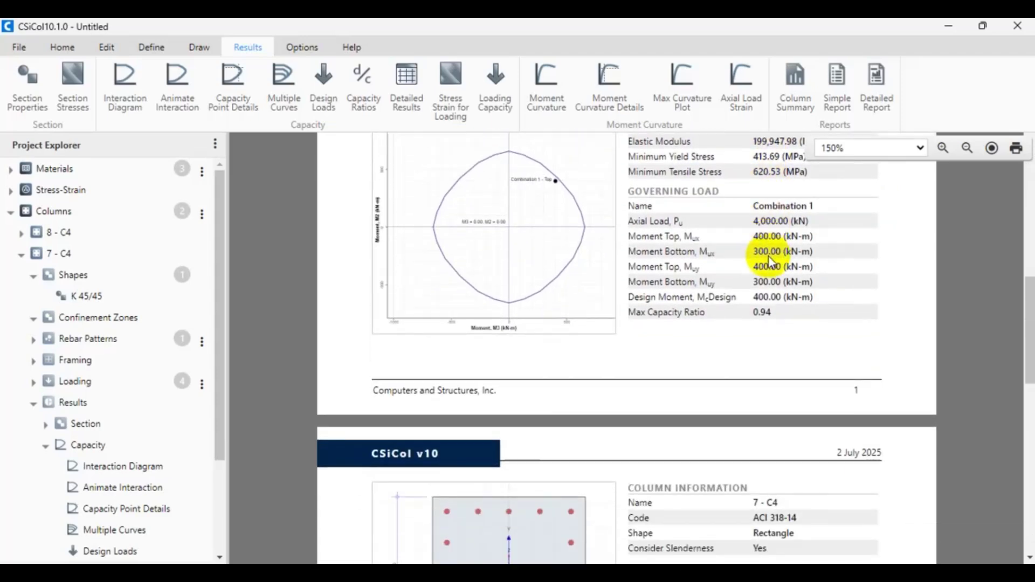
scroll(769, 257, down, 2)
scroll(784, 427, down, 4)
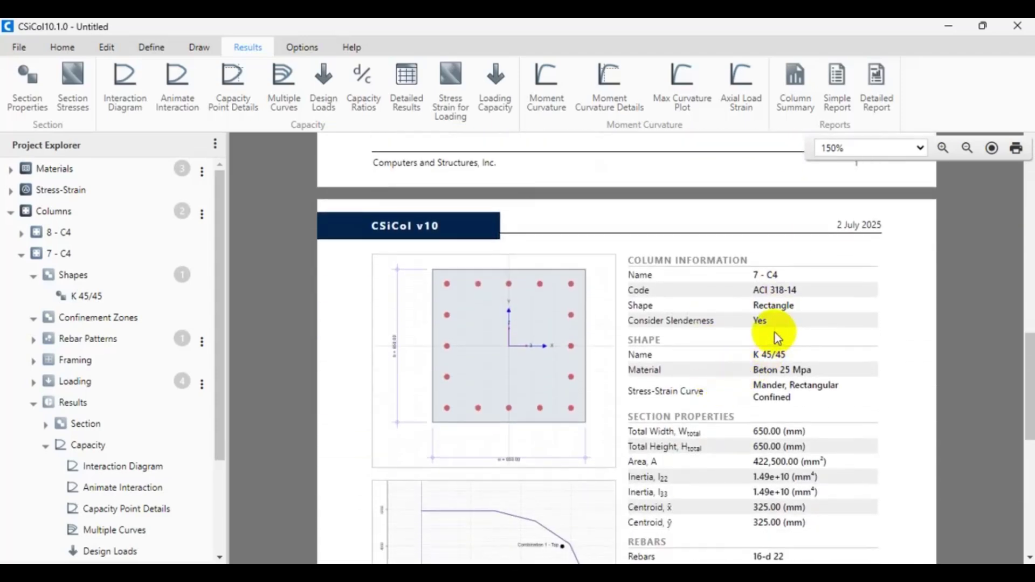
scroll(749, 389, down, 11)
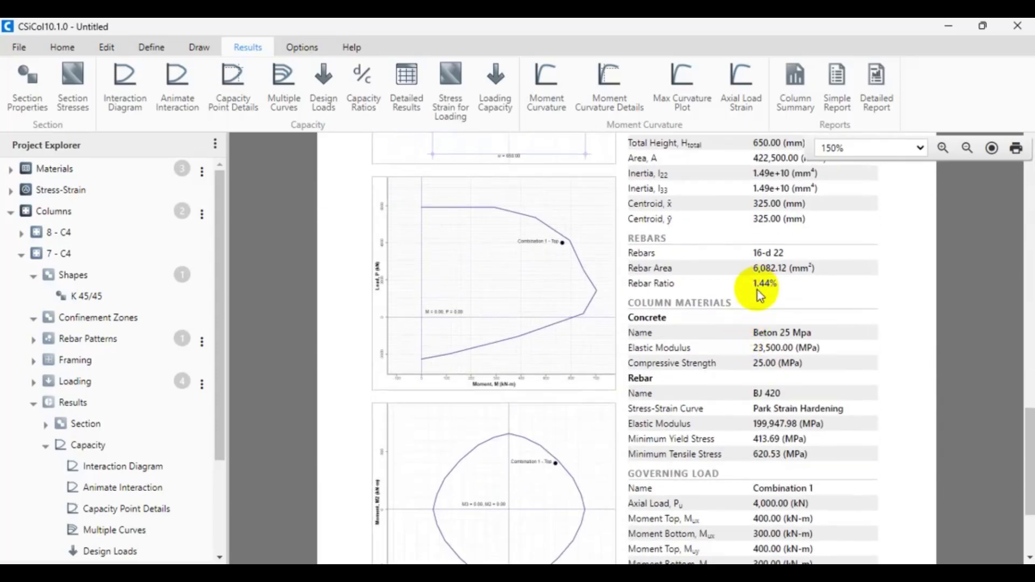
scroll(753, 318, down, 1)
scroll(752, 318, down, 11)
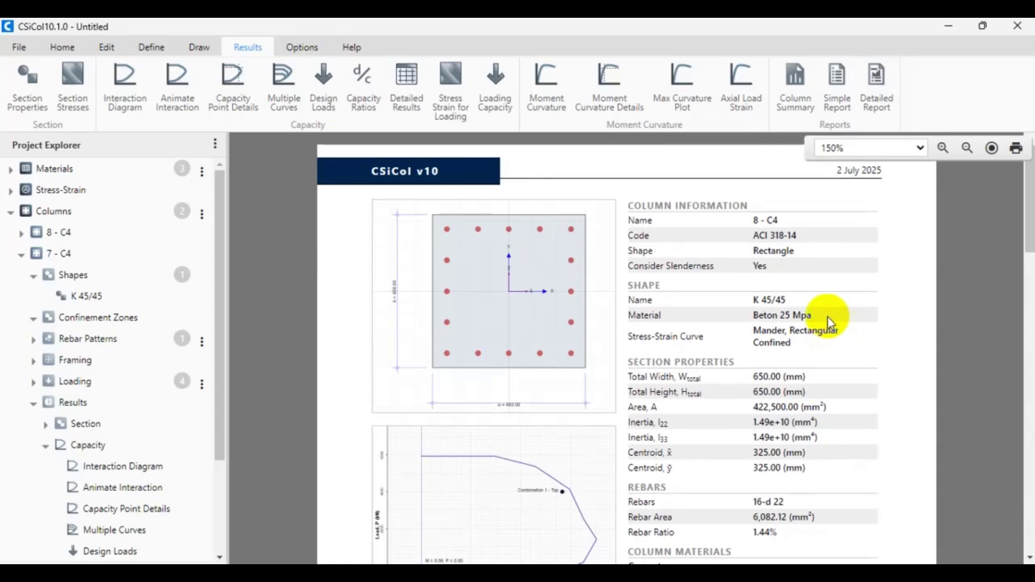
scroll(692, 307, down, 4)
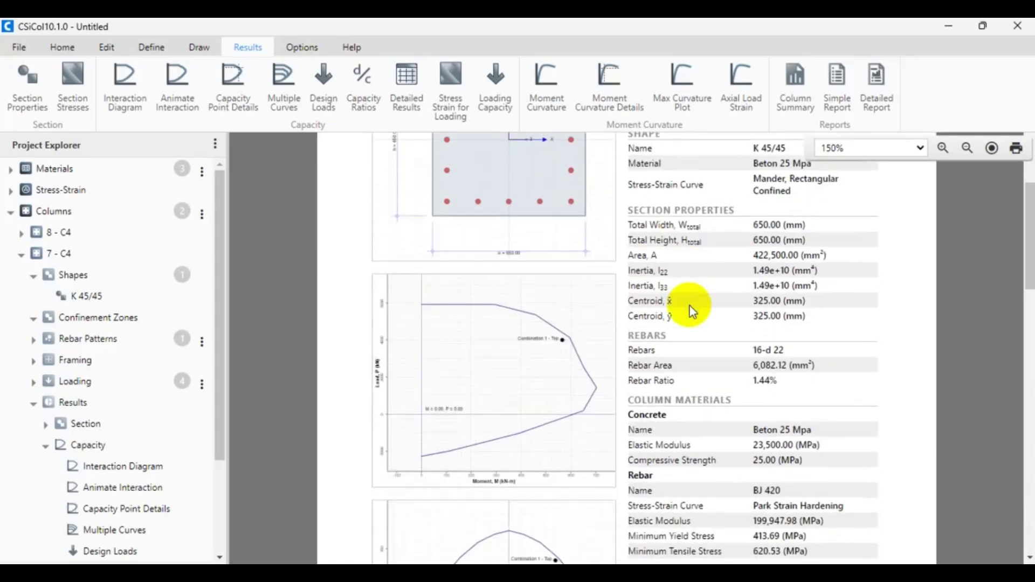
scroll(707, 319, up, 4)
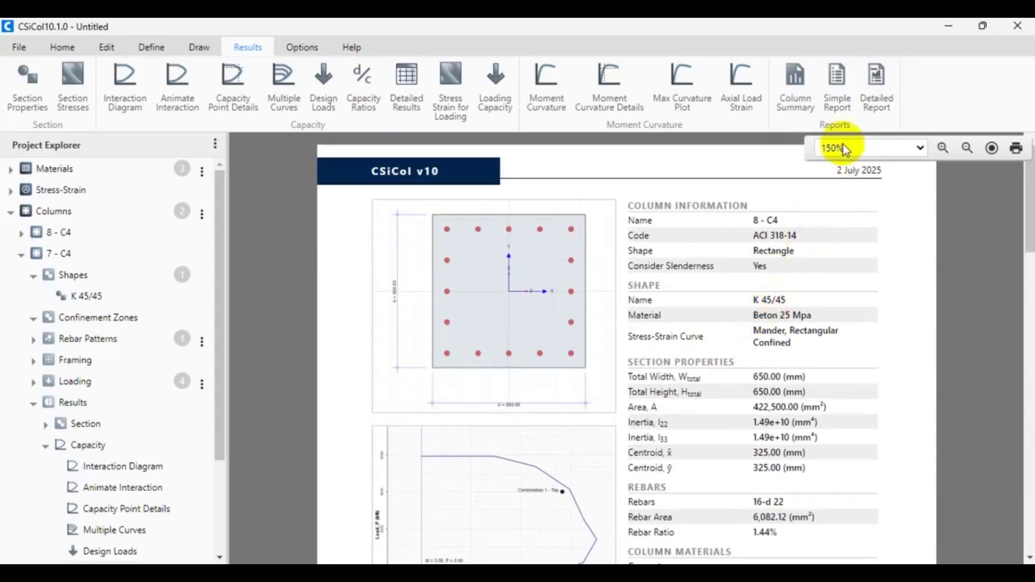
Generate the detailed report and review column 8 - C4's section diagram, materials, stress-strain models and section shapes.
click(876, 86)
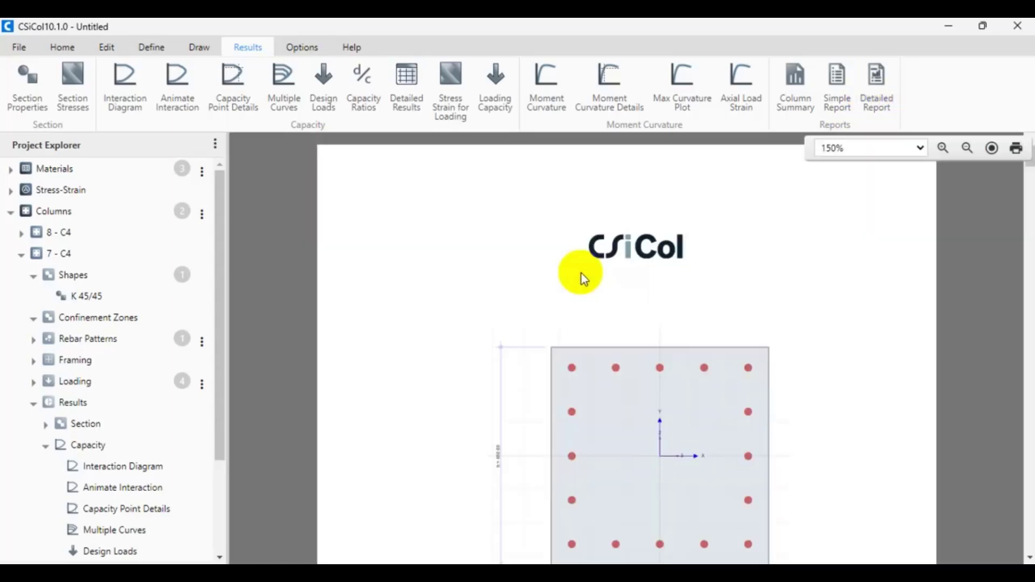
scroll(707, 401, down, 15)
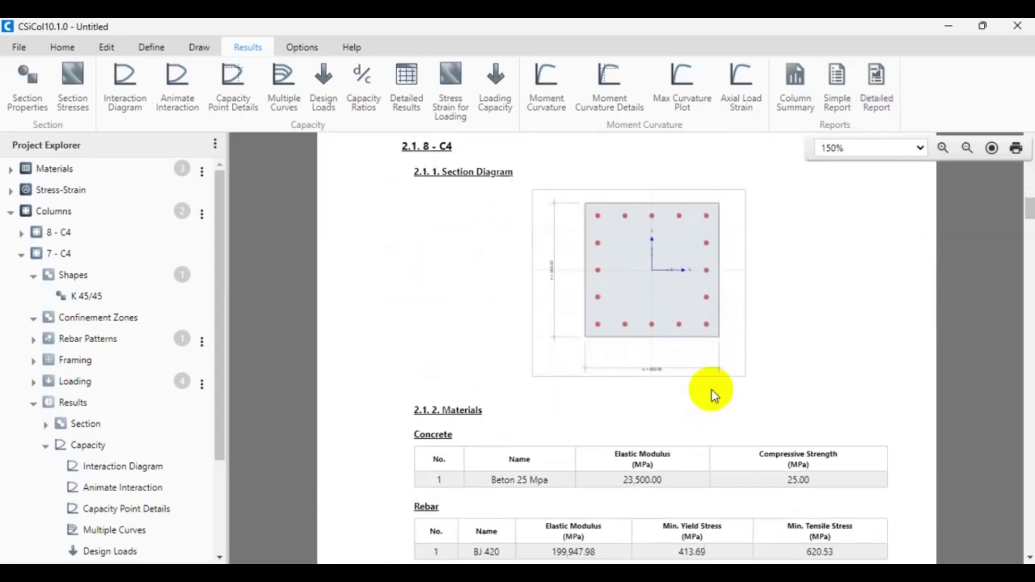
scroll(616, 349, down, 3)
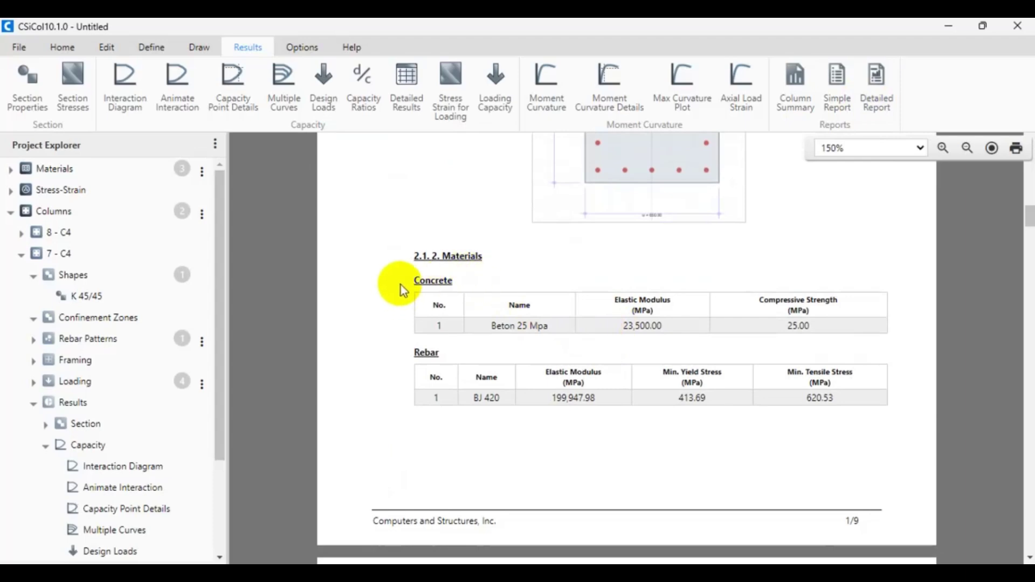
scroll(692, 291, down, 2)
scroll(646, 294, down, 3)
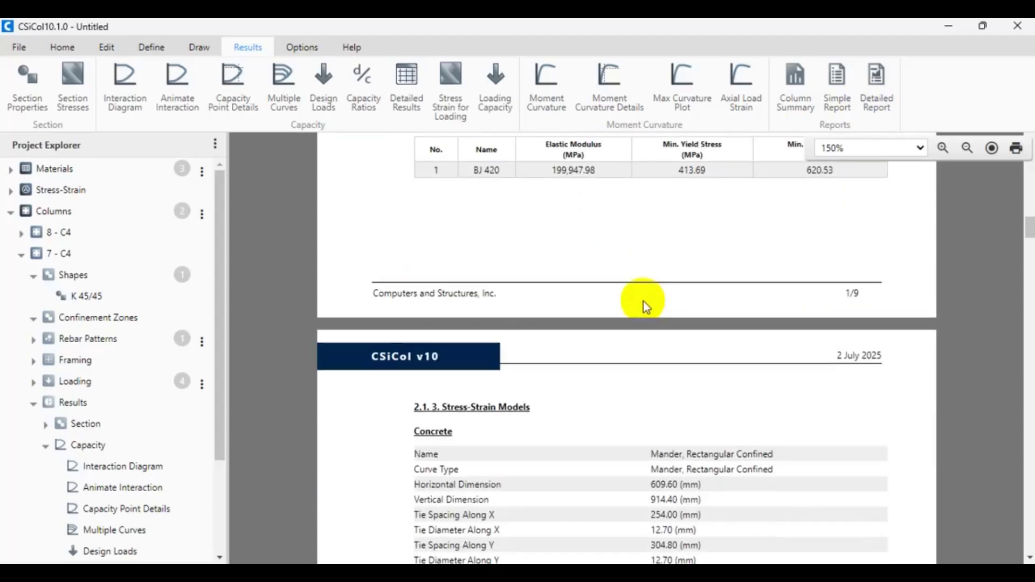
scroll(539, 402, down, 2)
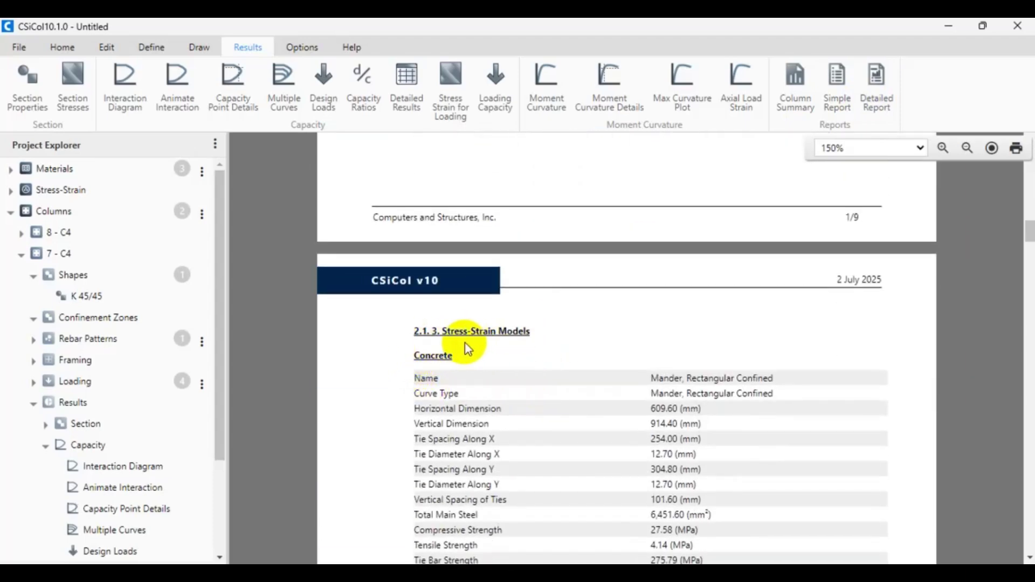
scroll(615, 345, down, 3)
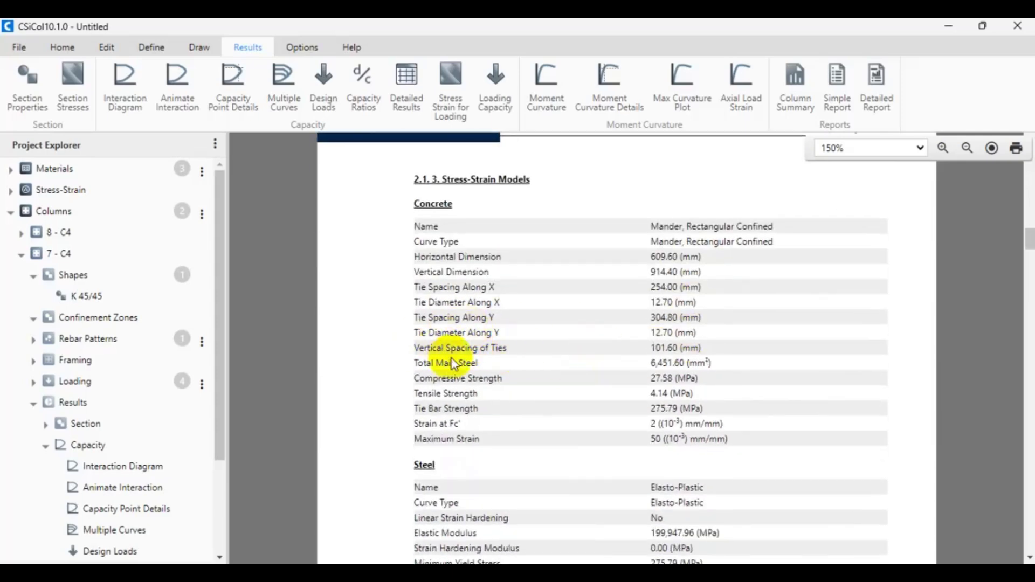
scroll(452, 360, down, 3)
scroll(453, 342, down, 3)
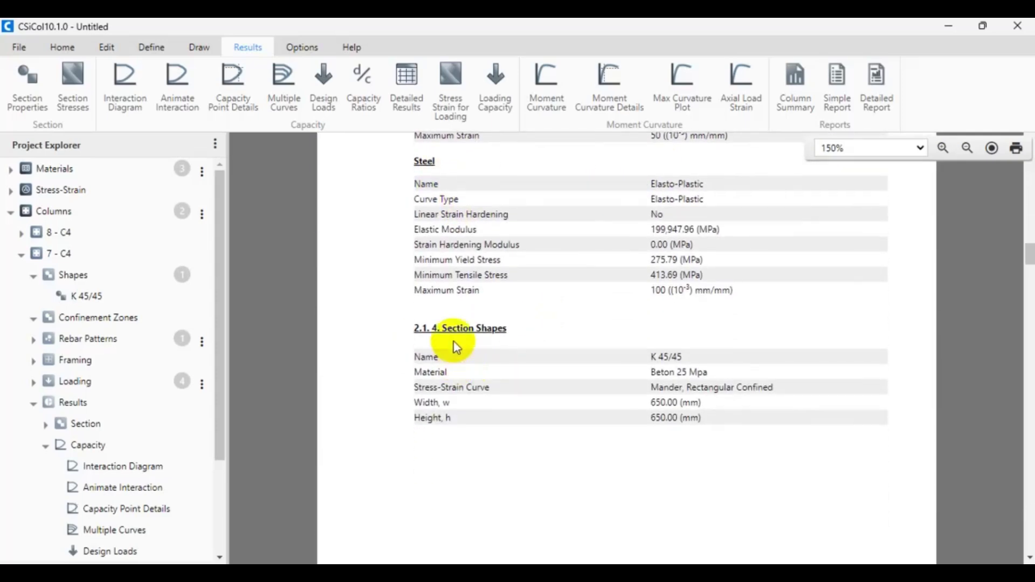
Review the detailed report's rebar, section property, framing and loading tables through to column 7 - C4.
scroll(716, 341, down, 5)
scroll(560, 445, down, 15)
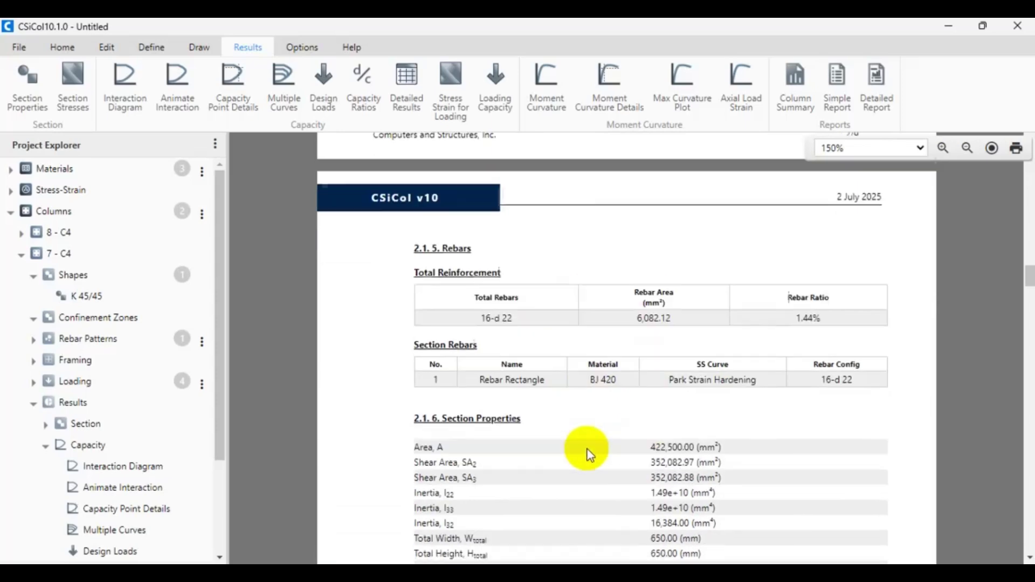
scroll(723, 383, down, 15)
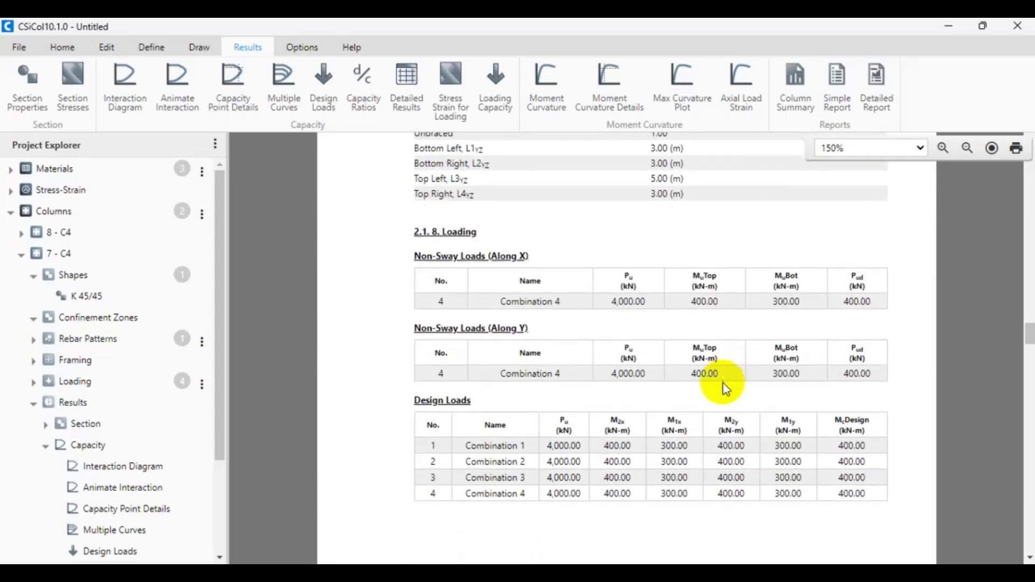
scroll(725, 388, down, 15)
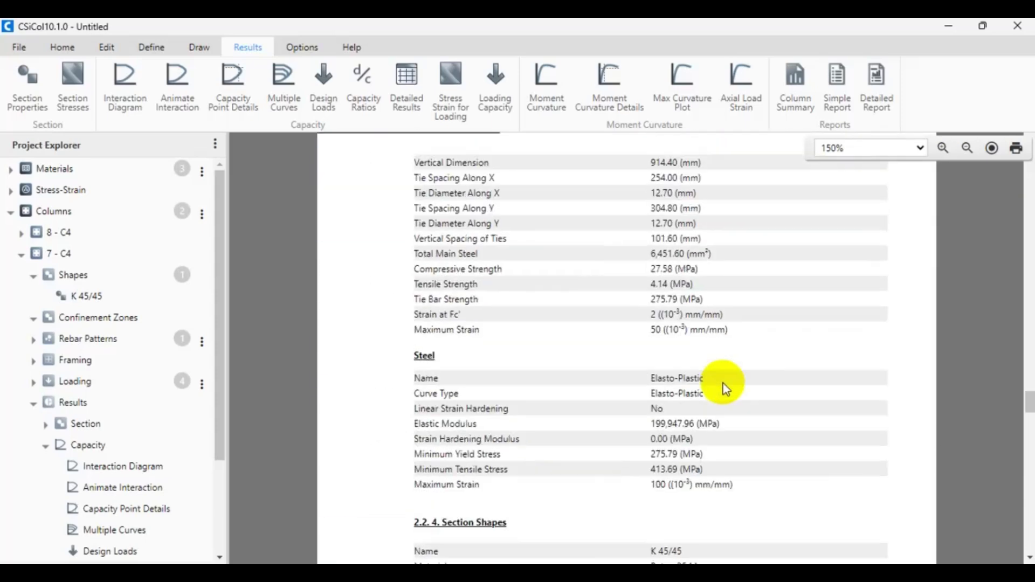
scroll(723, 385, down, 10)
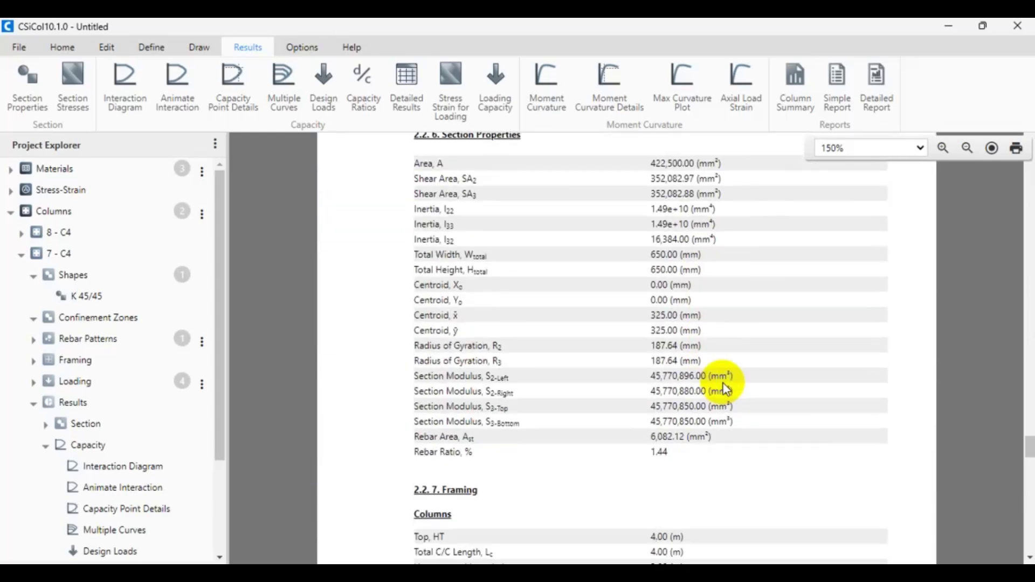
click(60, 47)
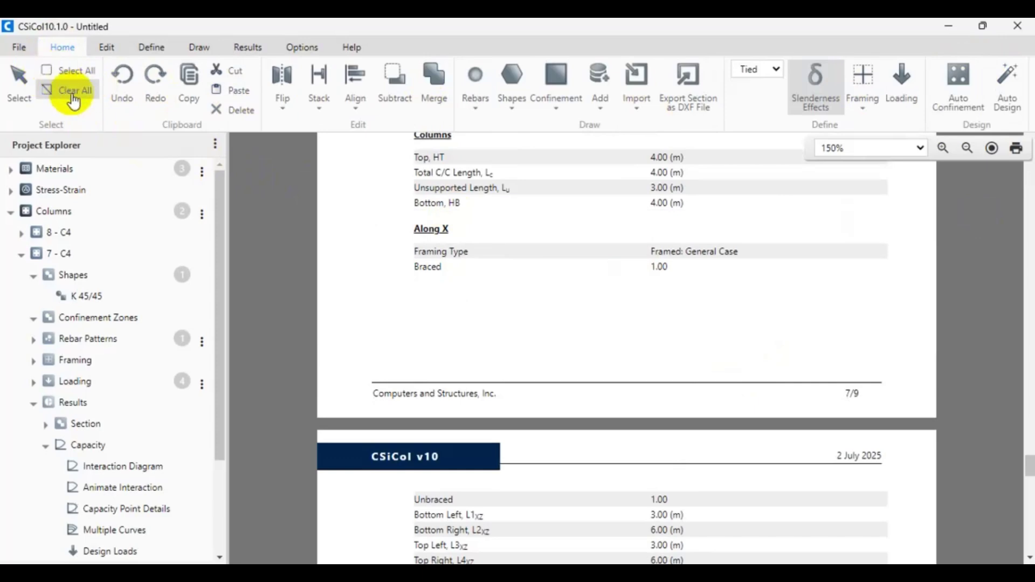
click(303, 52)
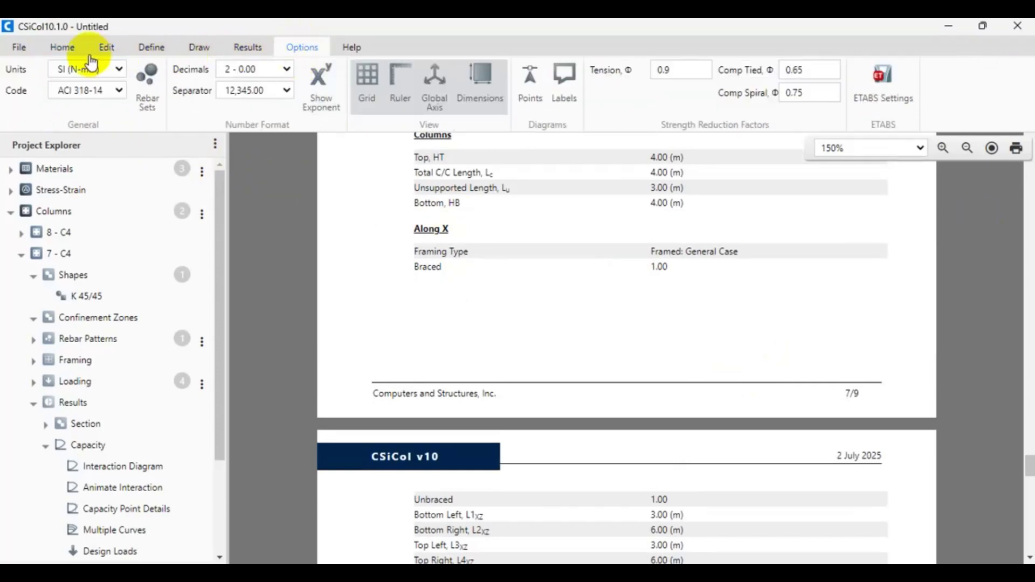
click(67, 54)
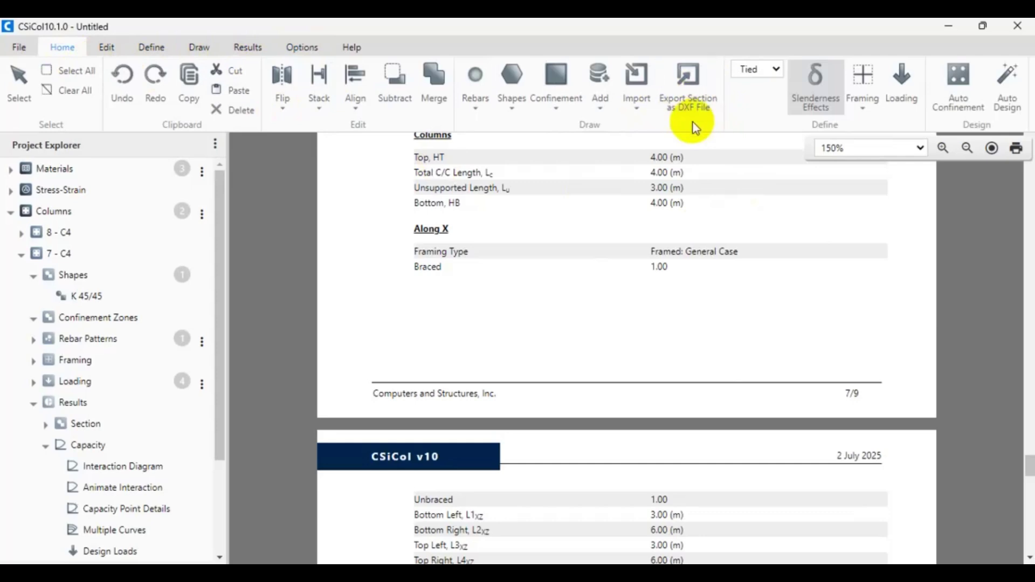
Return to the detailed report's cover and reread it from the project information through column 8 - C4's framing data.
scroll(560, 371, up, 10)
scroll(560, 370, up, 15)
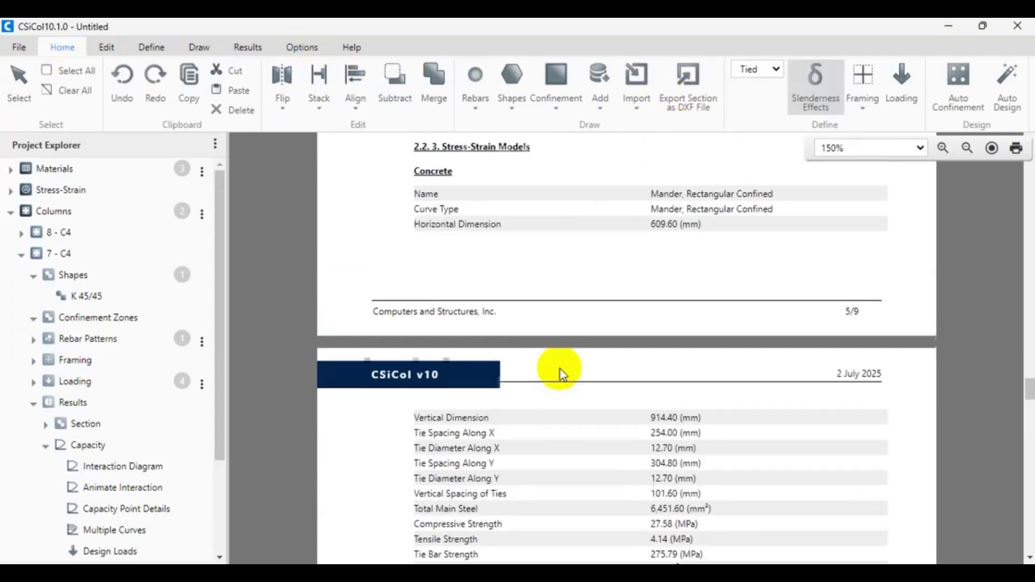
drag(1030, 383, 1027, 159)
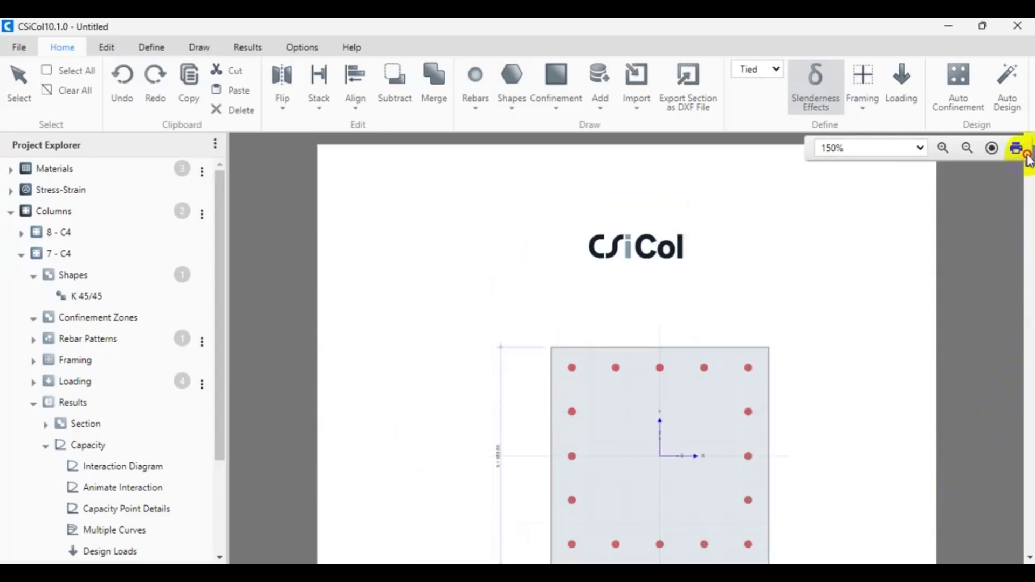
scroll(544, 302, down, 10)
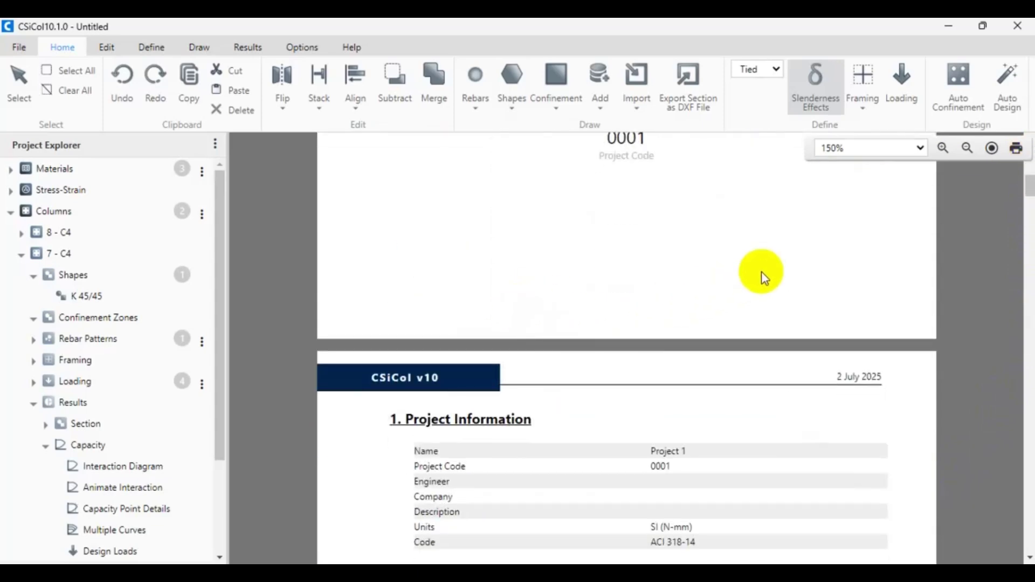
scroll(630, 289, down, 12)
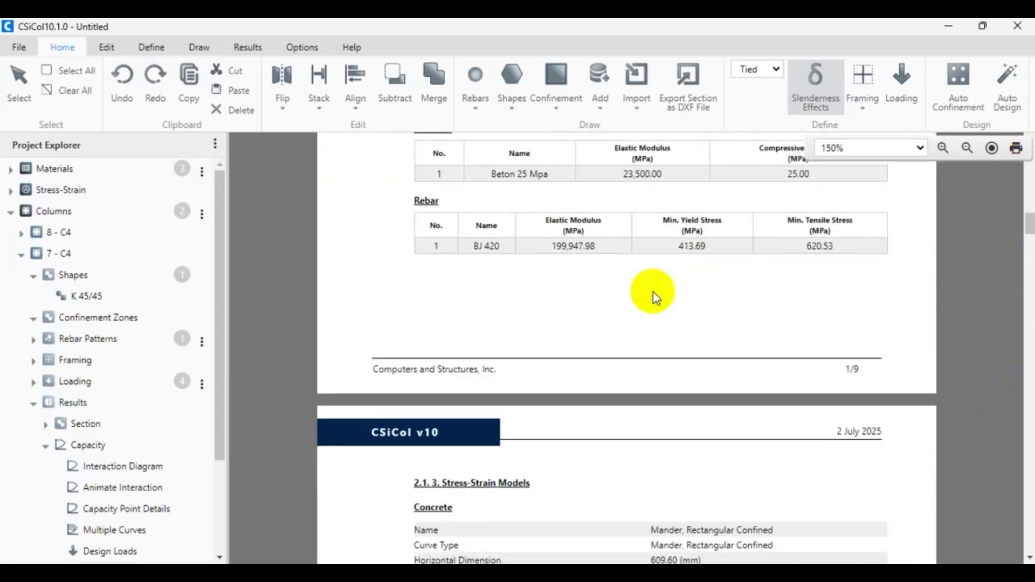
scroll(654, 295, down, 5)
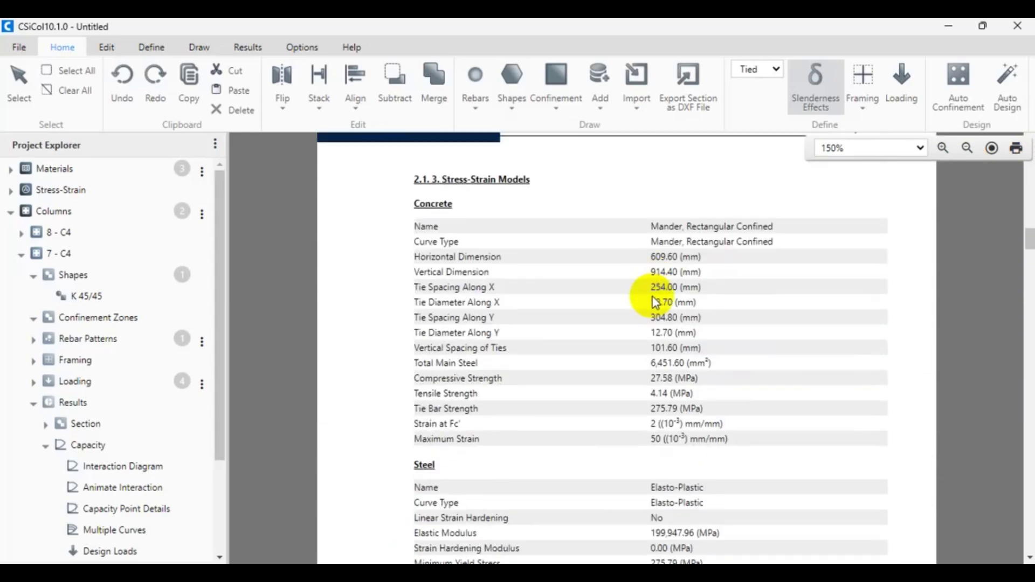
scroll(588, 308, down, 4)
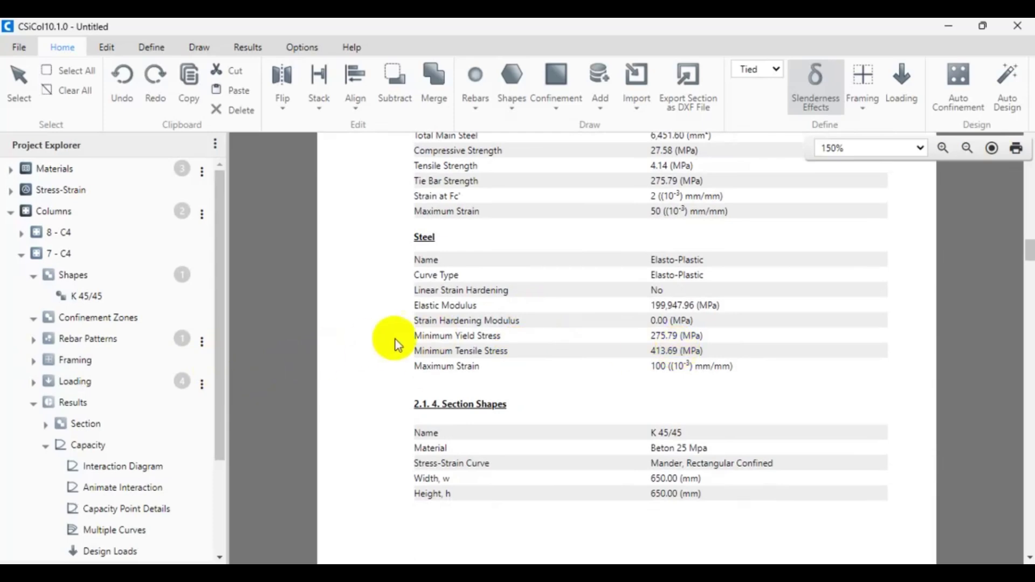
scroll(610, 364, down, 18)
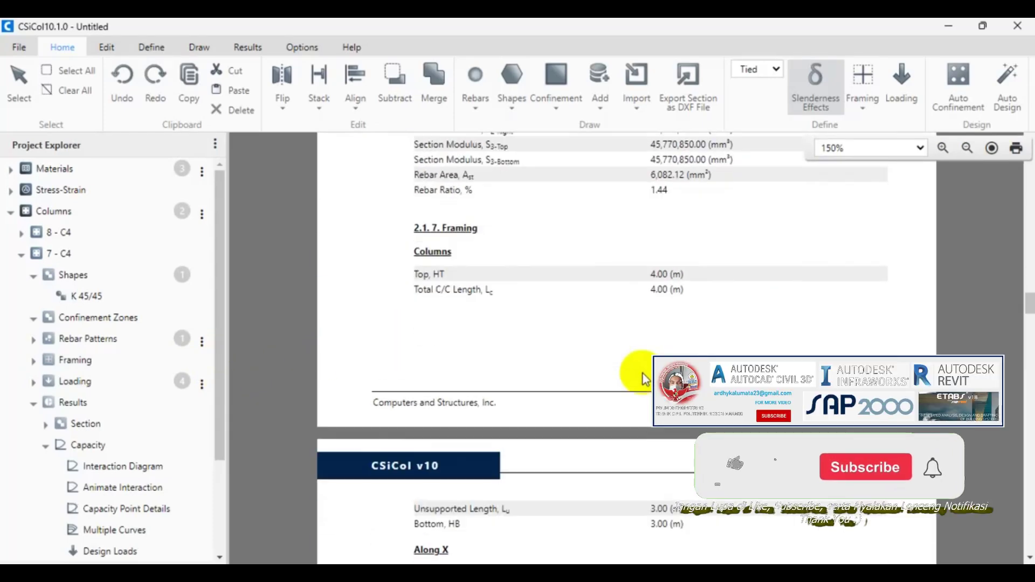
scroll(630, 367, down, 5)
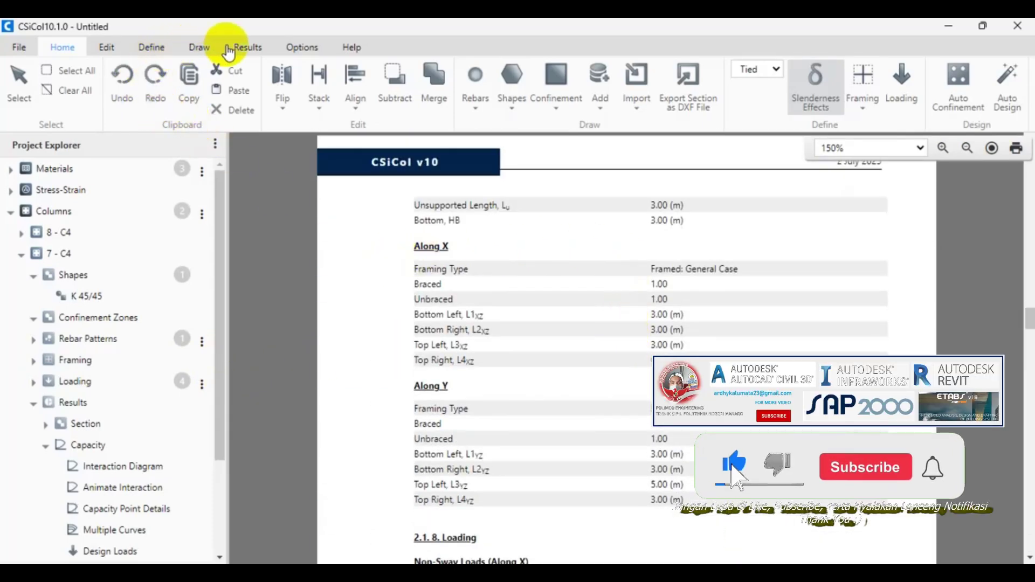
Show column 7 - C4's interaction diagram and inspect its 3D capacity surface up close.
click(229, 52)
click(118, 97)
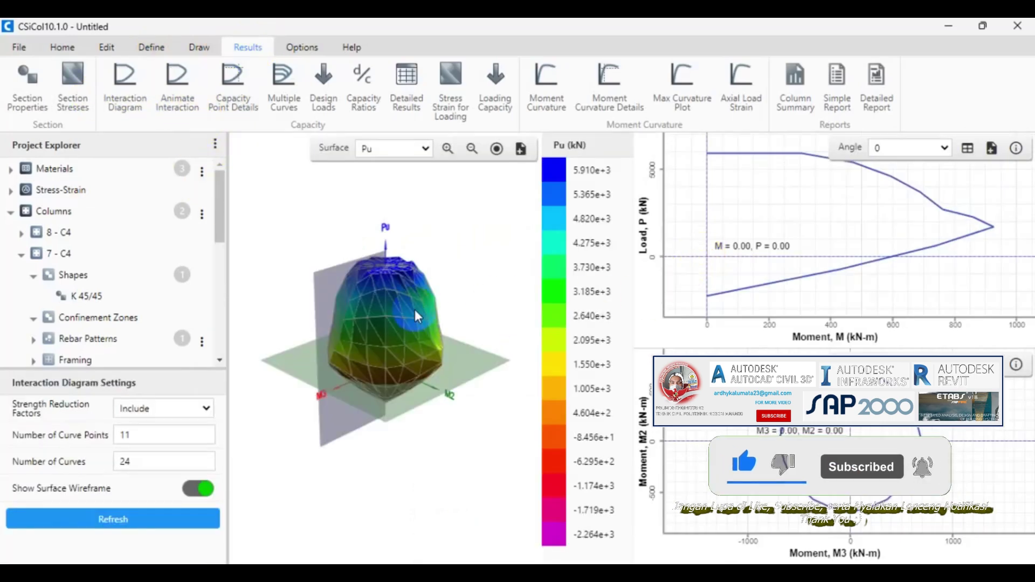
scroll(415, 311, up, 4)
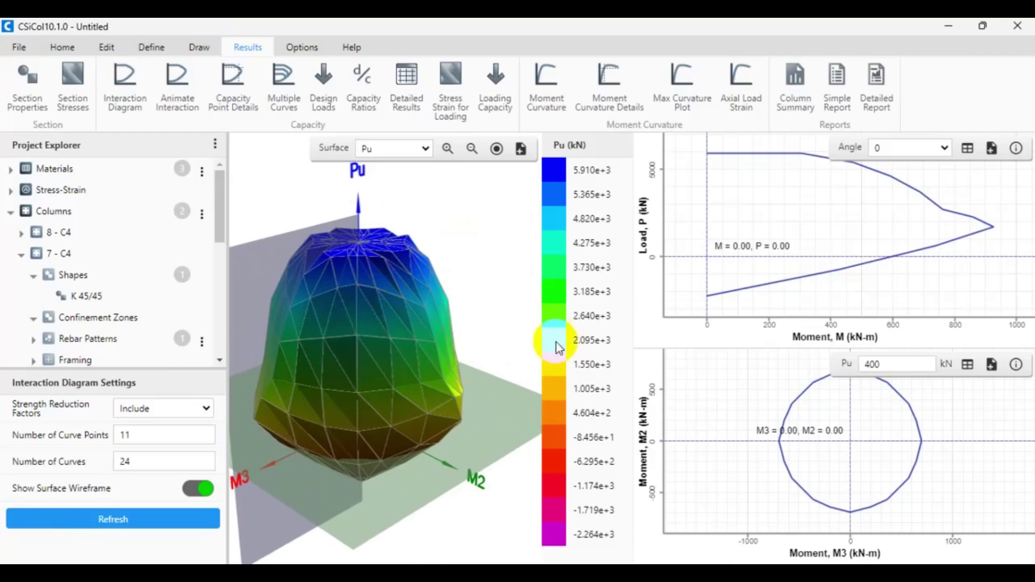
scroll(457, 341, down, 2)
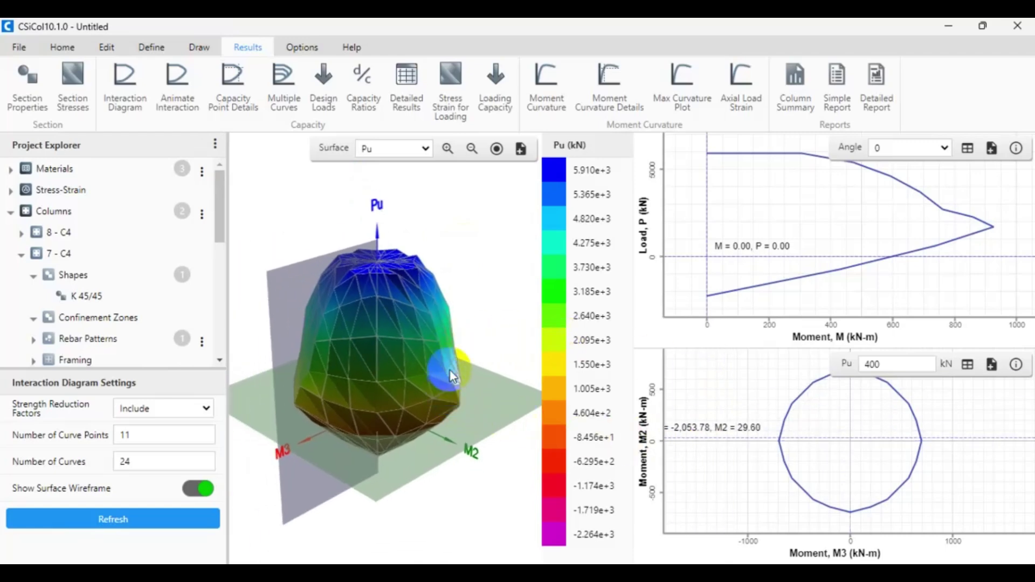